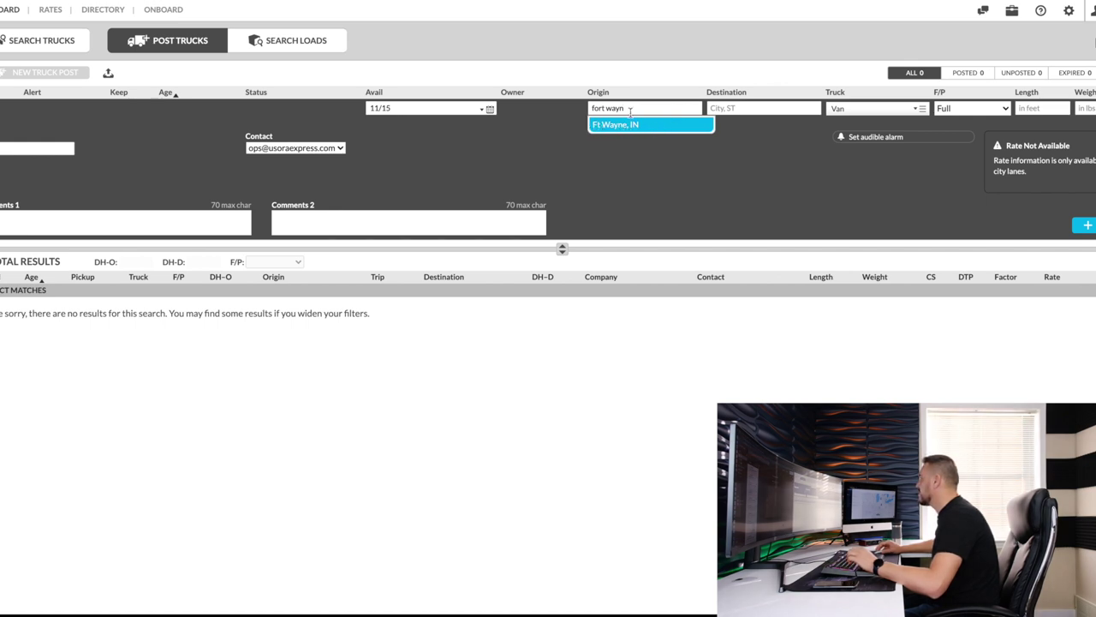
Set the new truck post's origin to Ft Wayne, IN and its destination to Z1.
{"action": "left_click_drag", "start_coordinate": [634, 108], "coordinate": [591, 108]}
{"action": "type", "text": "ft wayne"}
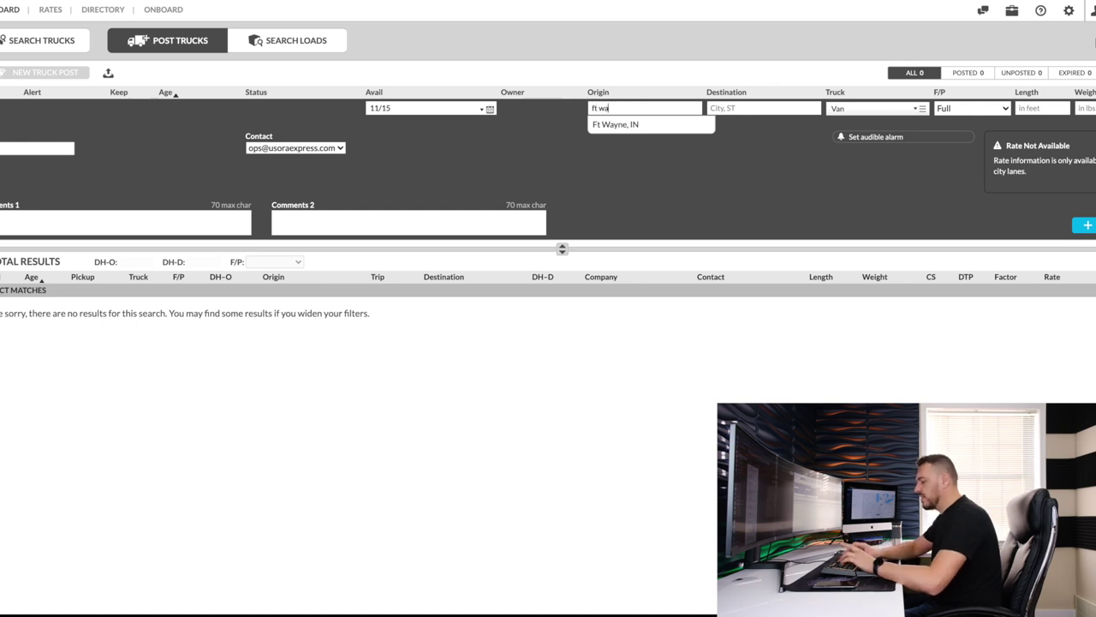
{"action": "left_click", "coordinate": [642, 125]}
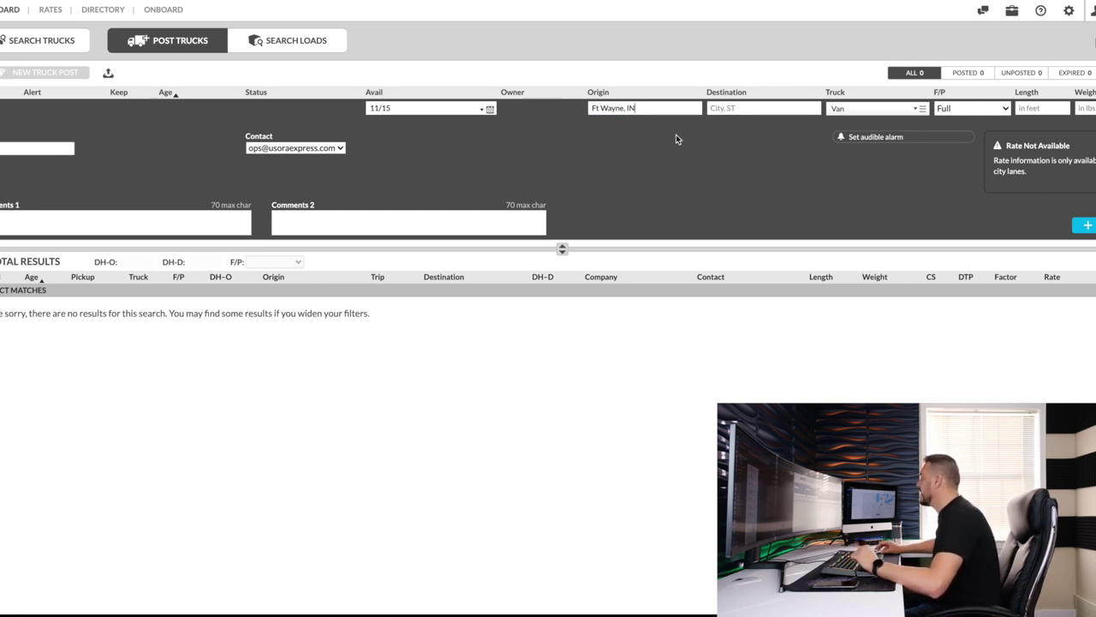
{"action": "left_click", "coordinate": [744, 108]}
{"action": "type", "text": "ny"}
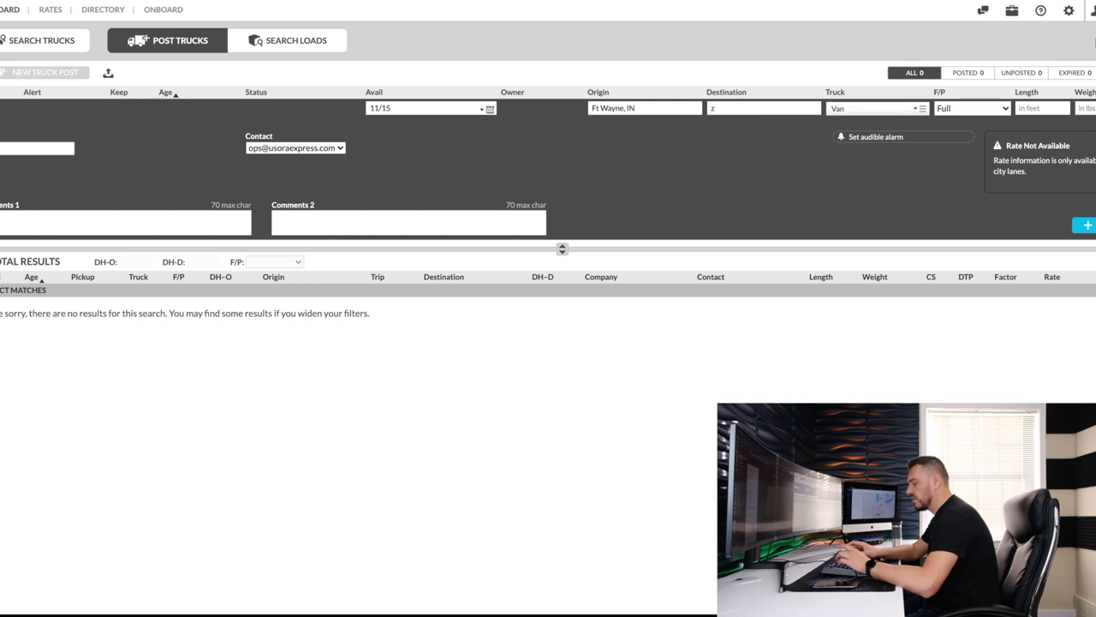
Set the truck's length to 53 ft and weight to 45,000 lbs, and publish the truck post.
{"action": "left_click", "coordinate": [1047, 107]}
{"action": "left_click", "coordinate": [1028, 133]}
{"action": "left_click", "coordinate": [1086, 108]}
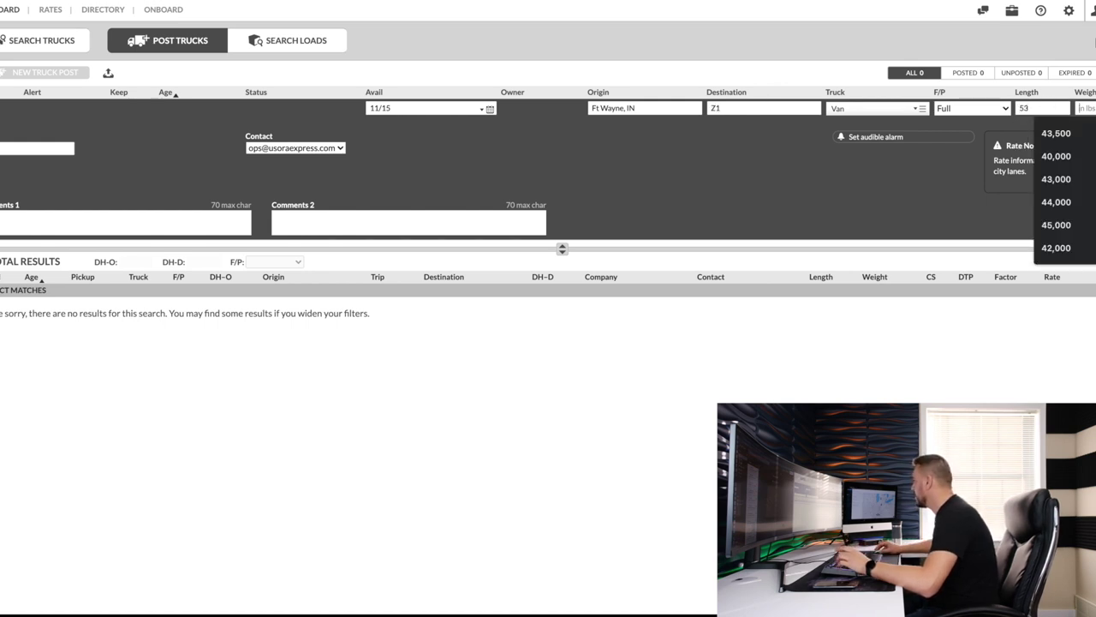
{"action": "left_click", "coordinate": [1063, 226]}
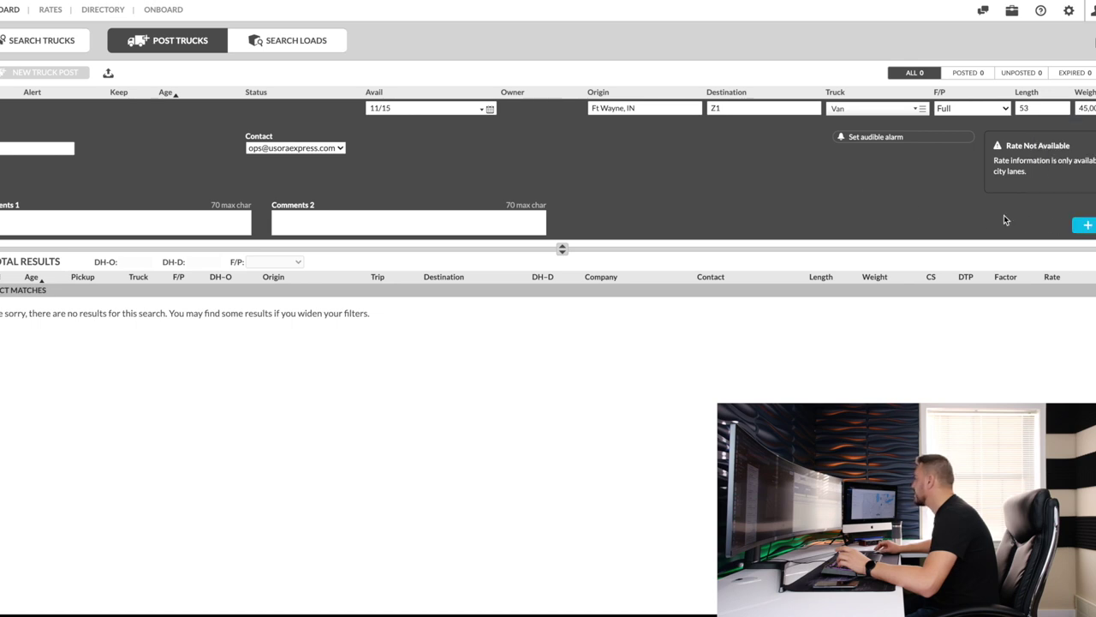
{"action": "left_click", "coordinate": [1086, 224]}
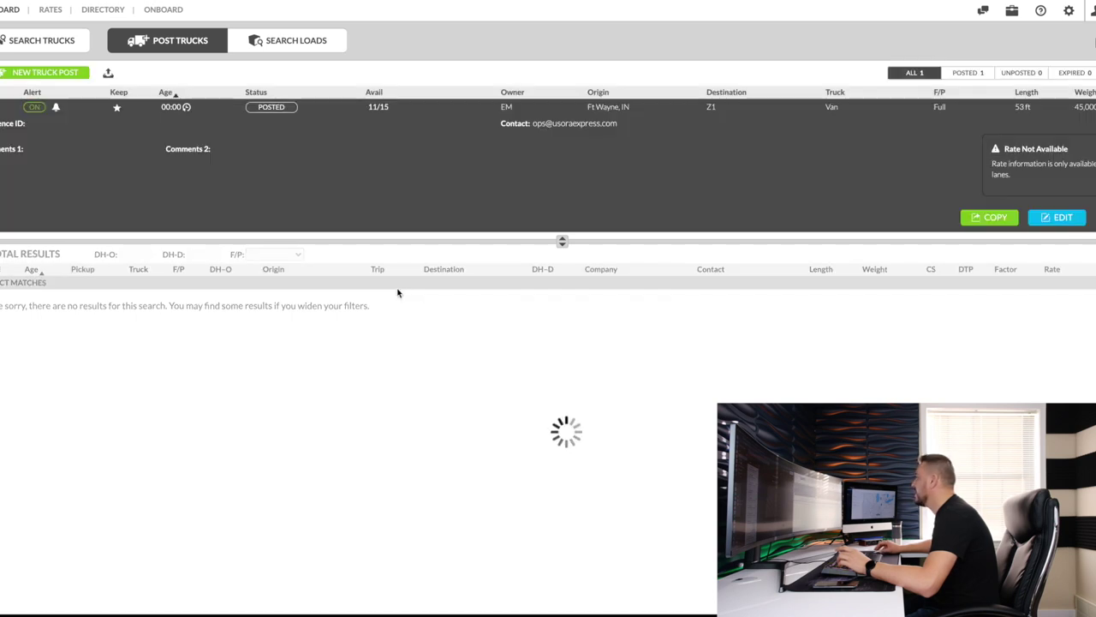
Set the origin deadhead (DH-O) to 100 and review the matching loads for the Z1 post.
{"action": "double_click", "coordinate": [158, 254]}
{"action": "type", "text": "100"}
{"action": "key", "text": "Return"}
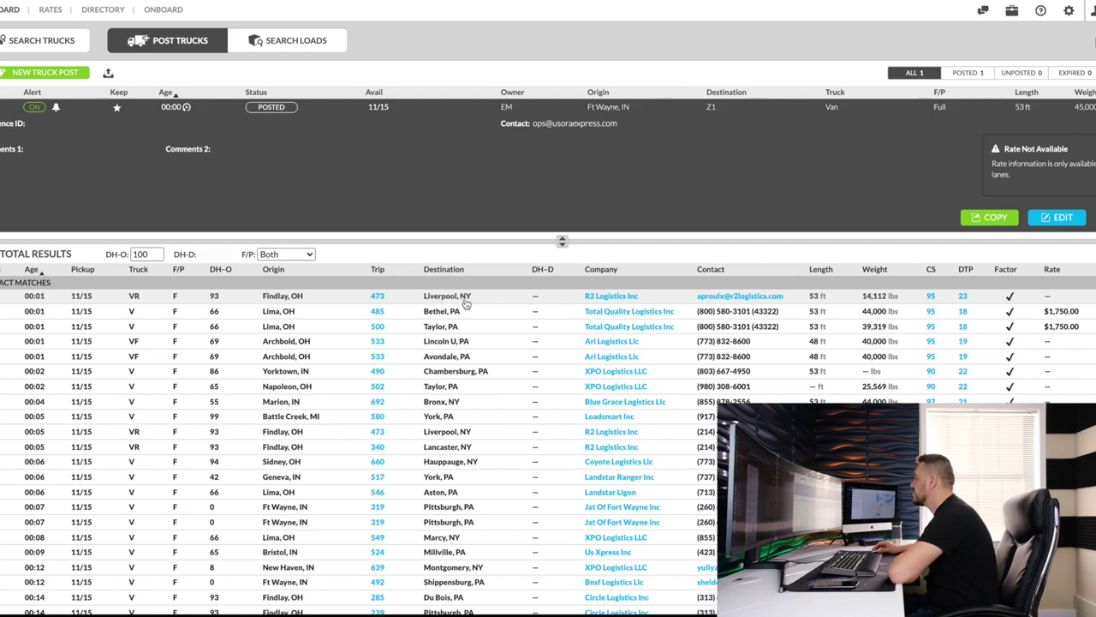
{"action": "scroll", "coordinate": [471, 379], "scroll_direction": "down", "scroll_amount": 3}
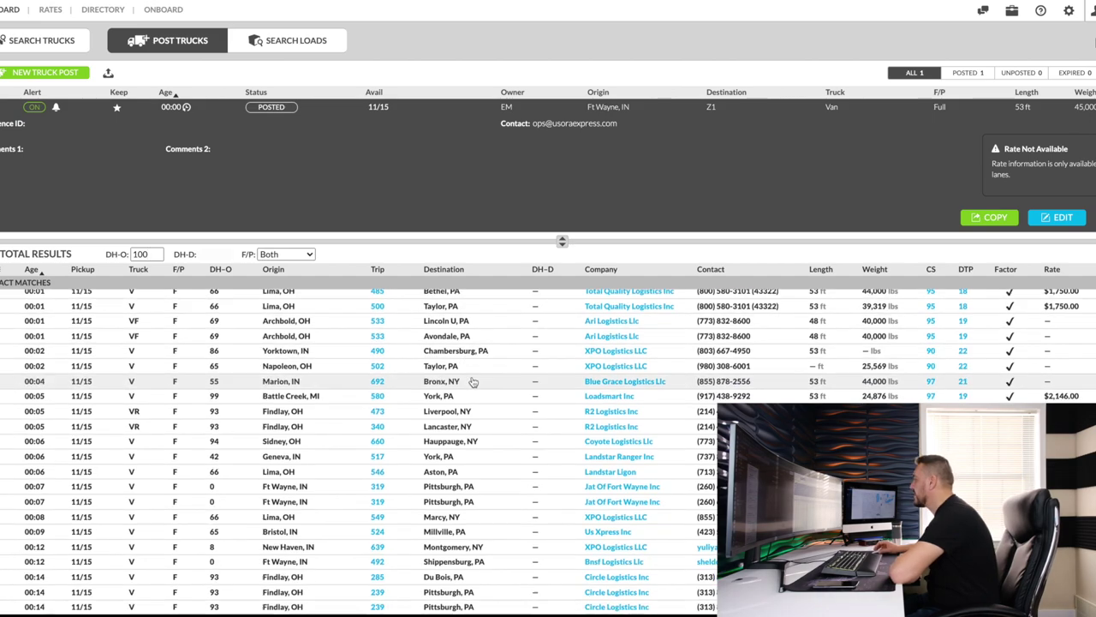
{"action": "scroll", "coordinate": [471, 379], "scroll_direction": "down", "scroll_amount": 6}
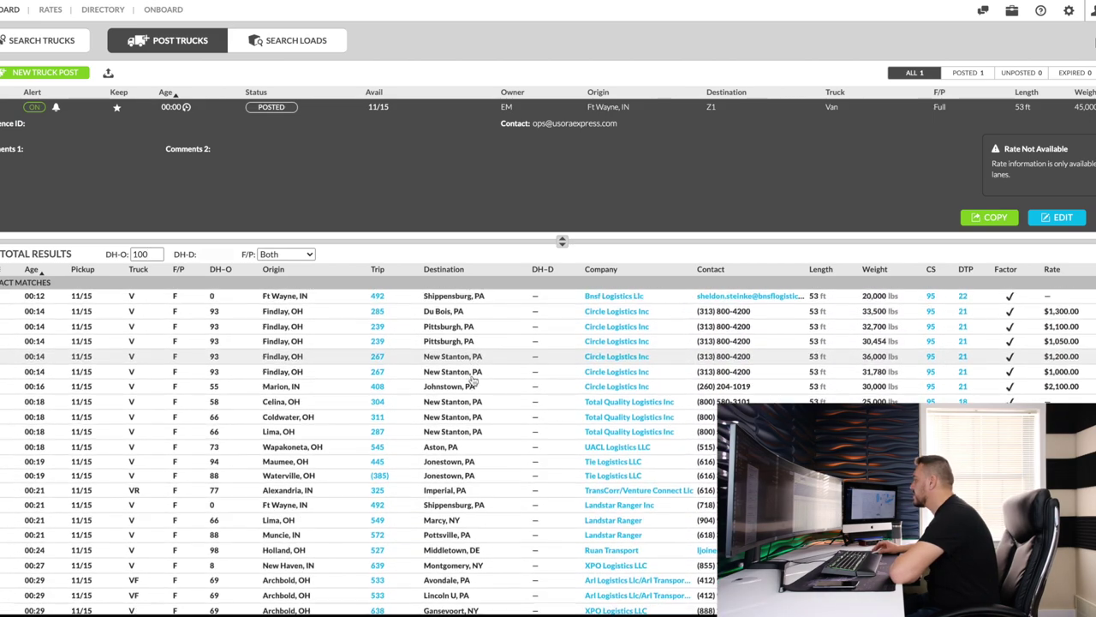
{"action": "scroll", "coordinate": [470, 485], "scroll_direction": "down", "scroll_amount": 2}
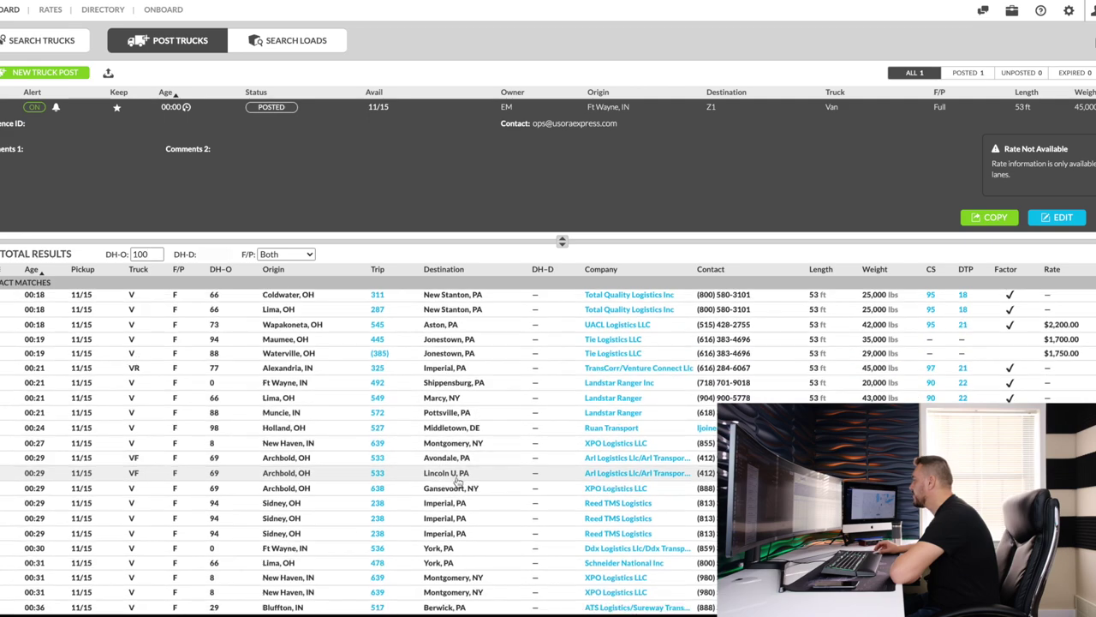
{"action": "scroll", "coordinate": [466, 473], "scroll_direction": "up", "scroll_amount": 10}
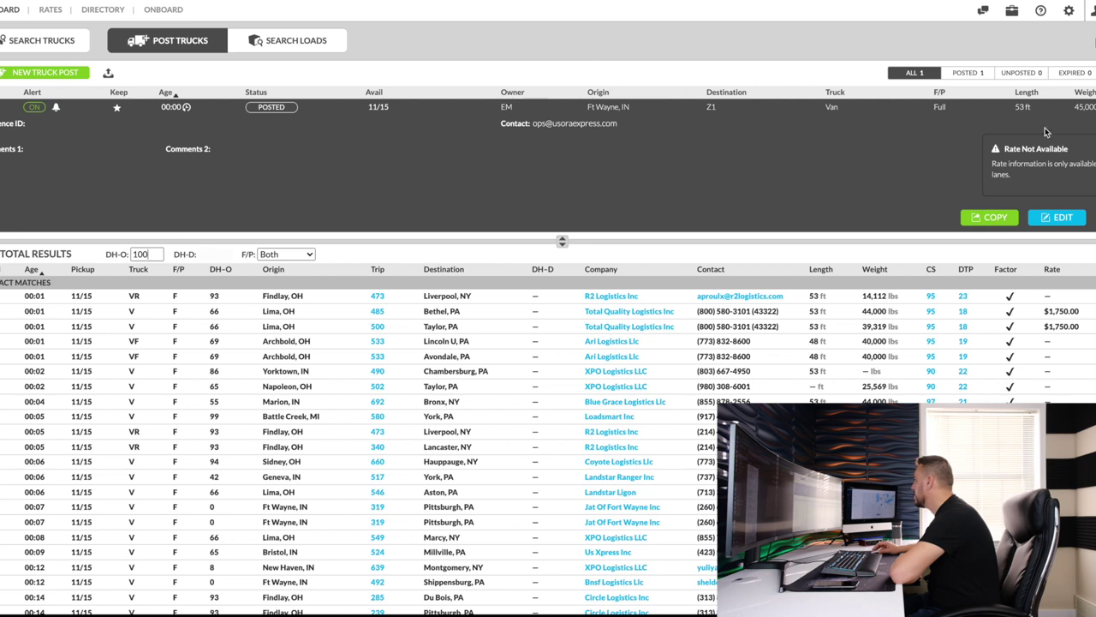
Change the Ft Wayne post's destination to NYPA, save the post and dismiss the notice.
{"action": "left_click", "coordinate": [1057, 217]}
{"action": "left_click", "coordinate": [782, 109]}
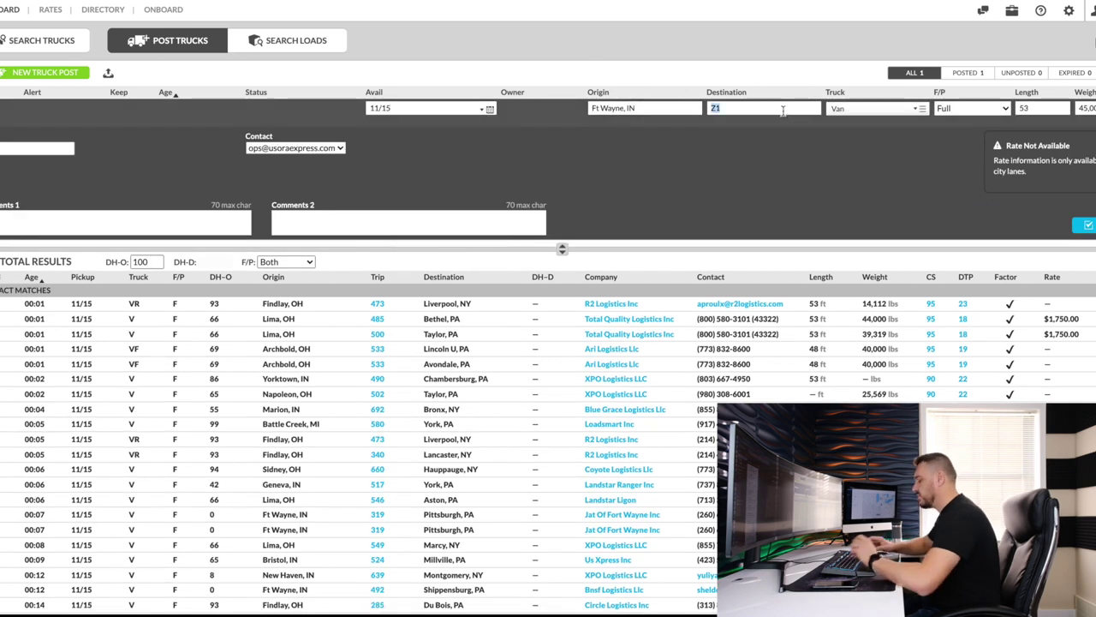
{"action": "type", "text": "nypa"}
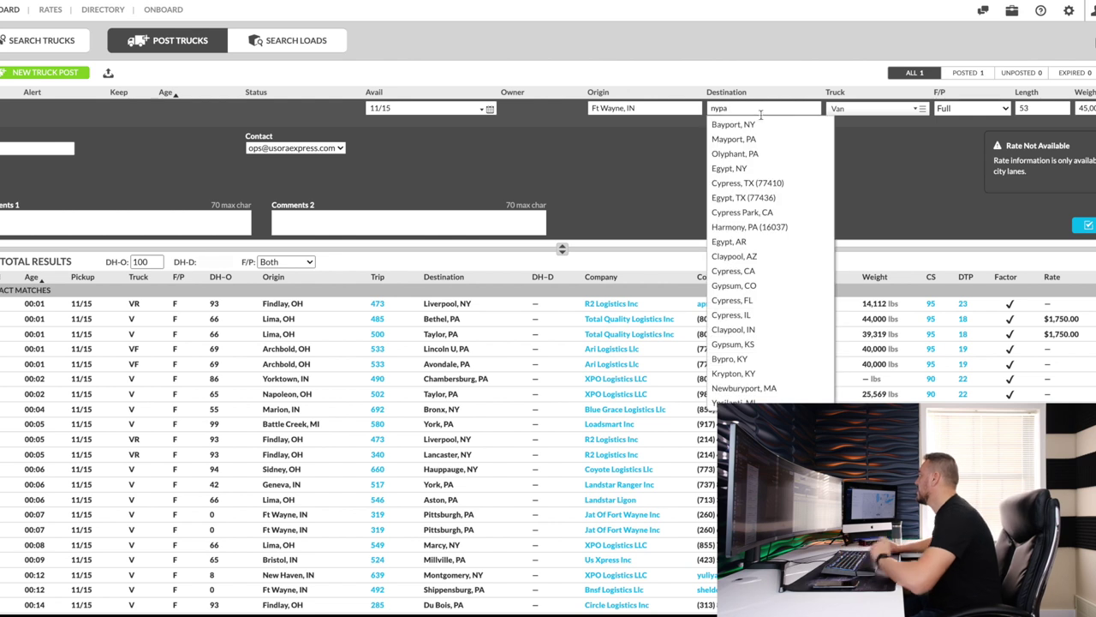
{"action": "left_click", "coordinate": [619, 183]}
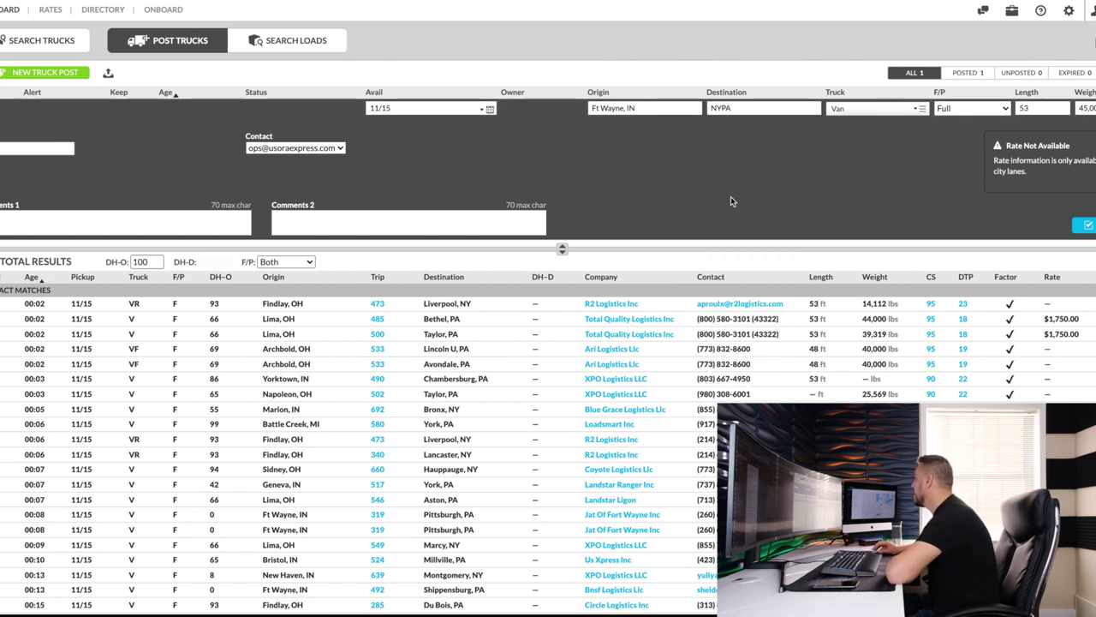
{"action": "left_click", "coordinate": [1088, 224]}
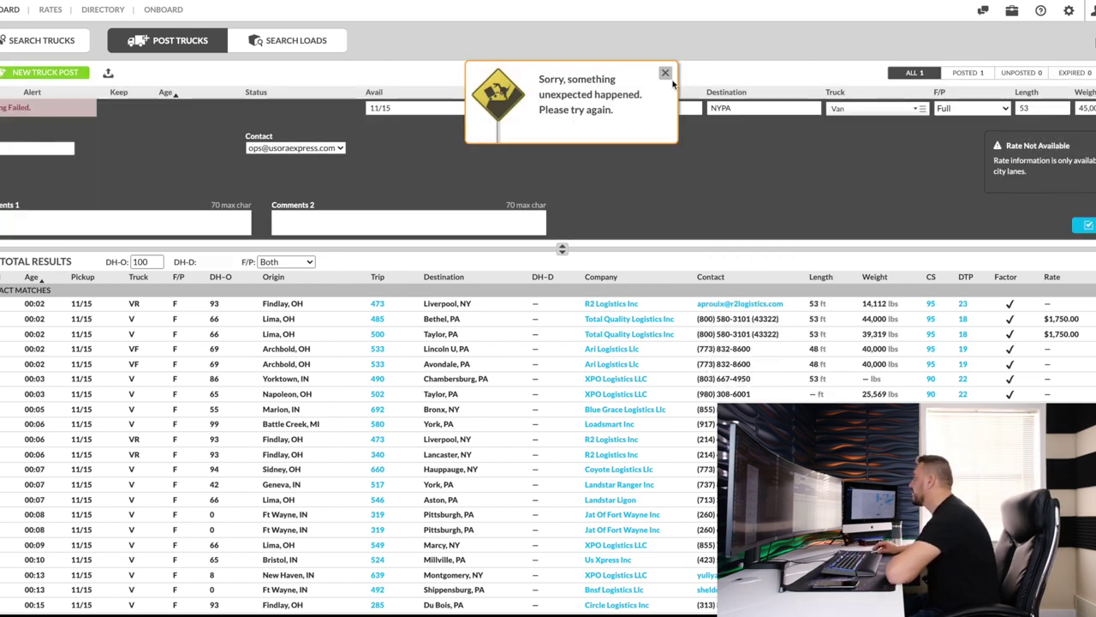
{"action": "left_click", "coordinate": [665, 72]}
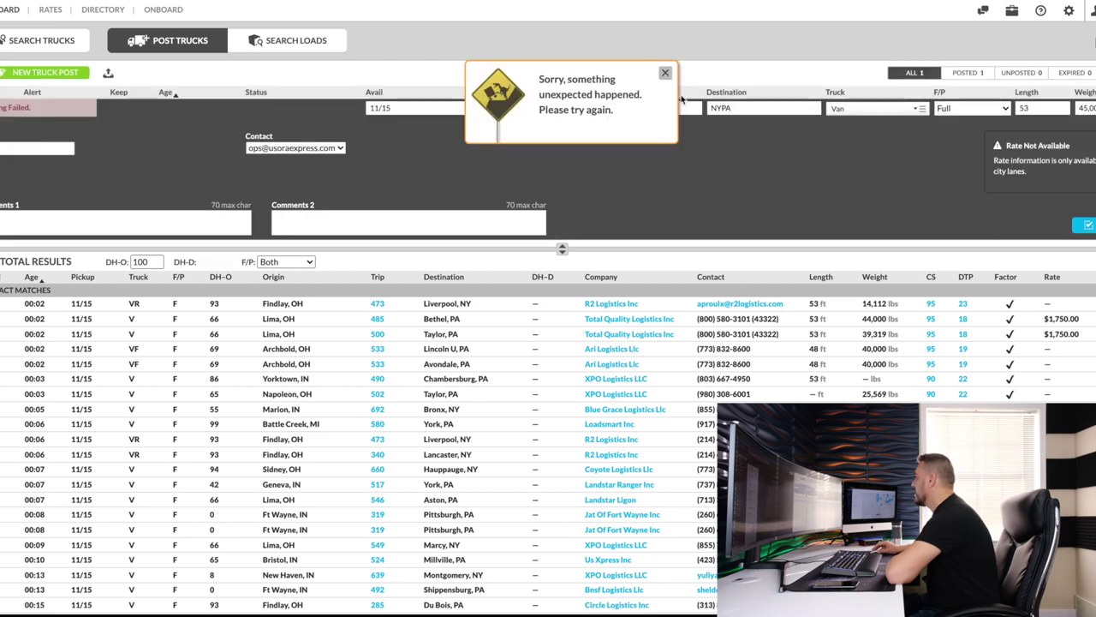
{"action": "left_click", "coordinate": [665, 73]}
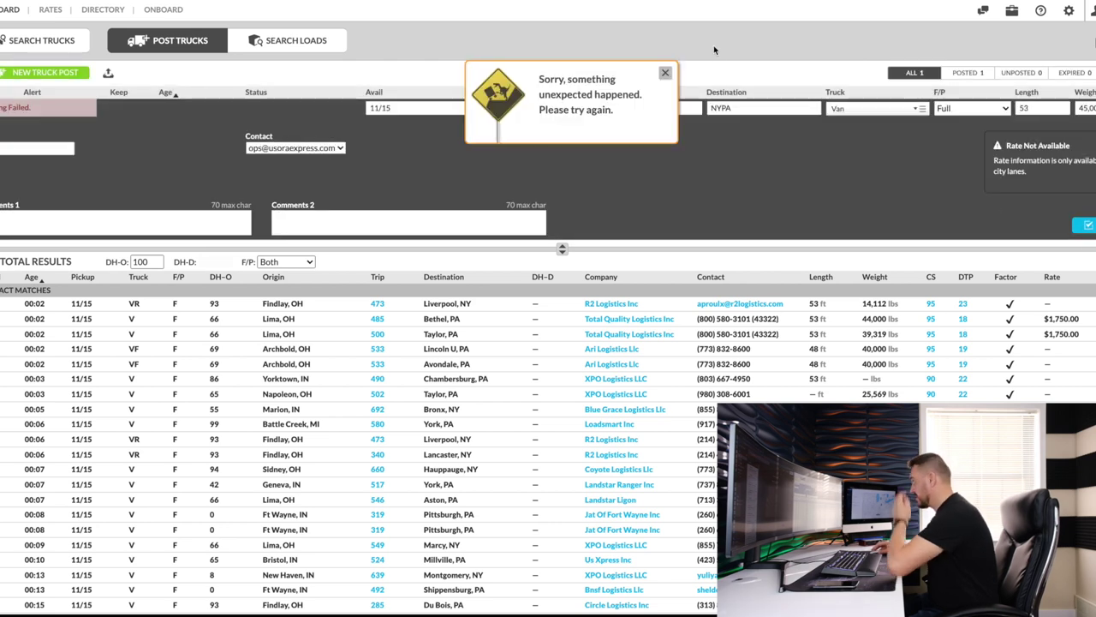
{"action": "left_click", "coordinate": [670, 74]}
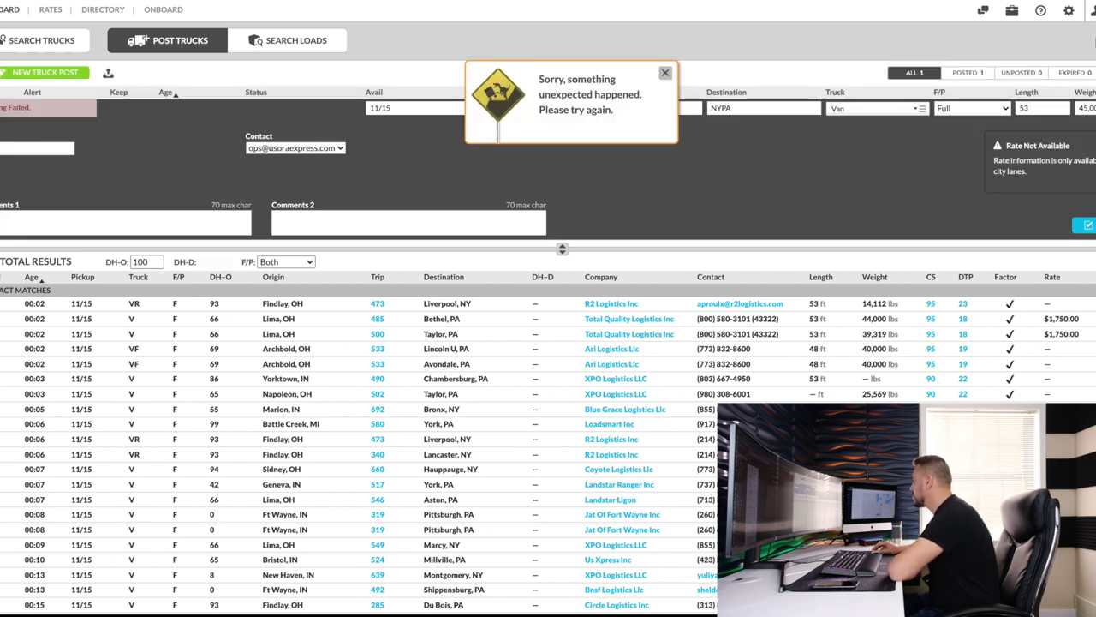
{"action": "left_click", "coordinate": [665, 73]}
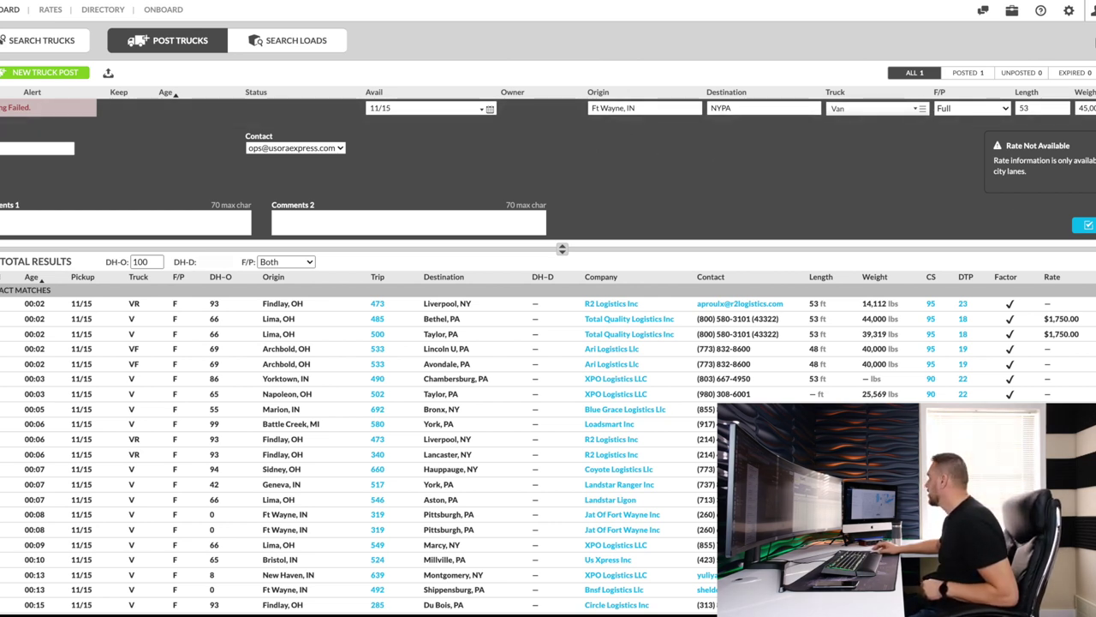
Retry saving the NYPA post, log out of DAT Power and log back in with the prefilled credentials.
{"action": "left_click", "coordinate": [1093, 11]}
{"action": "left_click", "coordinate": [1086, 224]}
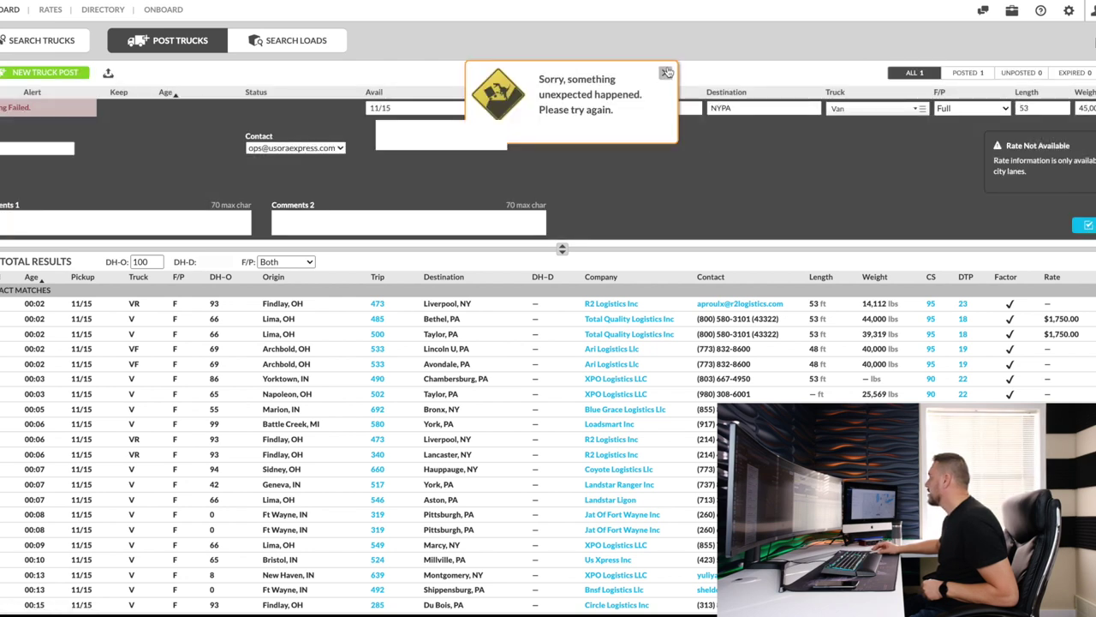
{"action": "left_click", "coordinate": [1093, 10]}
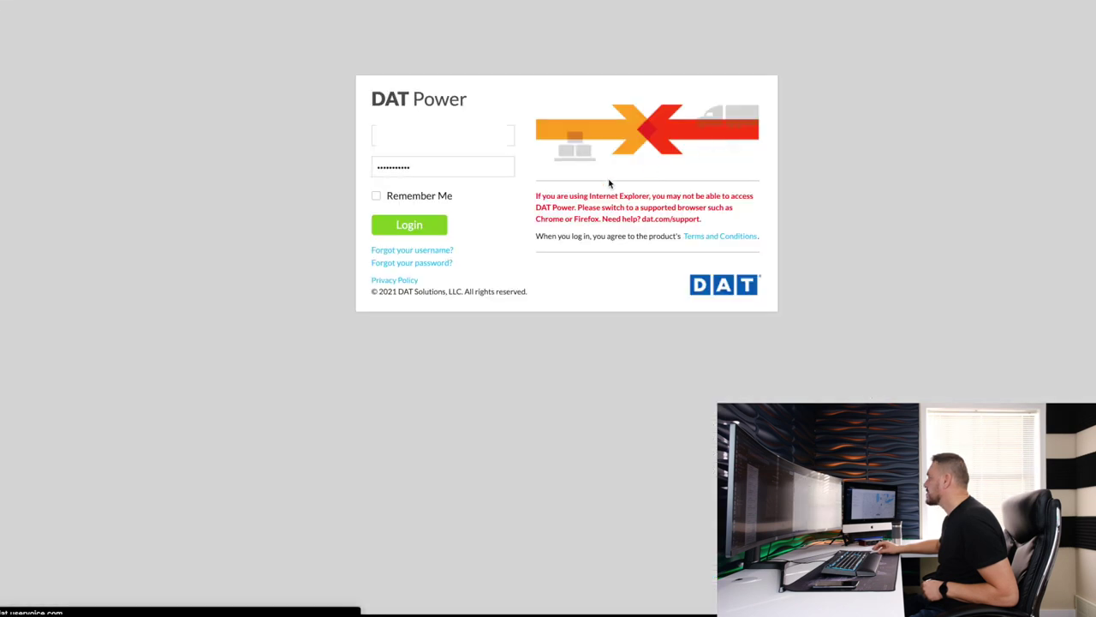
{"action": "left_click", "coordinate": [402, 225]}
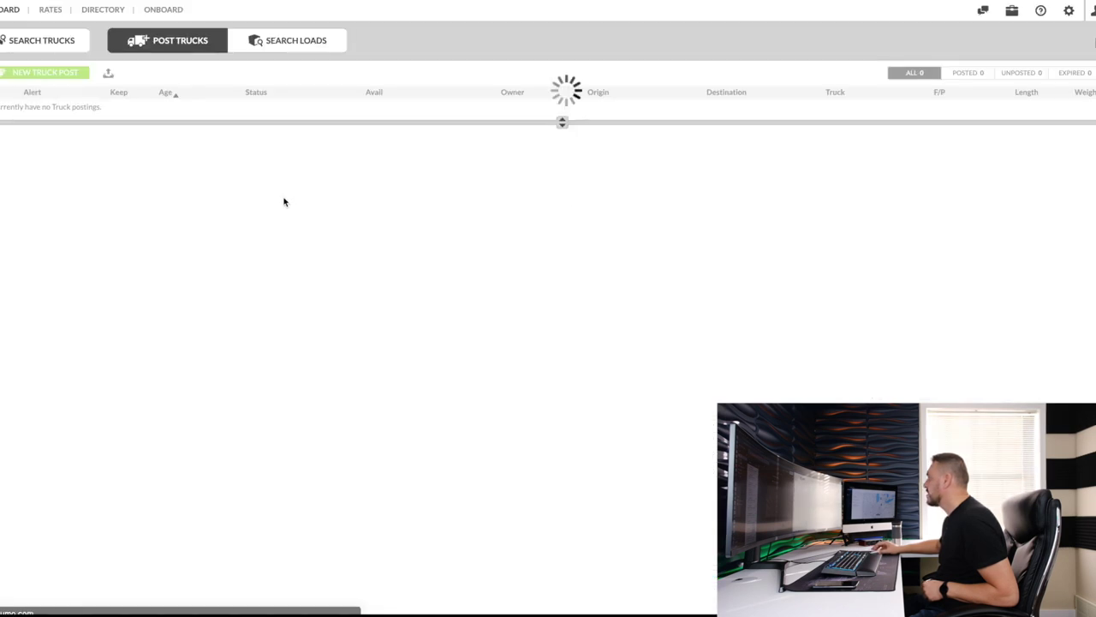
Open the Ft Wayne to NYPA truck post and set its origin deadhead (DH-O) to 100.
{"action": "left_click", "coordinate": [590, 107]}
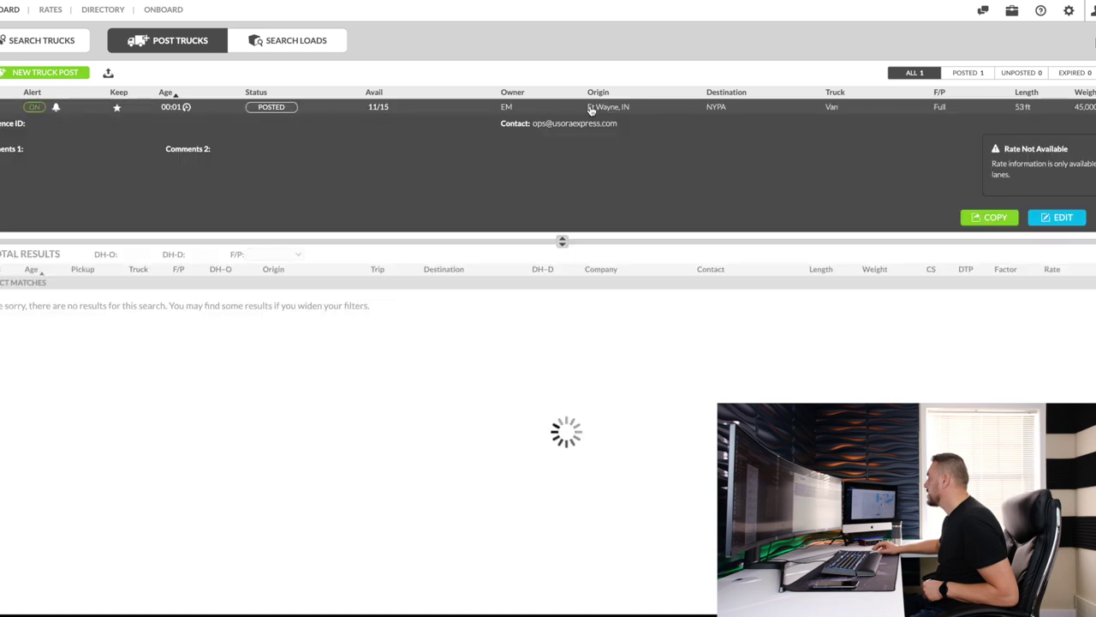
{"action": "double_click", "coordinate": [147, 250]}
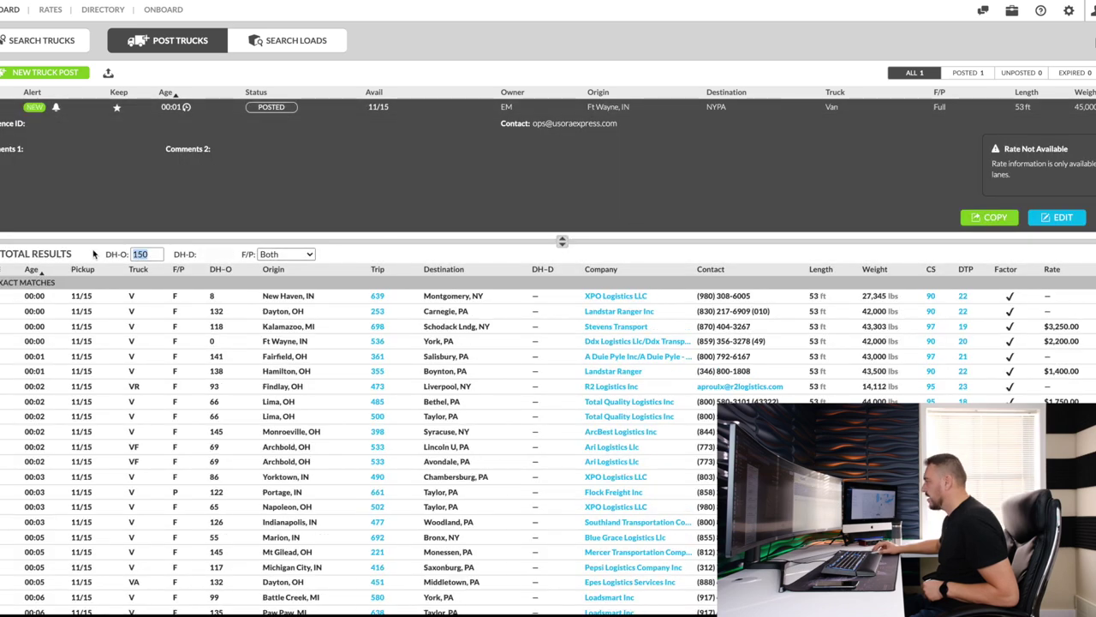
{"action": "type", "text": "100"}
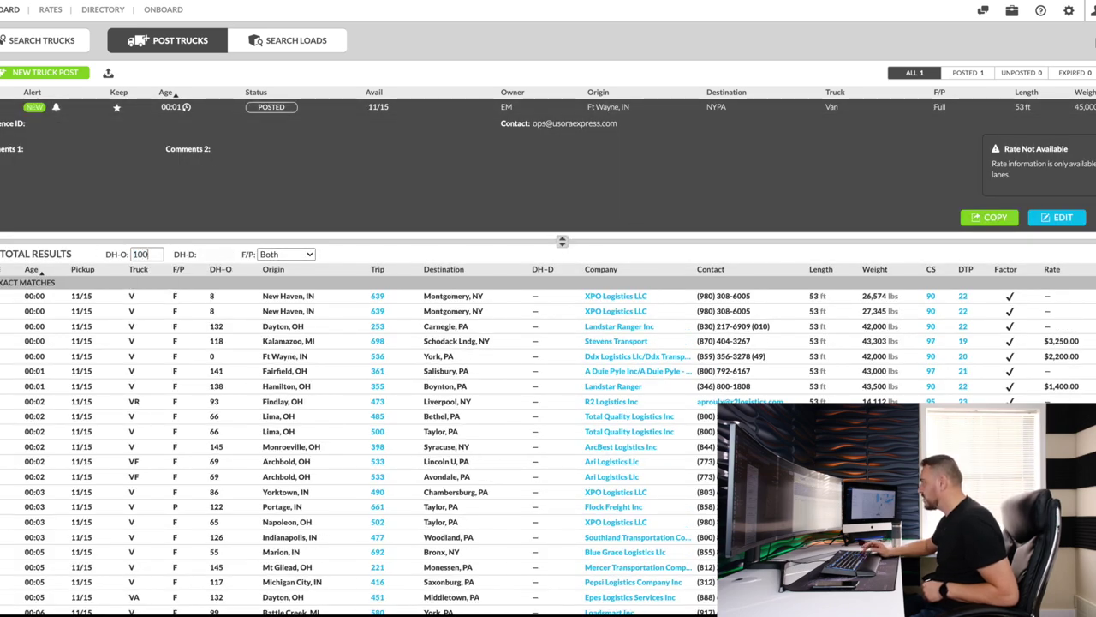
{"action": "left_click", "coordinate": [399, 259]}
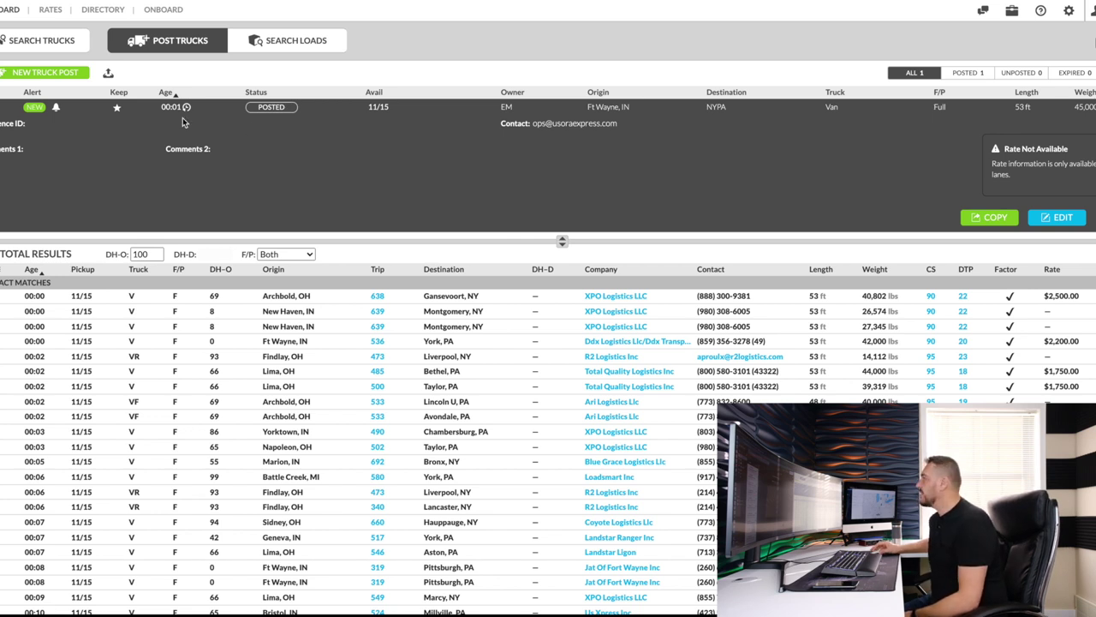
Create and publish a new truck post from Ft Wayne, IN to Buffalo, NY, available 11/12.
{"action": "left_click", "coordinate": [60, 74]}
{"action": "left_click", "coordinate": [534, 155]}
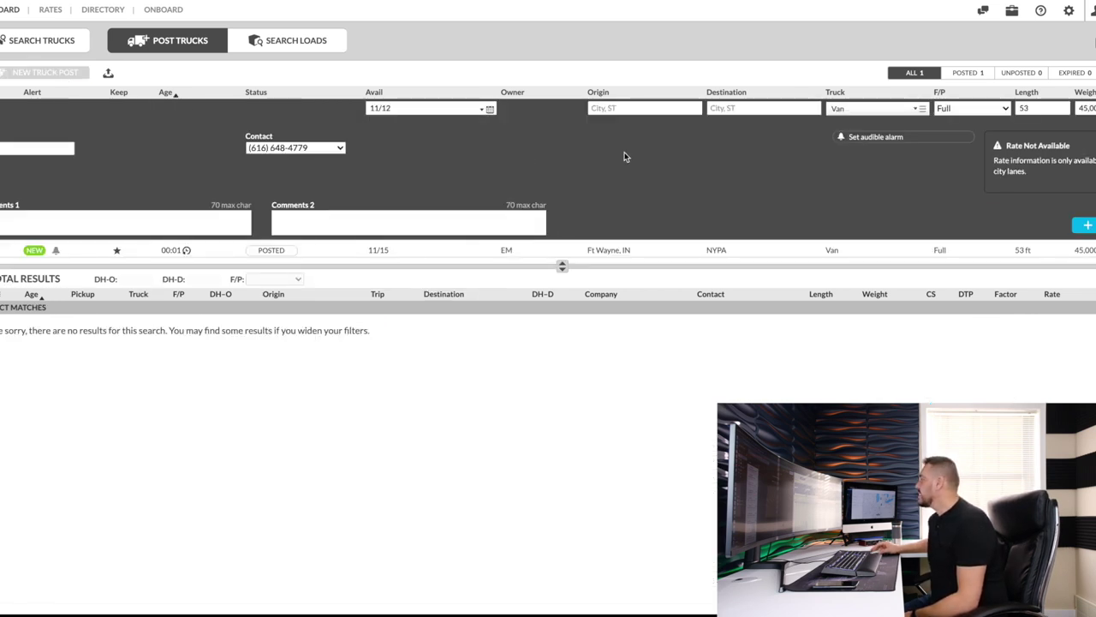
{"action": "left_click", "coordinate": [628, 108]}
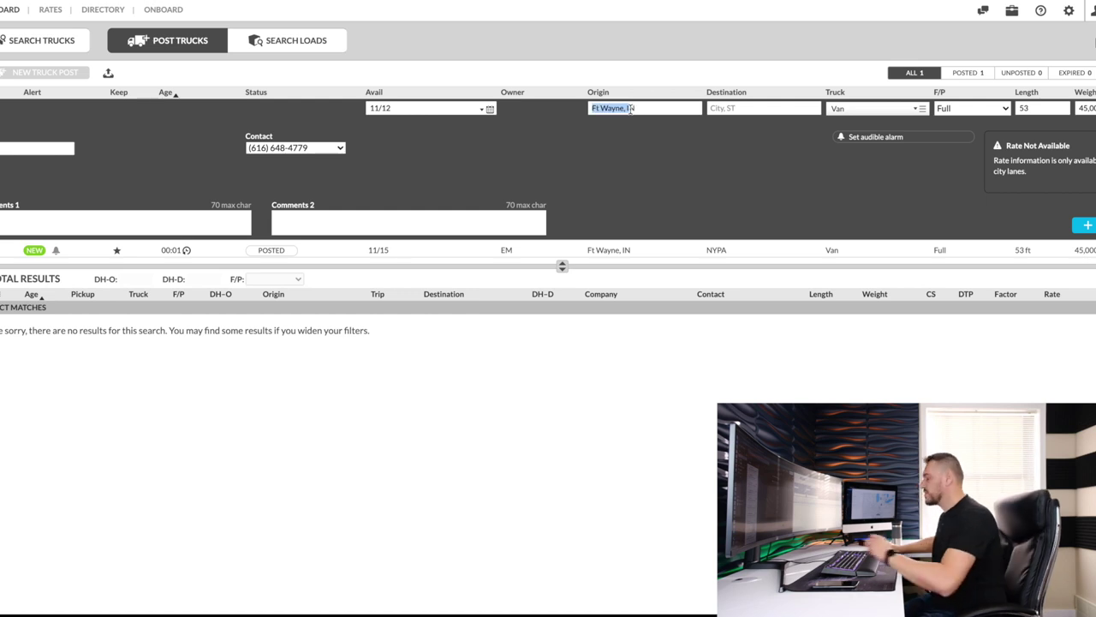
{"action": "left_click", "coordinate": [753, 107]}
{"action": "type", "text": "Z1"}
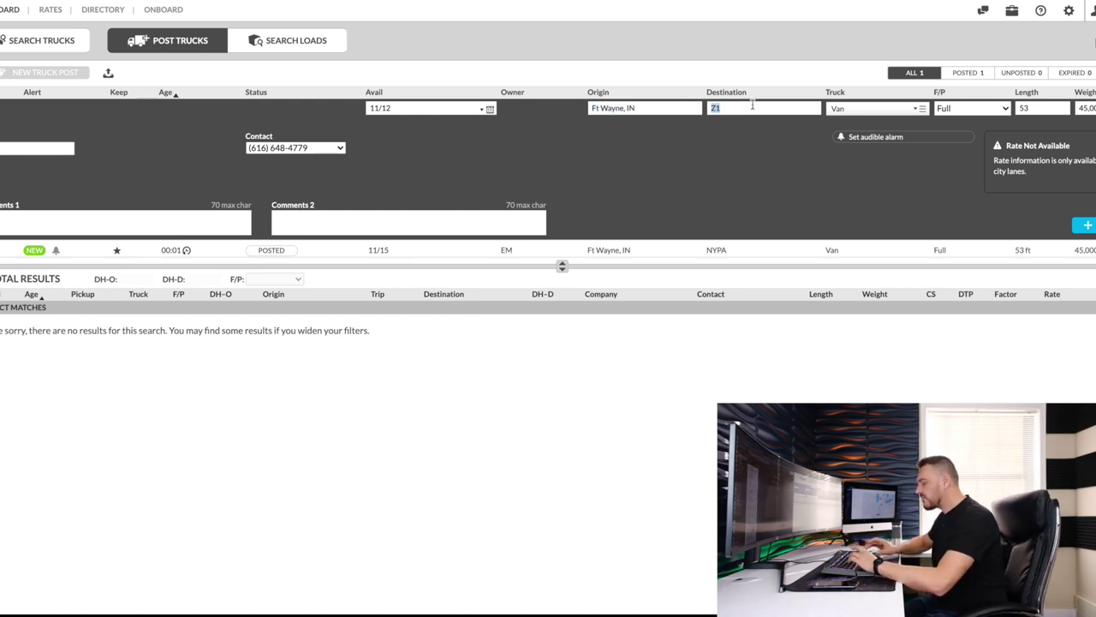
{"action": "key", "text": "Down"}
{"action": "key", "text": "Return"}
{"action": "left_click", "coordinate": [1090, 227]}
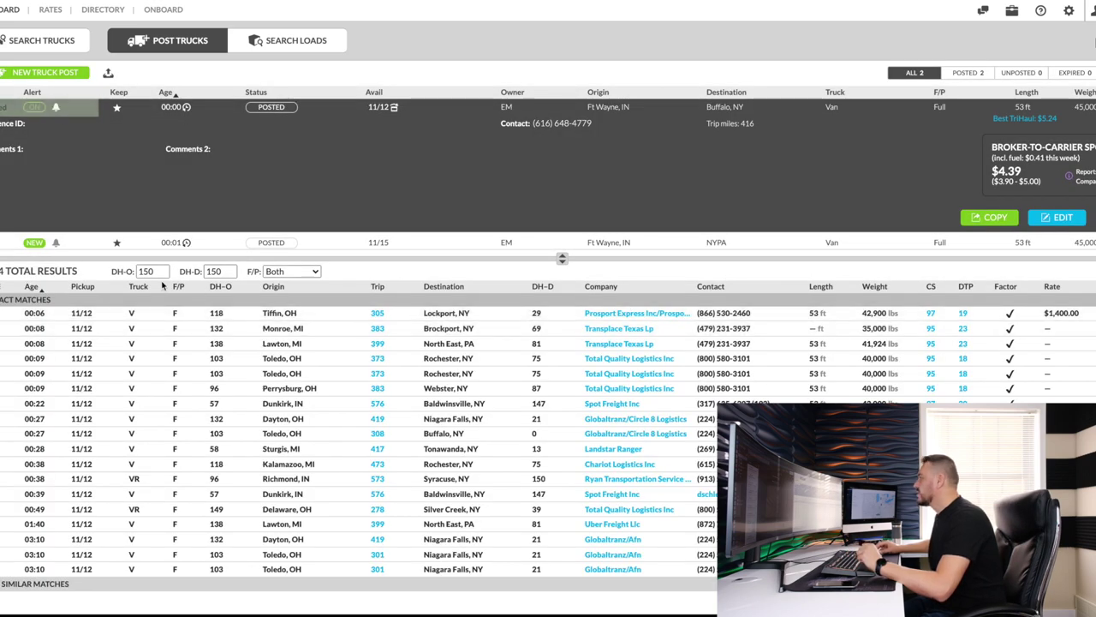
Set the Buffalo, NY post's origin deadhead (DH-O) to 100 and compare it with the NYPA post.
{"action": "left_click_drag", "start_coordinate": [167, 271], "coordinate": [139, 271]}
{"action": "type", "text": "100"}
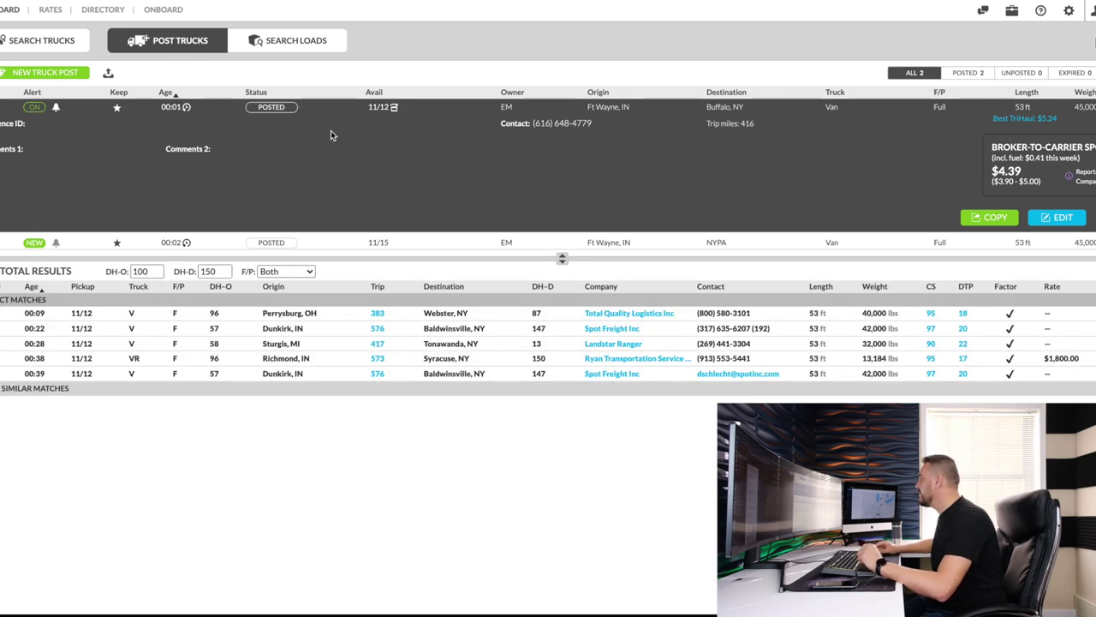
{"action": "left_click", "coordinate": [582, 240]}
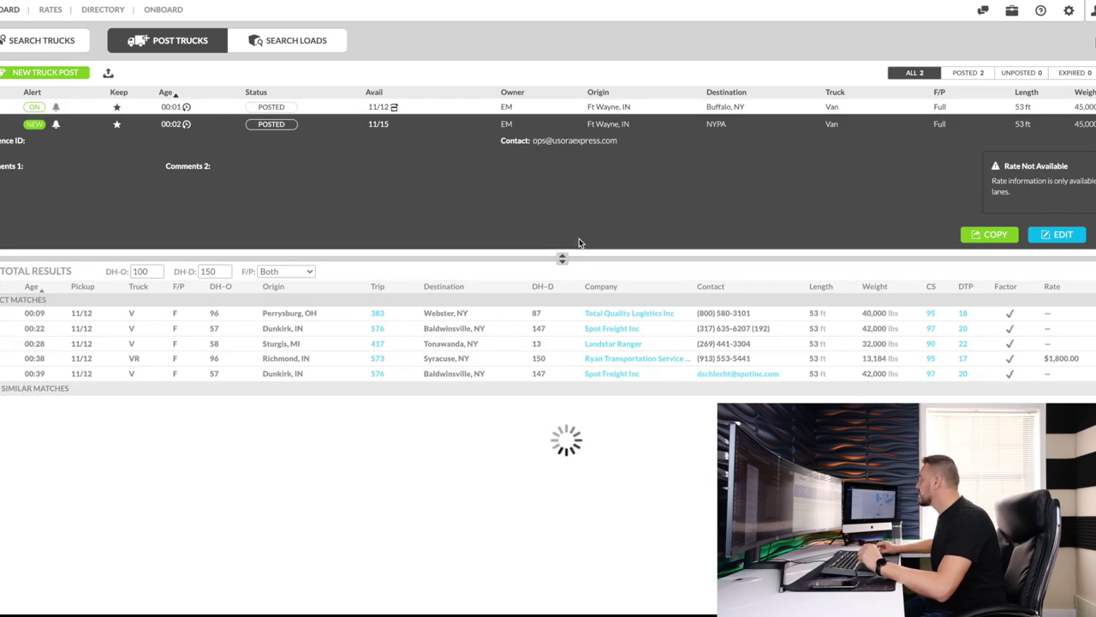
{"action": "left_click", "coordinate": [69, 107]}
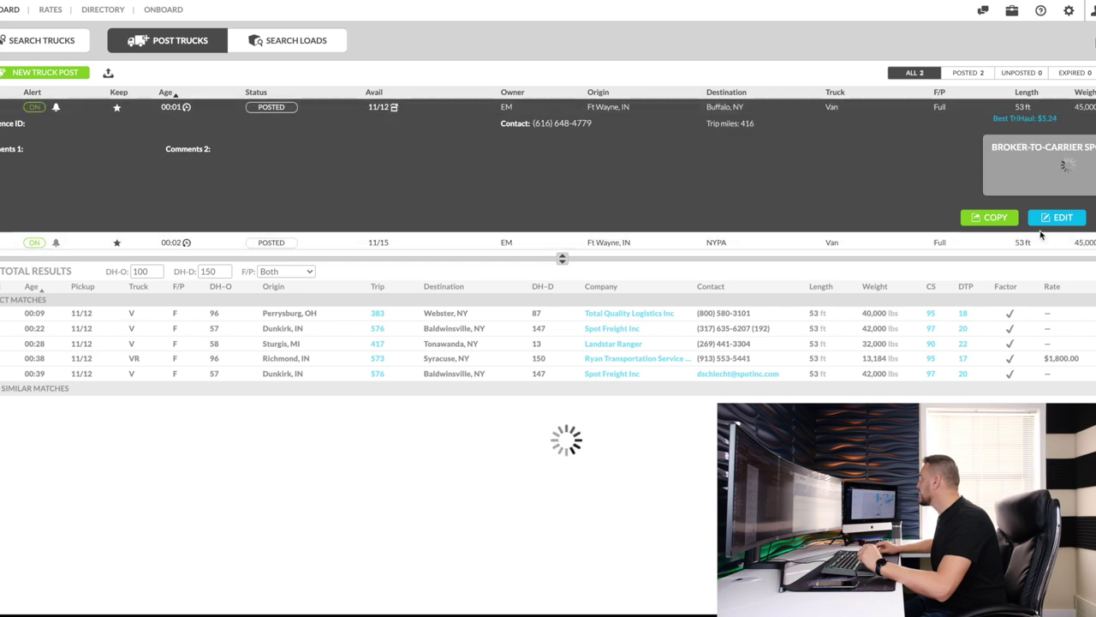
Start a new truck post available 11/15 and roll the Buffalo, NY post over to 11/15.
{"action": "double_click", "coordinate": [68, 124]}
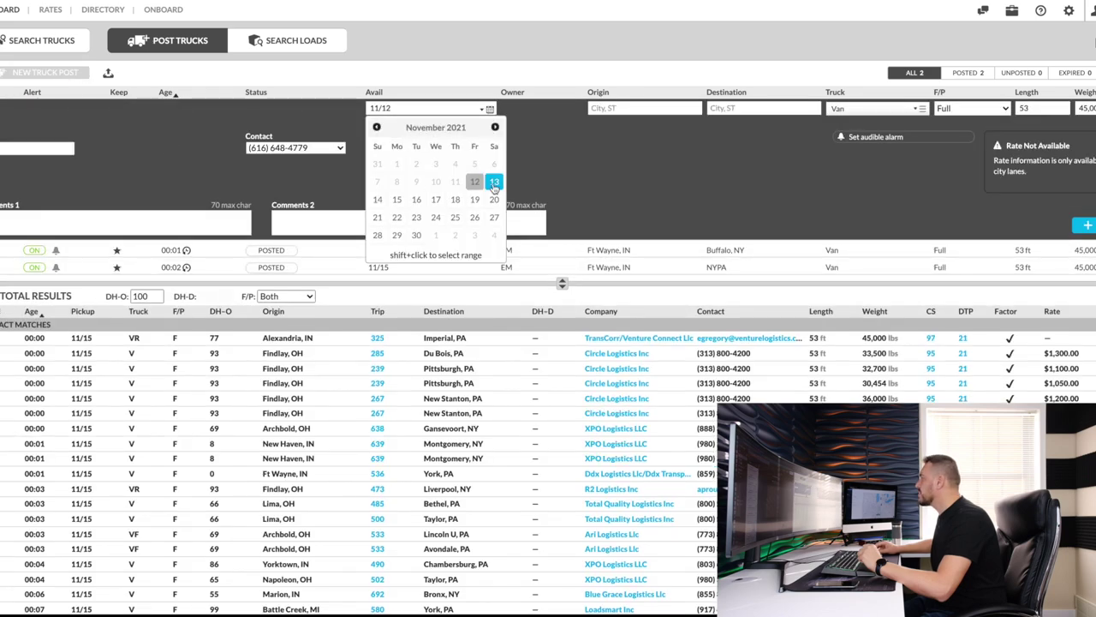
{"action": "left_click", "coordinate": [396, 202]}
{"action": "left_click", "coordinate": [648, 163]}
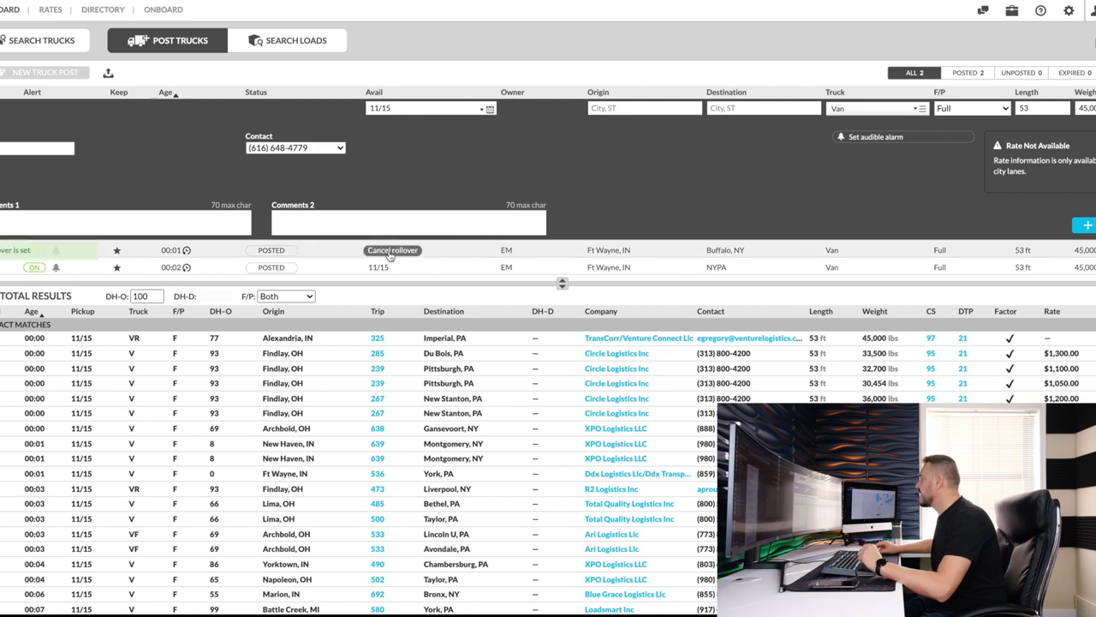
Publish the new truck post from Ft Wayne, IN to Harrisburg, PA and set its origin deadhead (DH-O) to 100.
{"action": "left_click", "coordinate": [641, 107]}
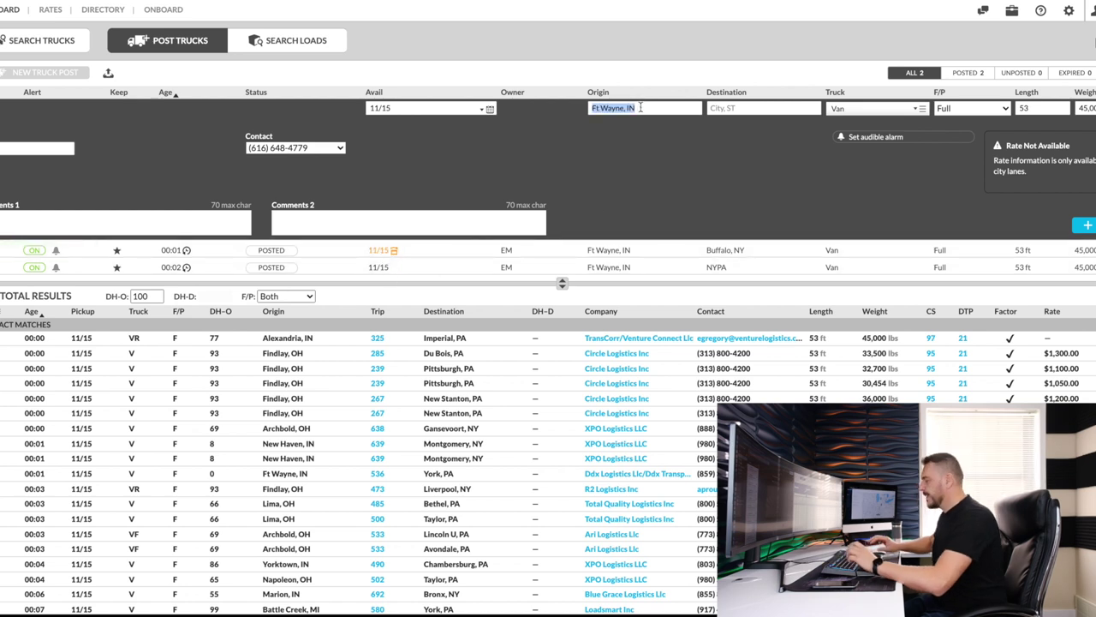
{"action": "left_click", "coordinate": [777, 110]}
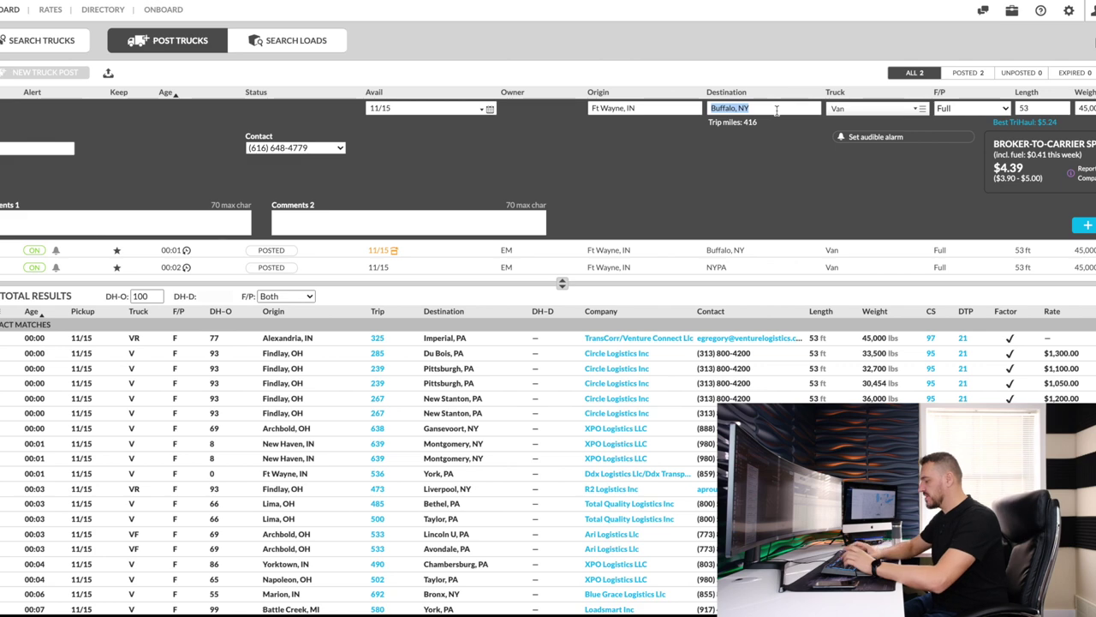
{"action": "type", "text": "harr"}
{"action": "key", "text": "Down"}
{"action": "key", "text": "Down"}
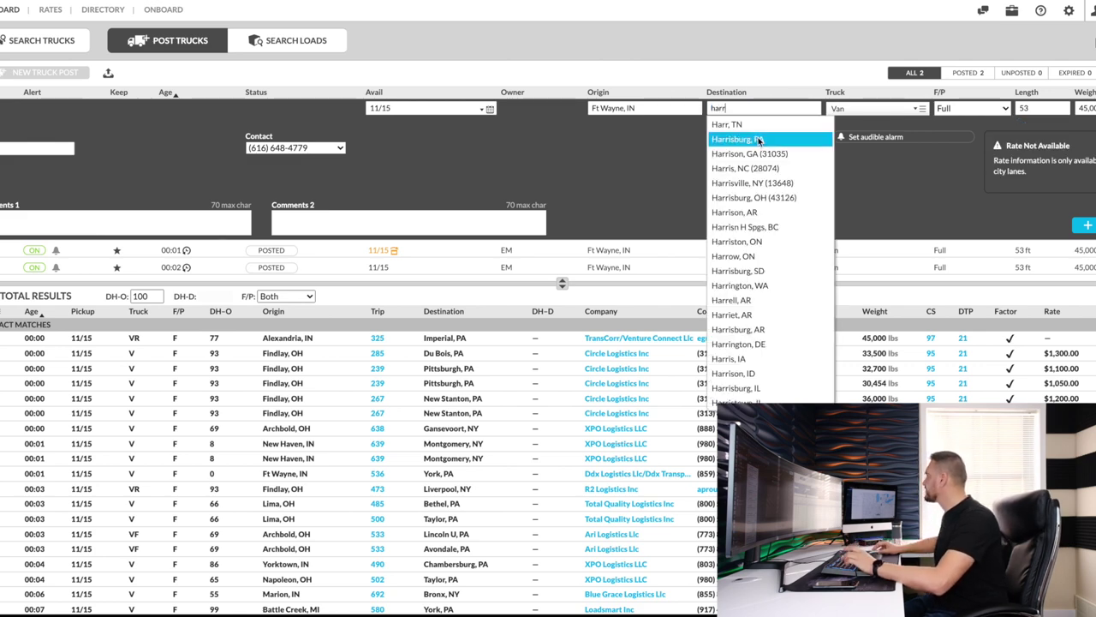
{"action": "key", "text": "Return"}
{"action": "left_click", "coordinate": [1086, 225]}
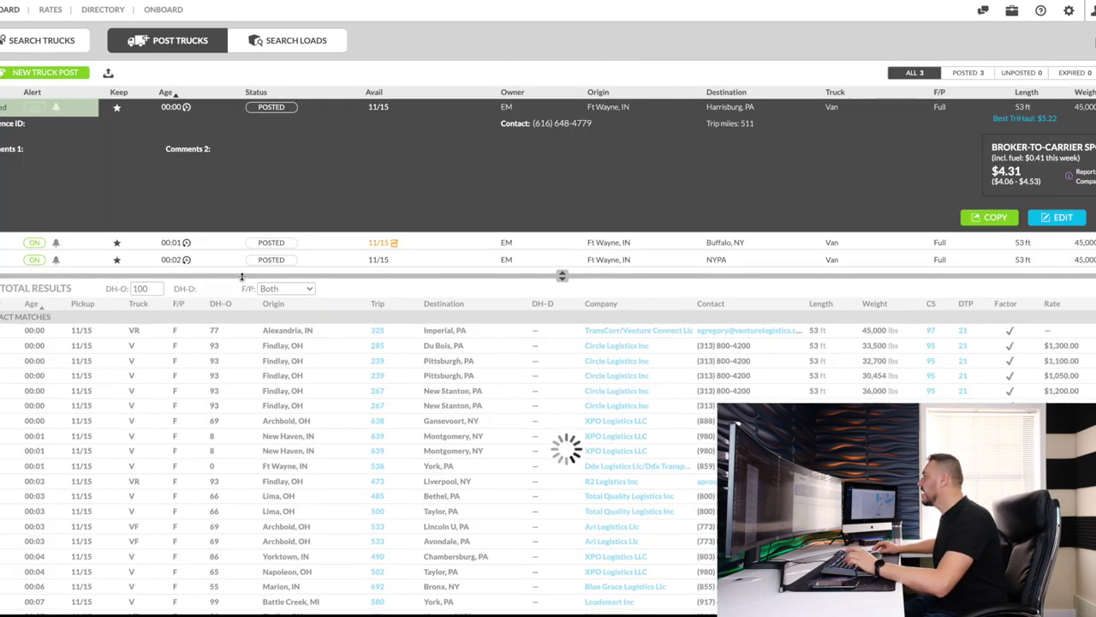
{"action": "type", "text": "100"}
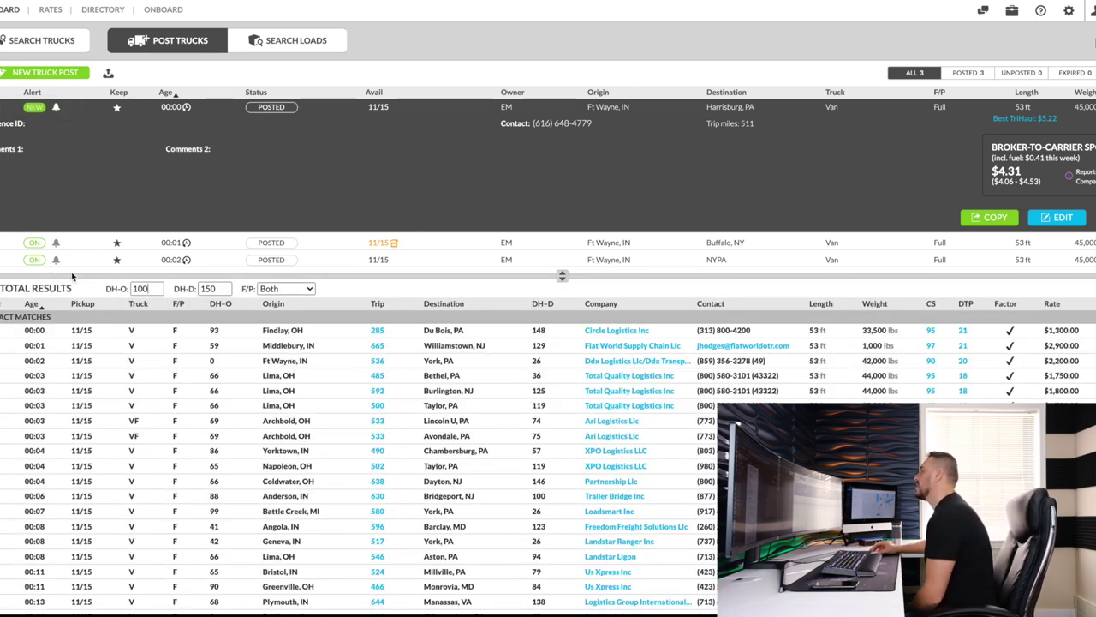
Compare the load matches of the Buffalo, NY and NYPA posts and filter the Buffalo matches to Full Only.
{"action": "left_click", "coordinate": [423, 243]}
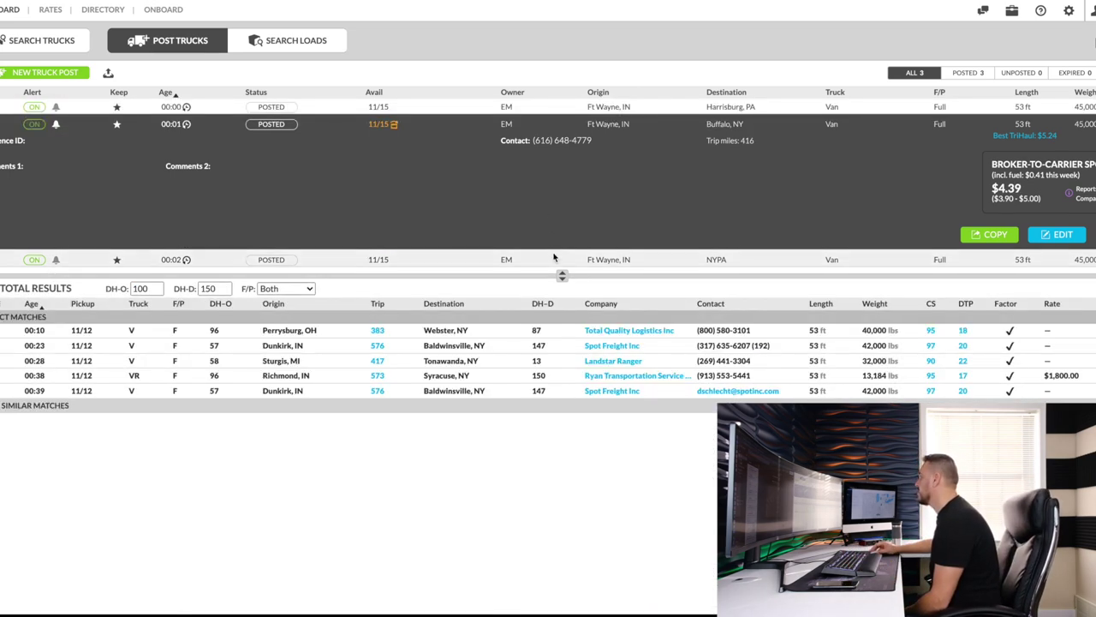
{"action": "left_click", "coordinate": [553, 258]}
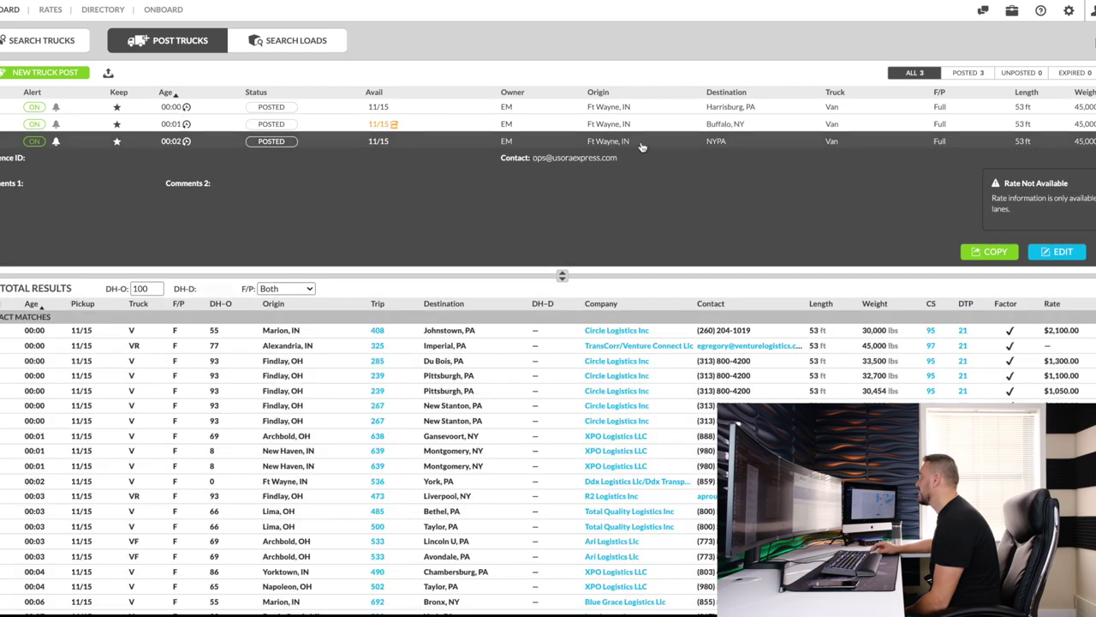
{"action": "left_click", "coordinate": [713, 131]}
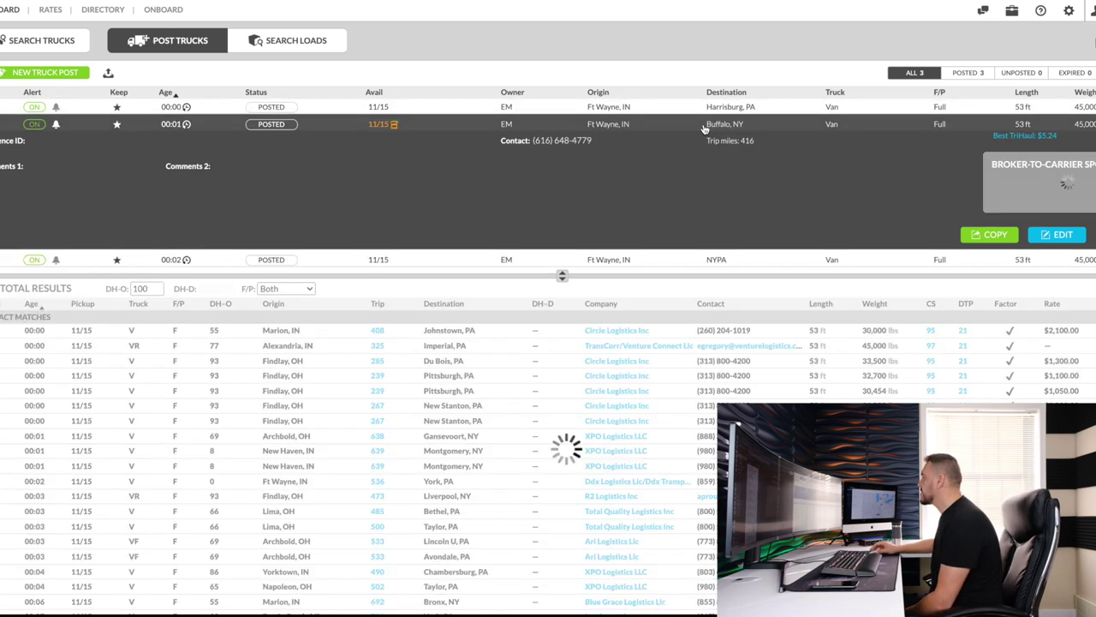
{"action": "left_click", "coordinate": [294, 288]}
{"action": "left_click", "coordinate": [294, 264]}
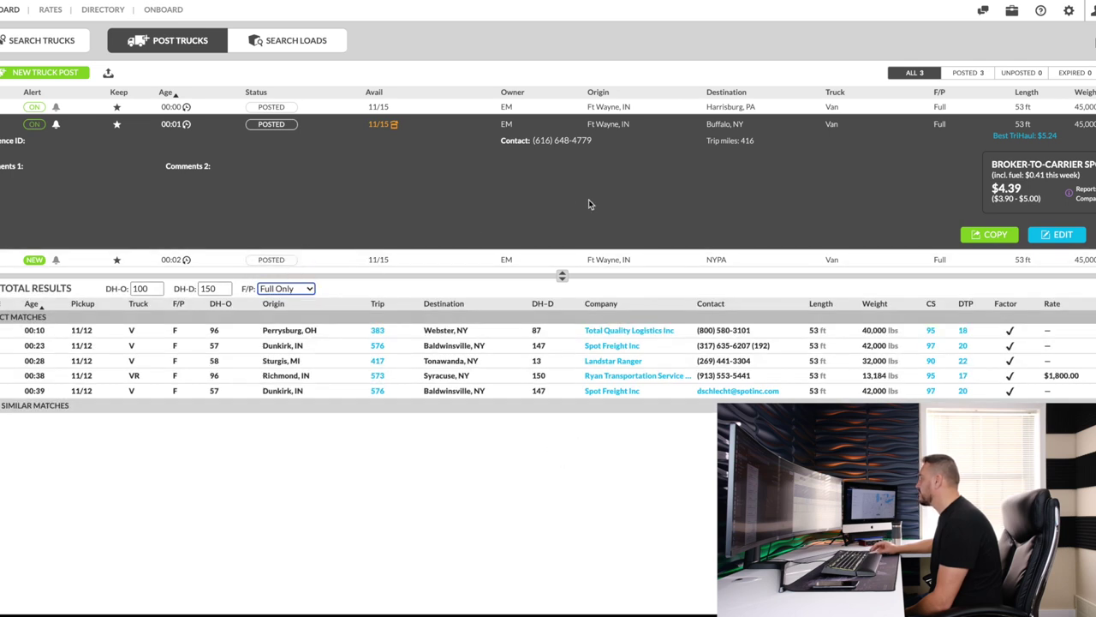
Start a new truck post available 11/15 with Grand Rapids, MI (49501) as its origin.
{"action": "left_click", "coordinate": [49, 72]}
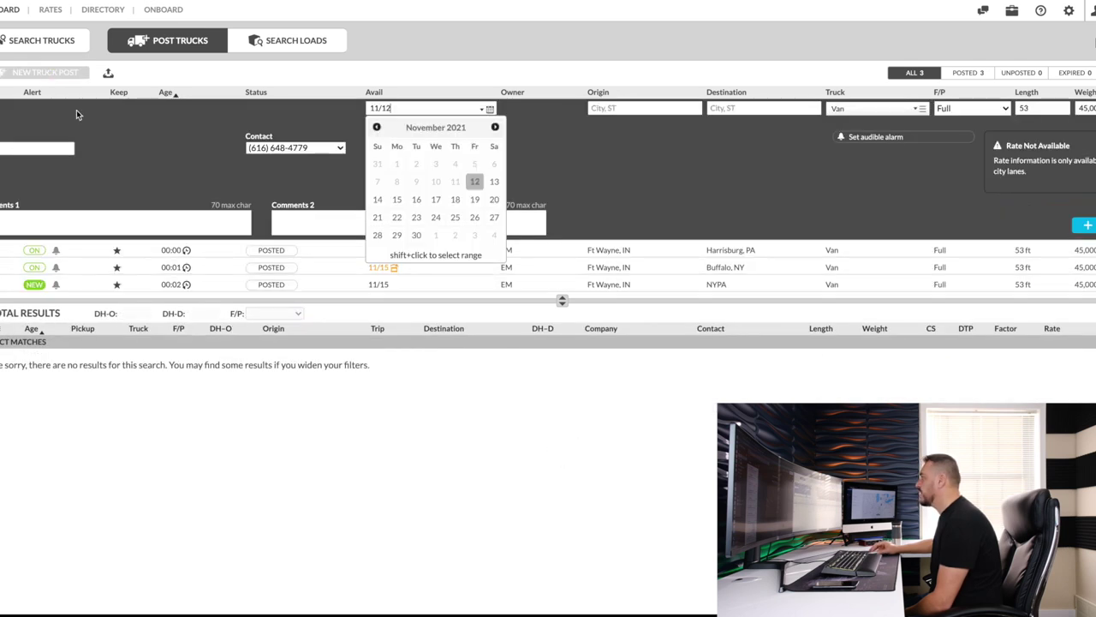
{"action": "left_click", "coordinate": [397, 199]}
{"action": "left_click", "coordinate": [664, 104]}
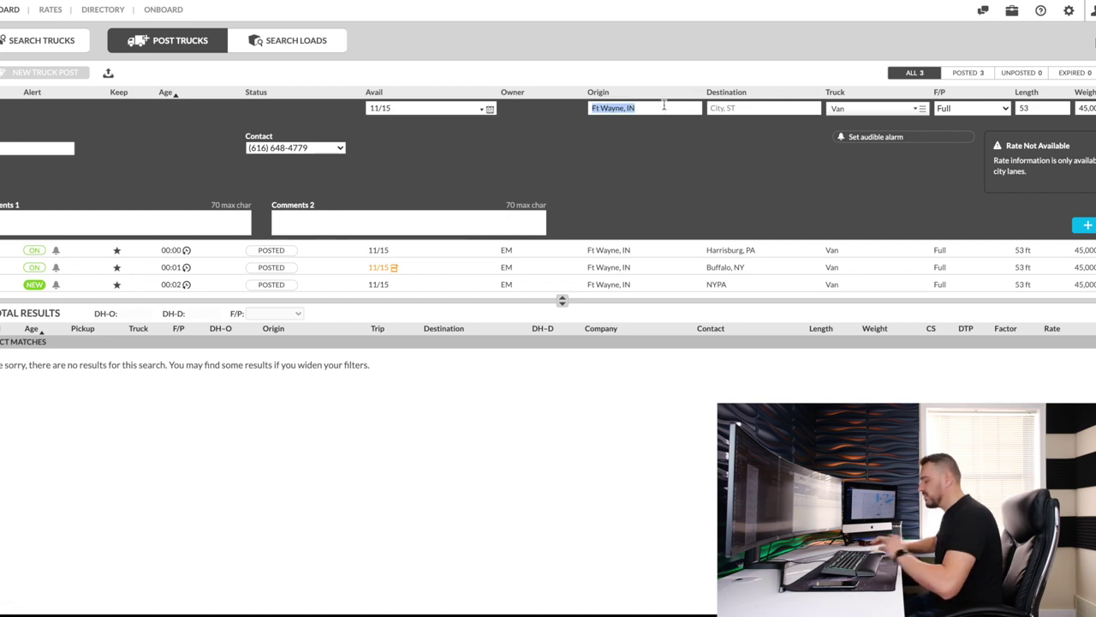
{"action": "left_click", "coordinate": [664, 104]}
{"action": "type", "text": "nd pr"}
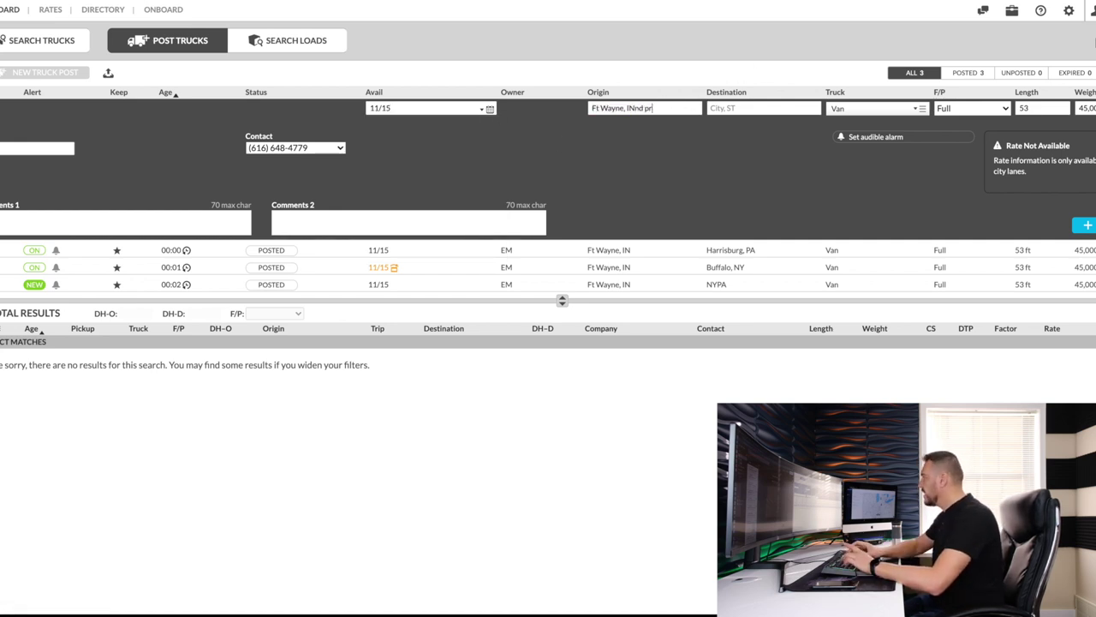
{"action": "key", "text": "BackSpace"}
{"action": "key", "text": "BackSpace"}
{"action": "key", "text": "BackSpace"}
{"action": "key", "text": "BackSpace"}
{"action": "key", "text": "BackSpace"}
{"action": "key", "text": "BackSpace"}
{"action": "key", "text": "BackSpace"}
{"action": "key", "text": "BackSpace"}
{"action": "key", "text": "BackSpace"}
{"action": "key", "text": "BackSpace"}
{"action": "key", "text": "BackSpace"}
{"action": "key", "text": "BackSpace"}
{"action": "key", "text": "BackSpace"}
{"action": "key", "text": "BackSpace"}
{"action": "key", "text": "BackSpace"}
{"action": "key", "text": "BackSpace"}
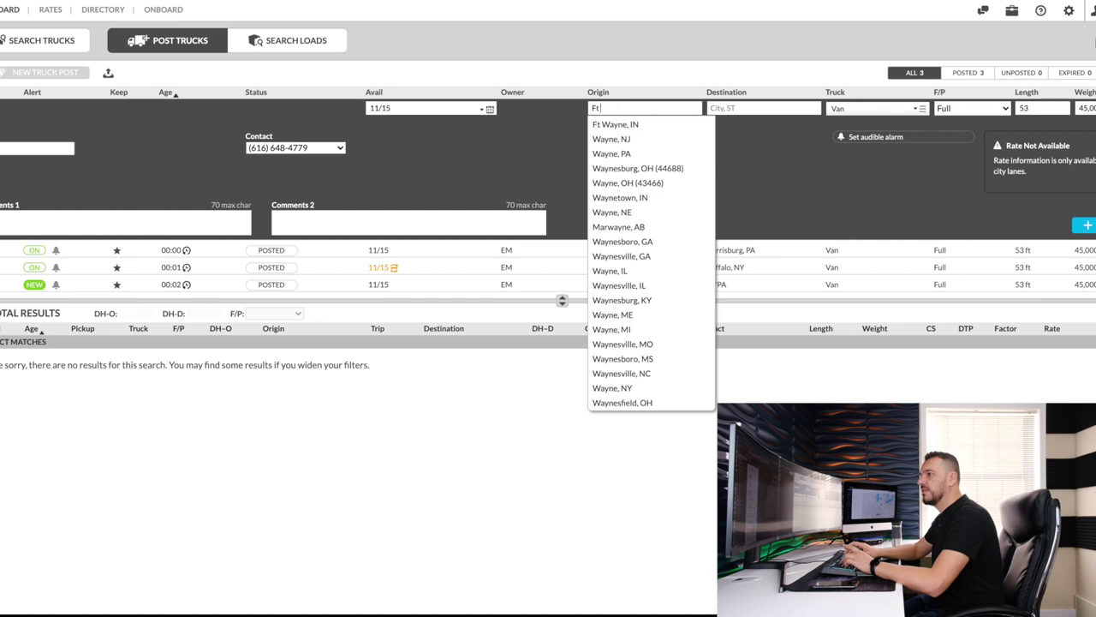
{"action": "type", "text": "grand rapids"}
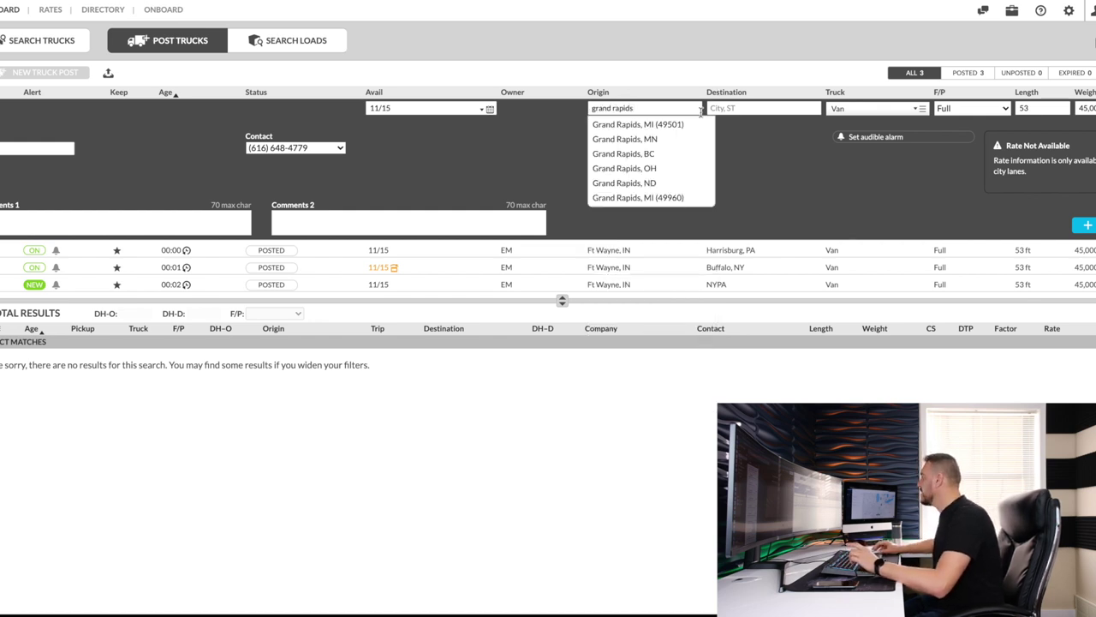
{"action": "left_click", "coordinate": [694, 123]}
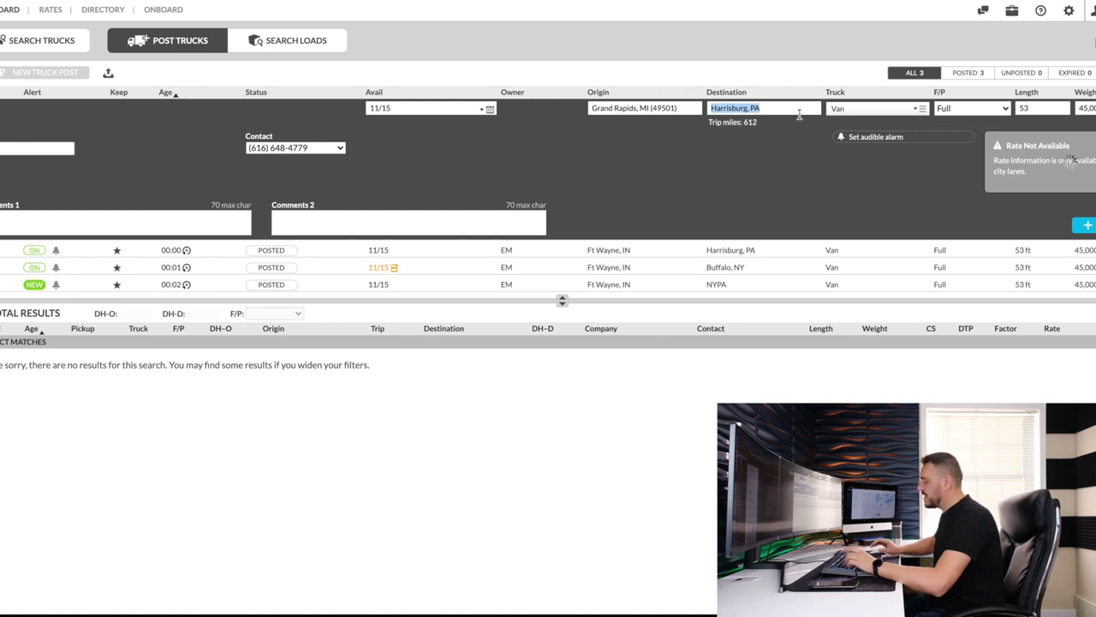
Publish the Grand Rapids post with destination NYPA and set its origin deadhead (DH-O) to 100.
{"action": "type", "text": "nypa"}
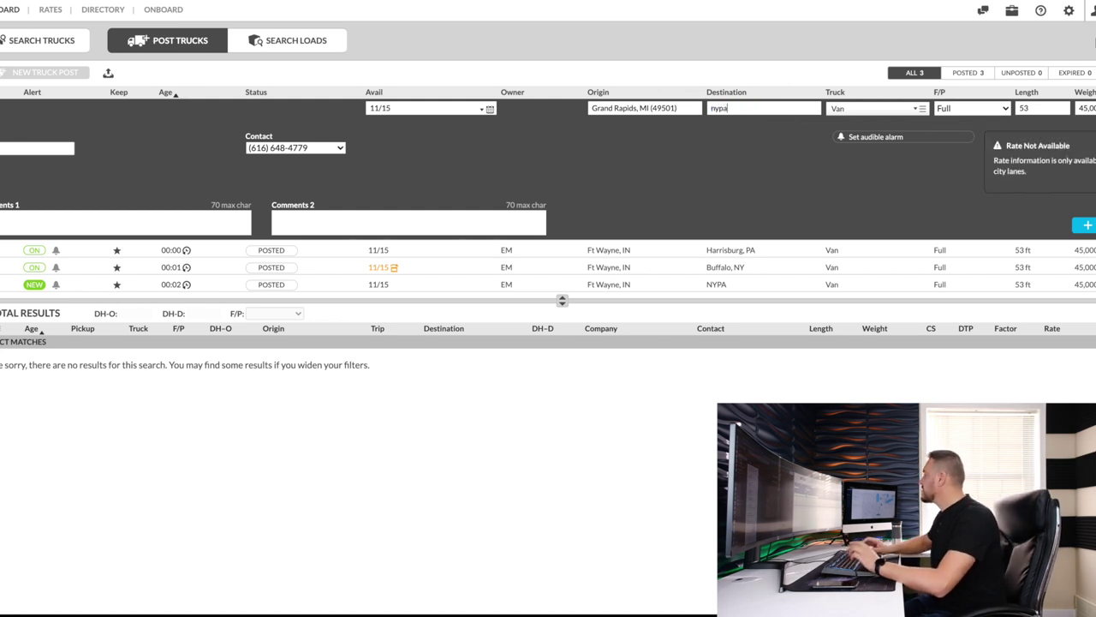
{"action": "key", "text": "Return"}
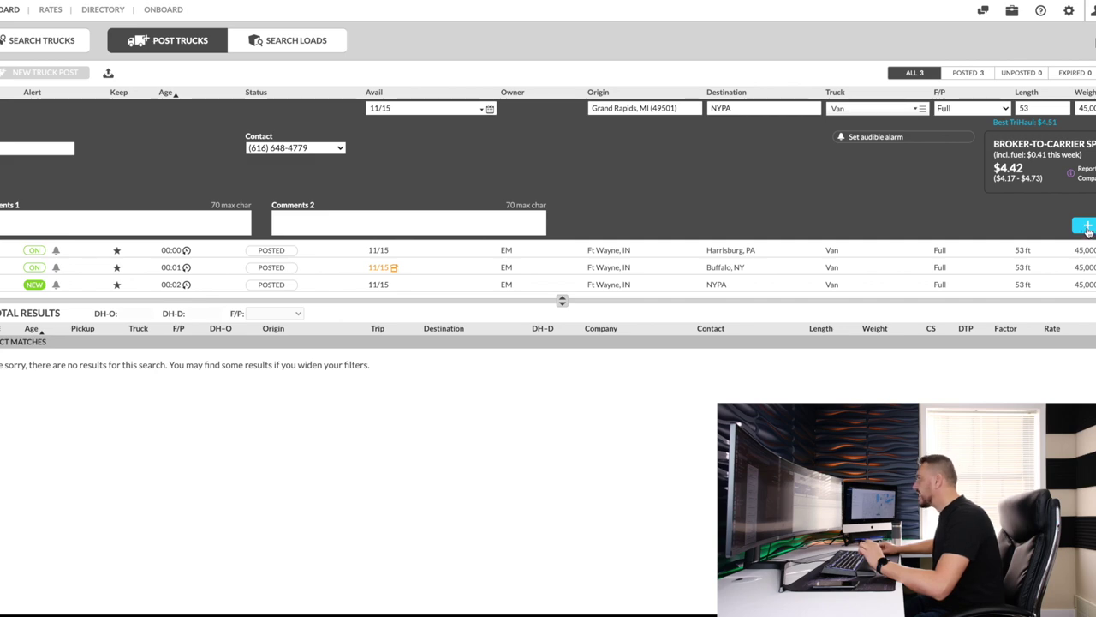
{"action": "left_click", "coordinate": [1086, 227]}
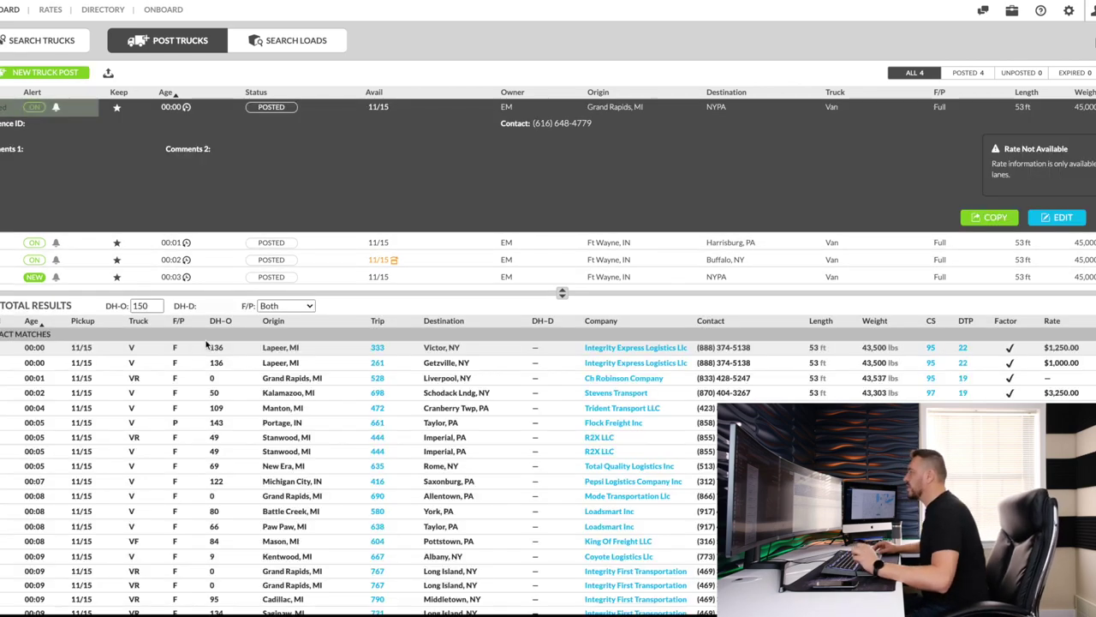
{"action": "double_click", "coordinate": [141, 306]}
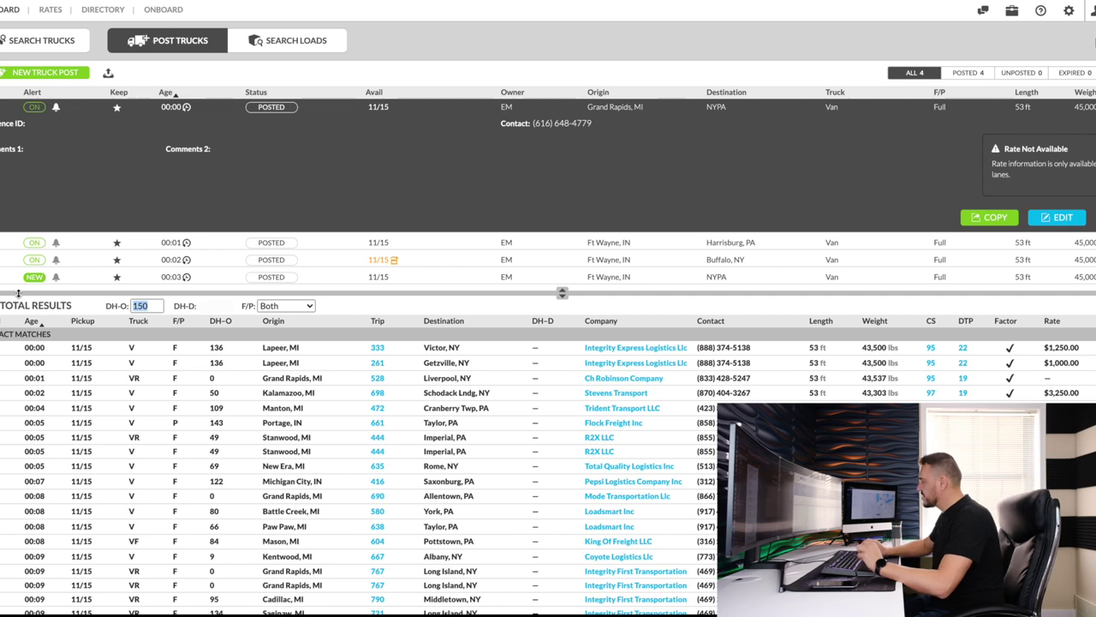
{"action": "type", "text": "100"}
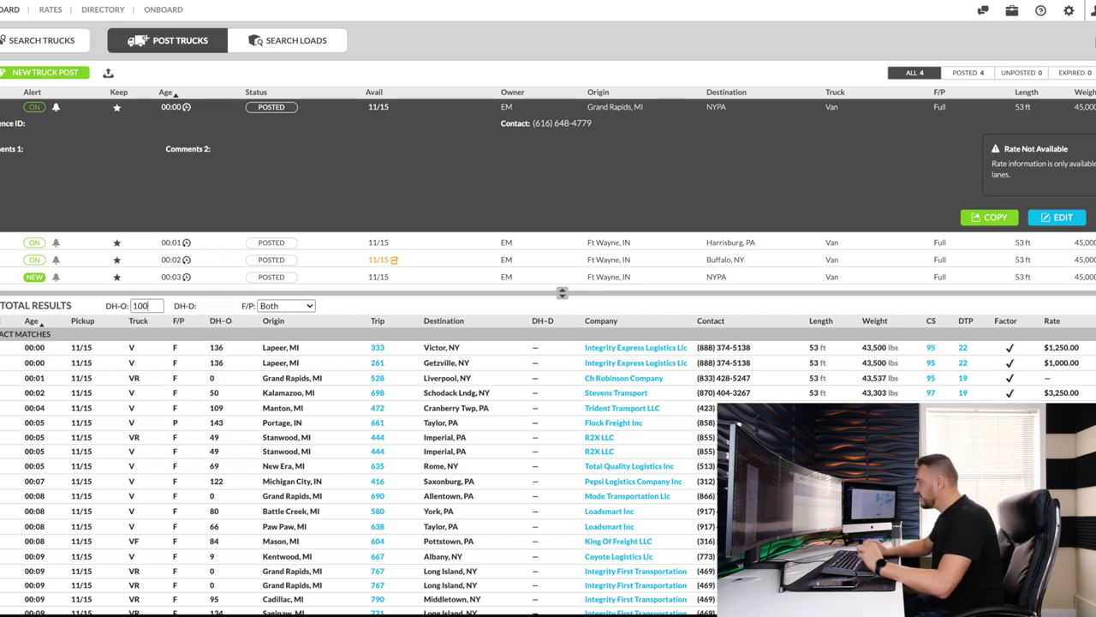
{"action": "key", "text": "Return"}
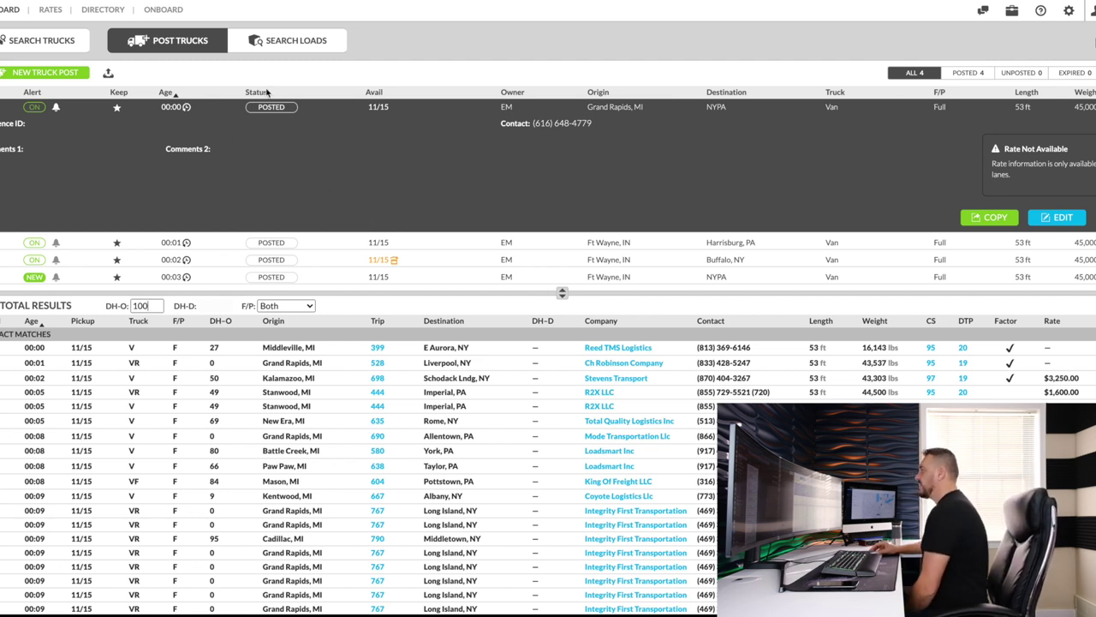
Start a load search with origin Ft Wayne, IN and destination NYPA.
{"action": "left_click", "coordinate": [293, 45]}
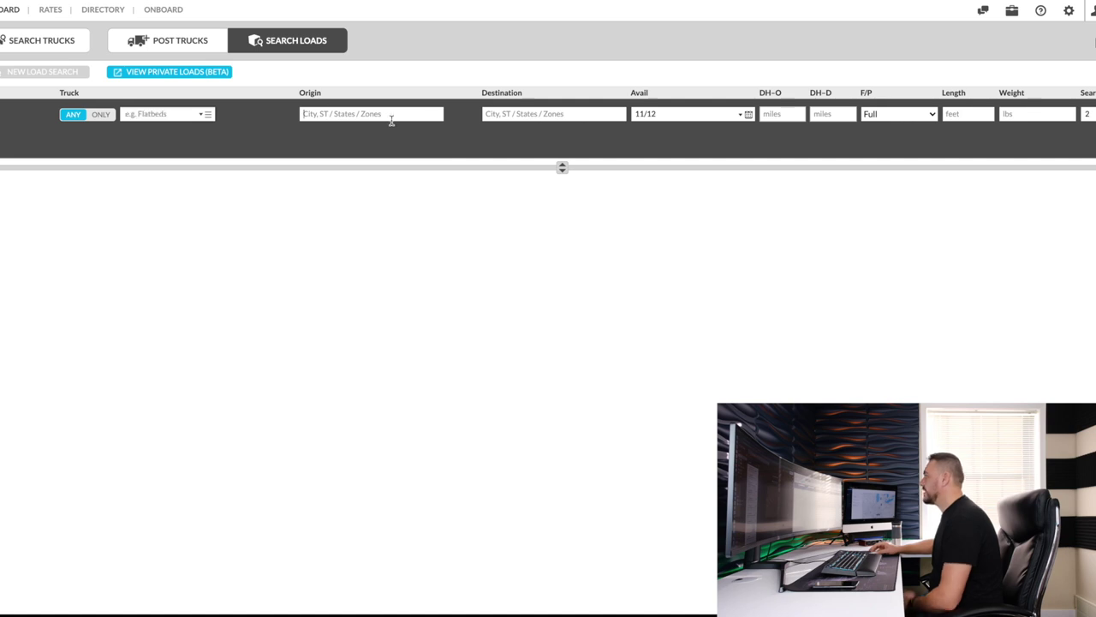
{"action": "left_click", "coordinate": [392, 121]}
{"action": "type", "text": "ft"}
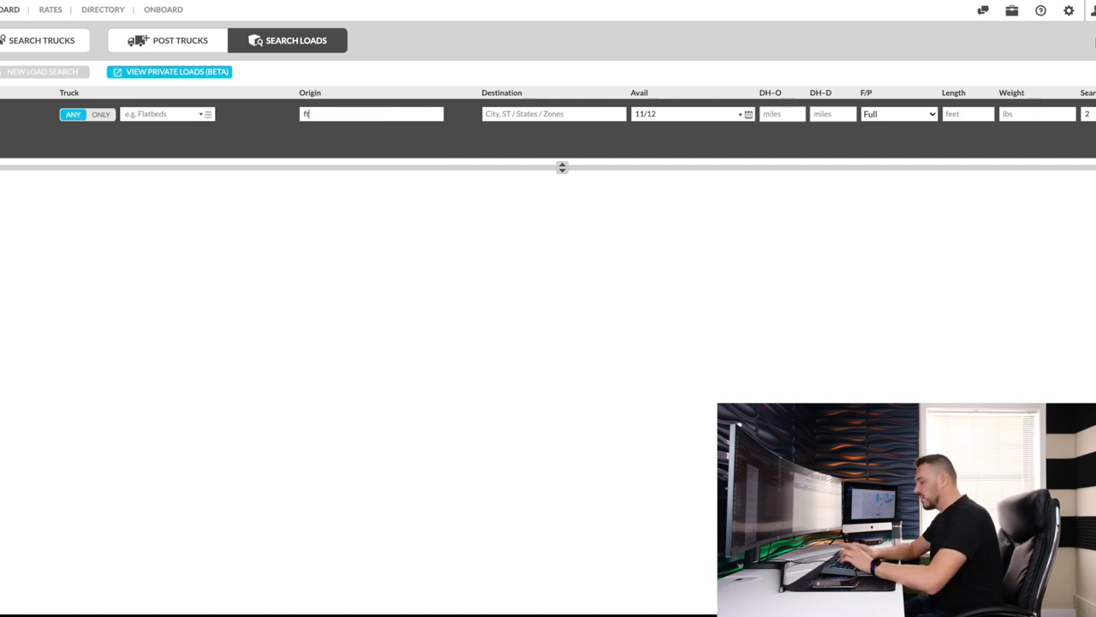
{"action": "type", "text": " wayne"}
{"action": "left_click", "coordinate": [411, 129]}
{"action": "left_click", "coordinate": [493, 117]}
{"action": "type", "text": "nepa"}
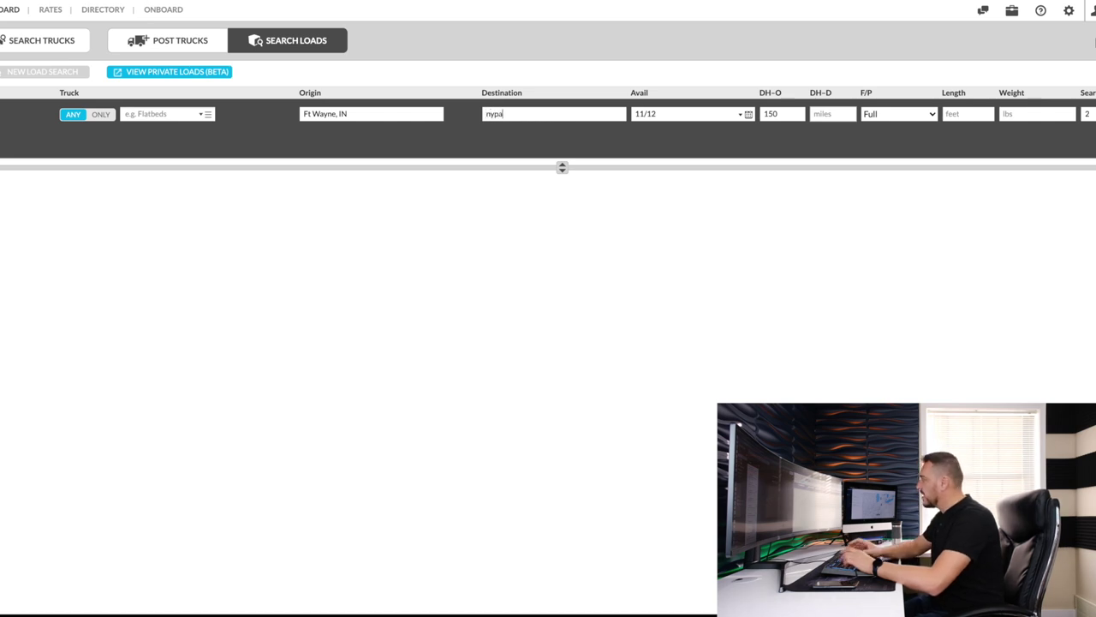
{"action": "left_click", "coordinate": [686, 132]}
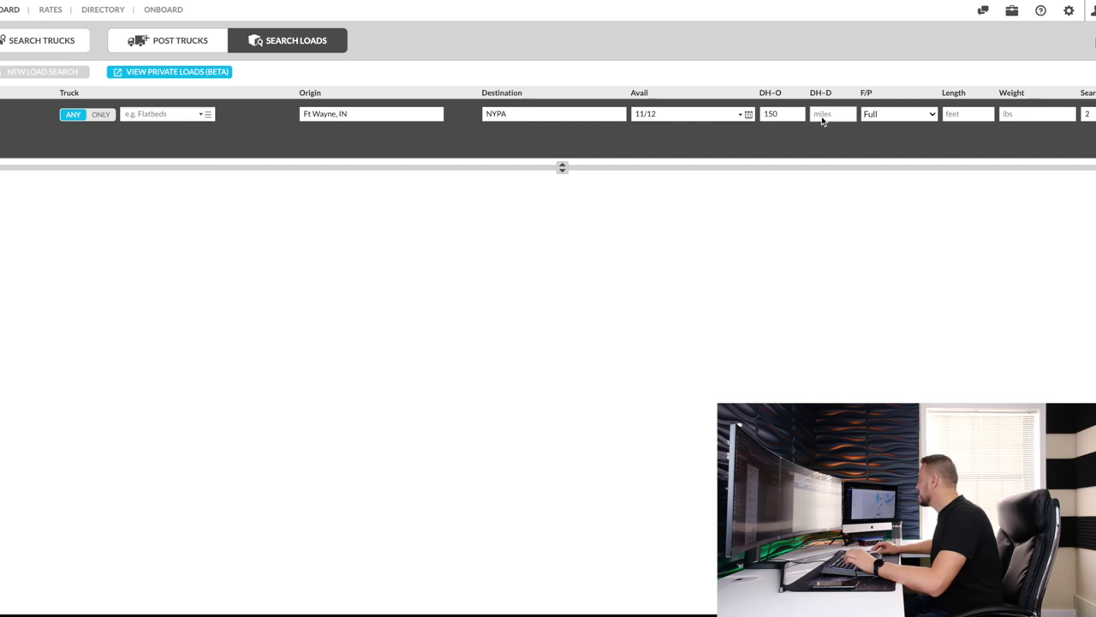
Set the load search's length to 53 ft and weight to 45,000 lbs, run it and hide the refinement options.
{"action": "left_click", "coordinate": [956, 115]}
{"action": "type", "text": "53"}
{"action": "left_click", "coordinate": [1018, 113]}
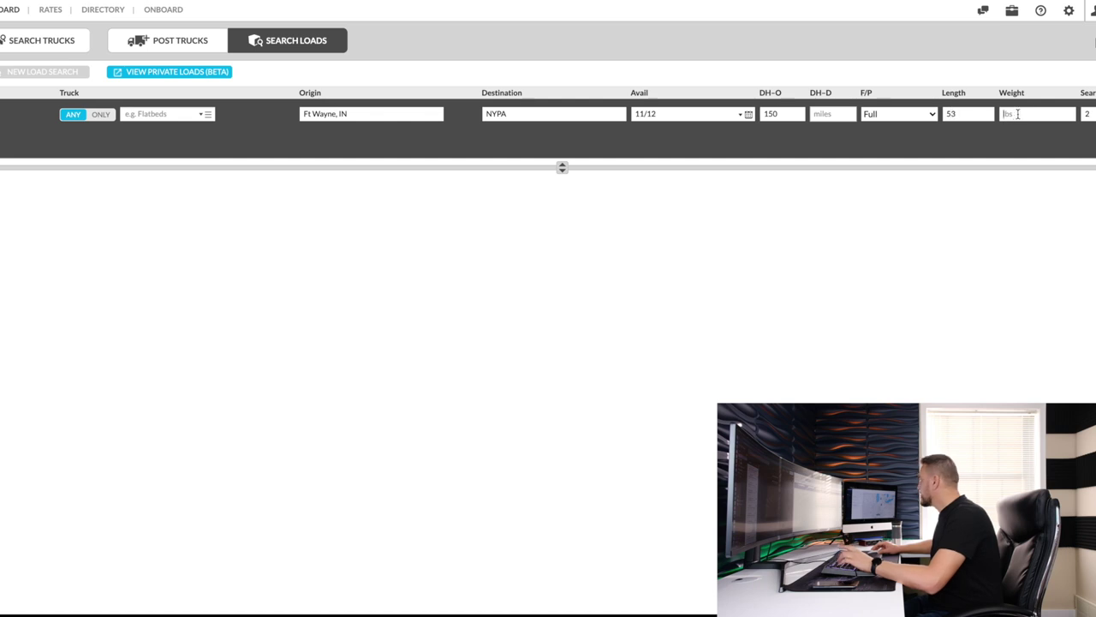
{"action": "type", "text": "450000"}
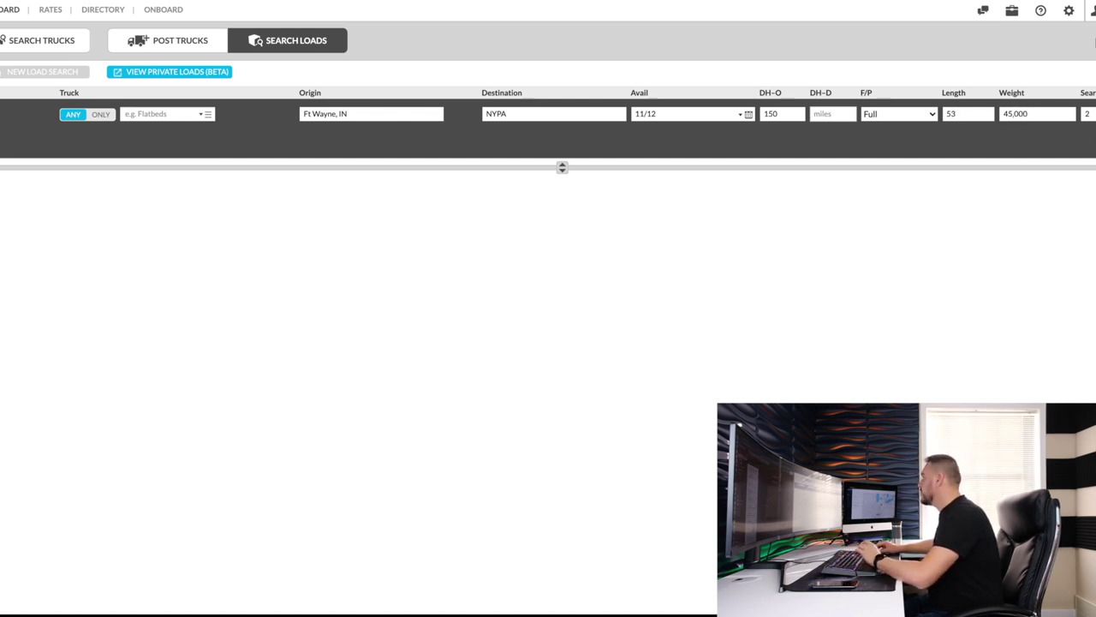
{"action": "key", "text": "Return"}
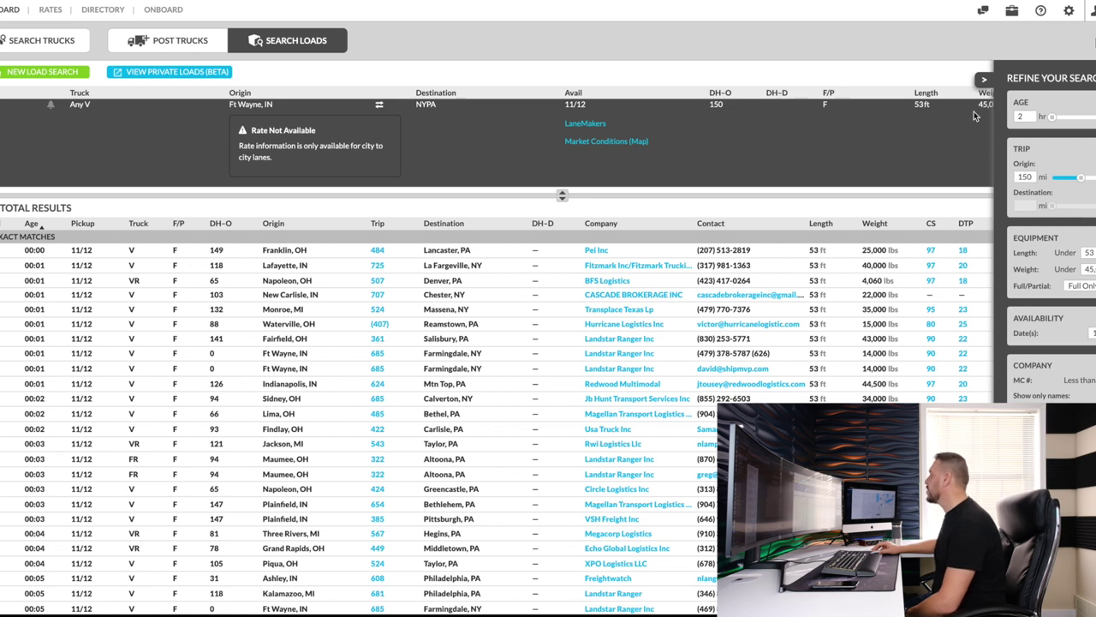
{"action": "left_click", "coordinate": [983, 79]}
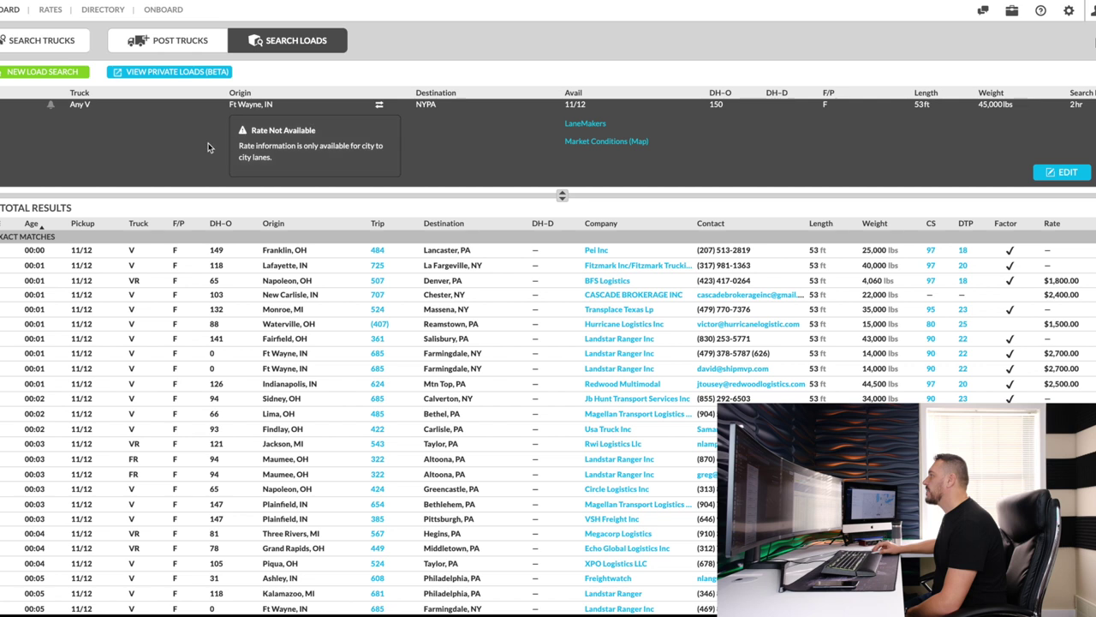
Return to the posted trucks and switch the audible alarm for the Grand Rapids, MI post on and back off.
{"action": "left_click", "coordinate": [174, 43]}
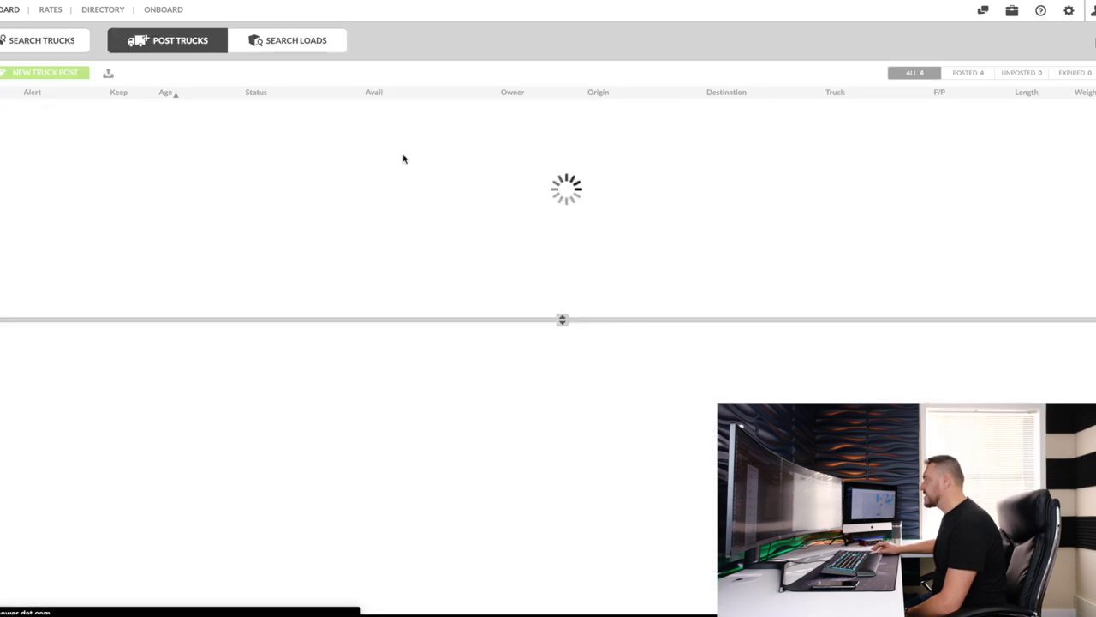
{"action": "left_click", "coordinate": [56, 108]}
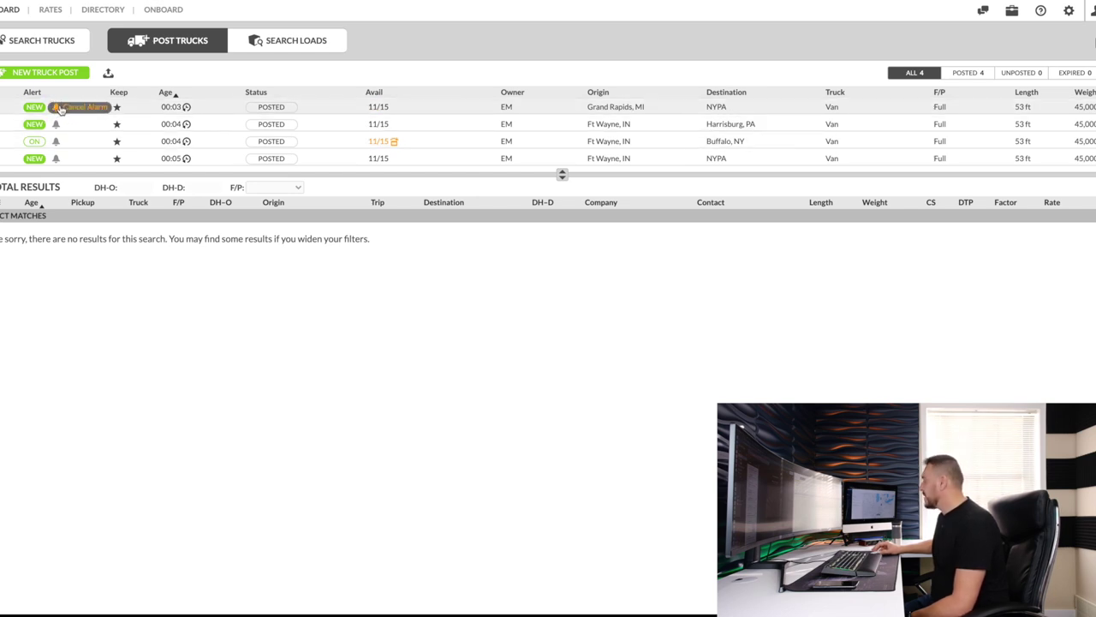
{"action": "left_click", "coordinate": [61, 108]}
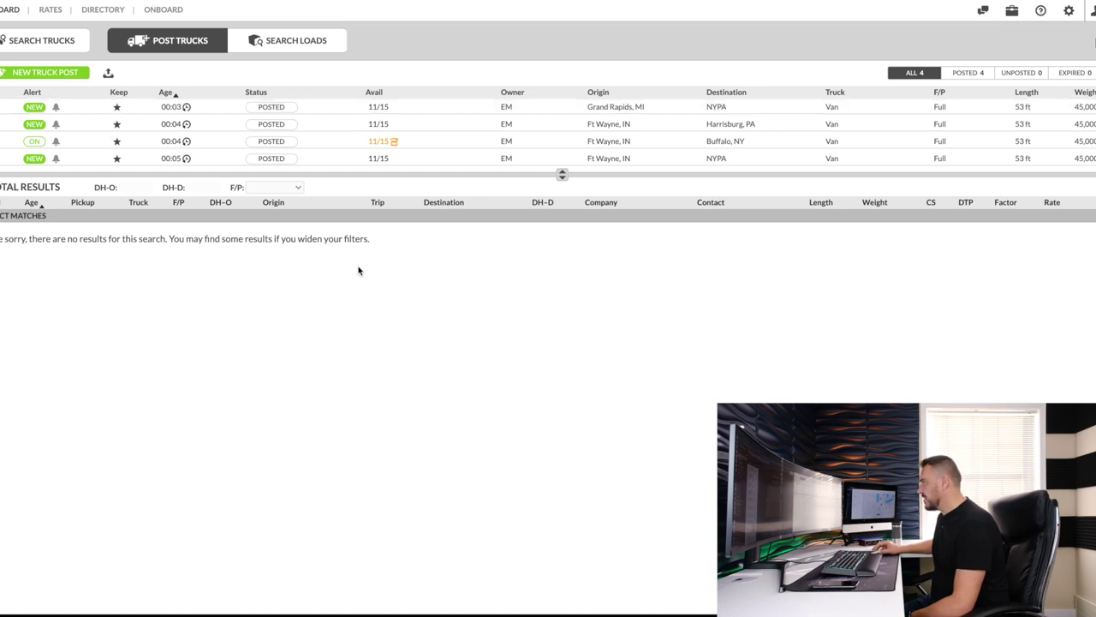
Open the truck search form.
{"action": "left_click", "coordinate": [57, 44]}
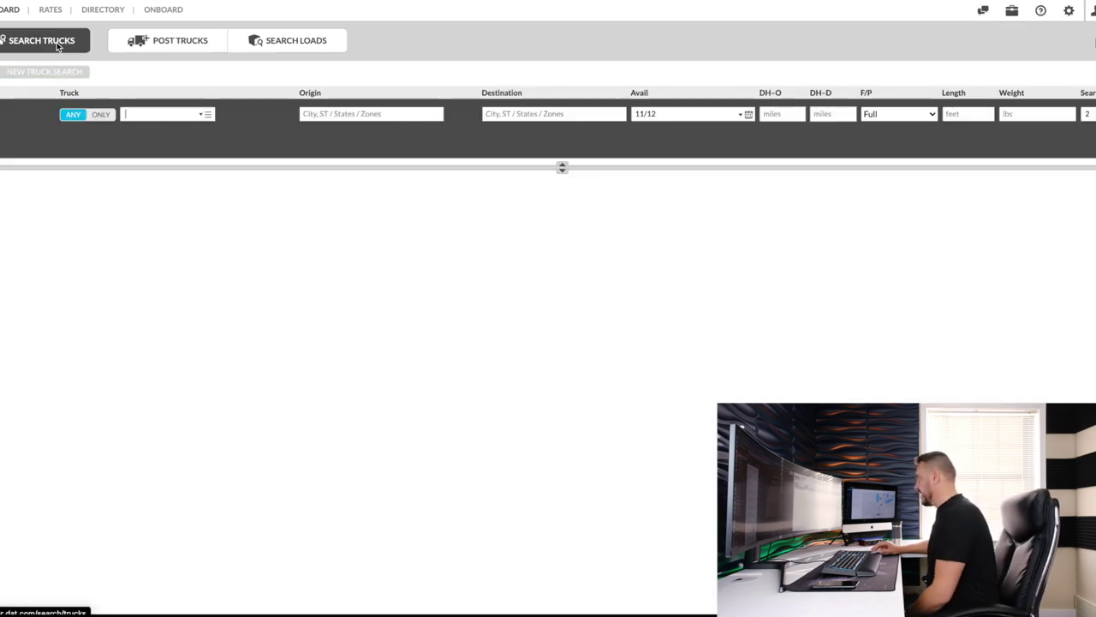
Set the truck search's origin to Grand Rapids, MI (49501) and destination to NYPA.
{"action": "left_click", "coordinate": [342, 117]}
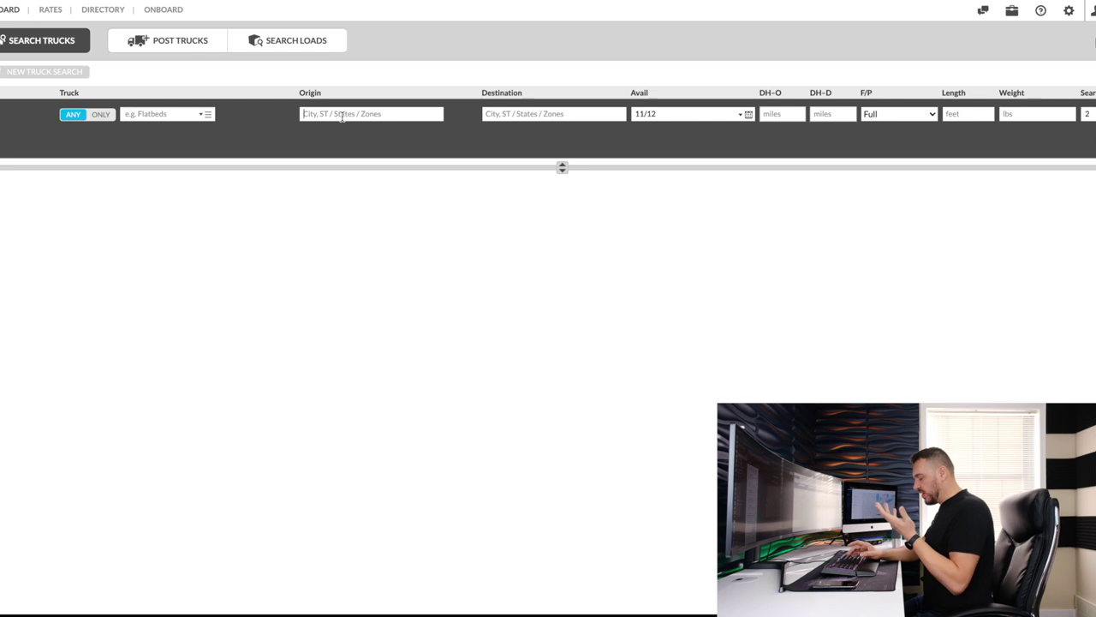
{"action": "type", "text": "gran"}
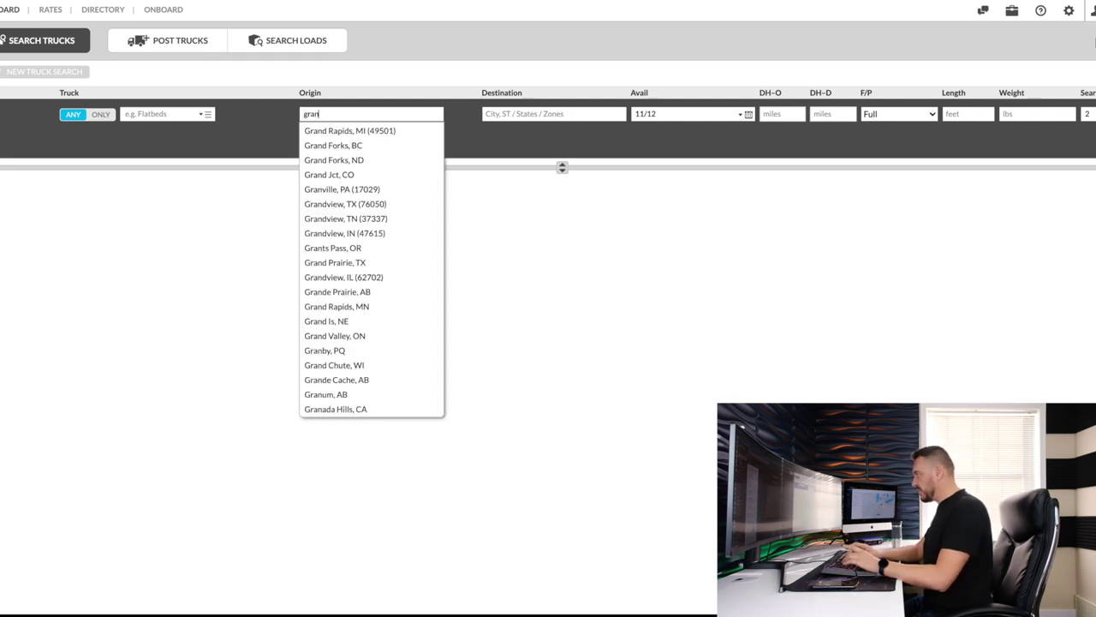
{"action": "type", "text": "d"}
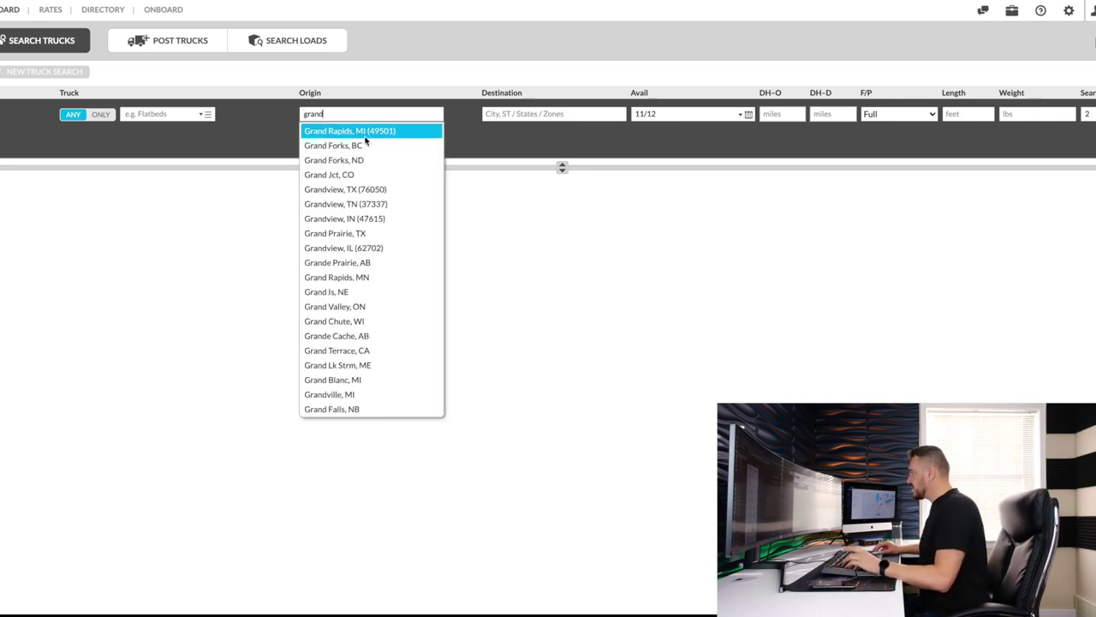
{"action": "left_click", "coordinate": [370, 134]}
{"action": "type", "text": "nypa"}
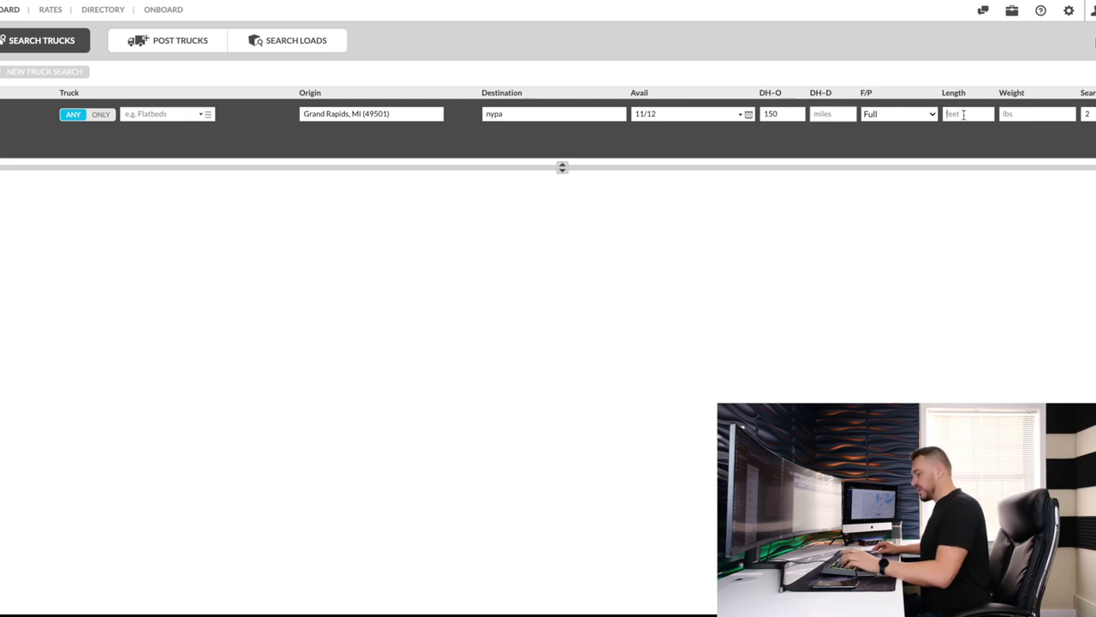
Set the truck search's weight to 45,000 lbs with no length and truck type V, run it and hide the refinement options.
{"action": "type", "text": "53"}
{"action": "left_click", "coordinate": [1021, 115]}
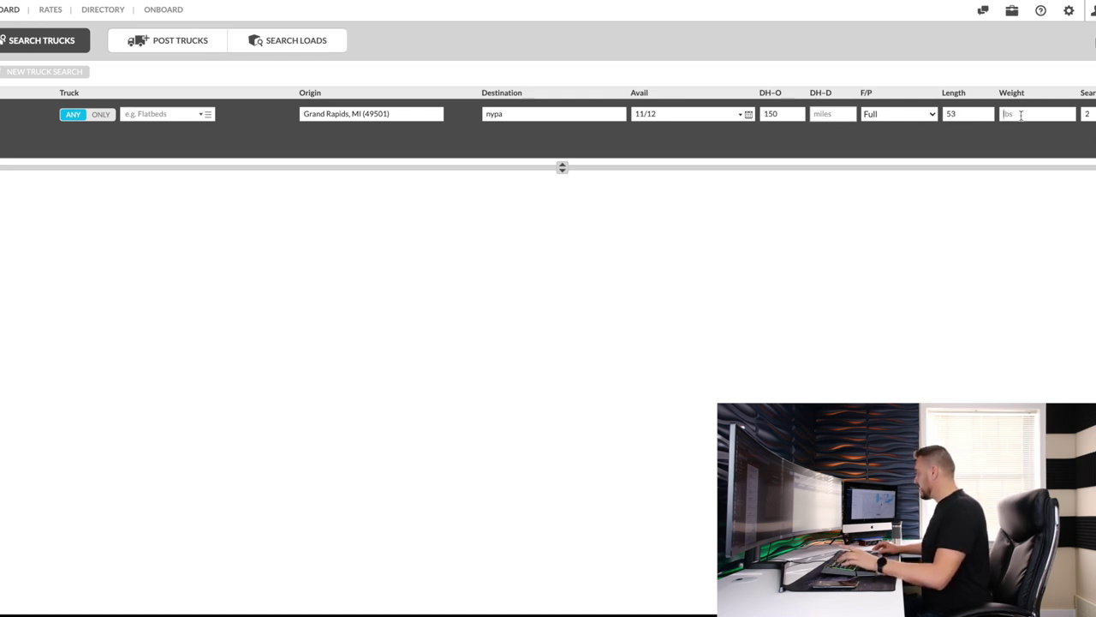
{"action": "type", "text": "45"}
{"action": "key", "text": "Return"}
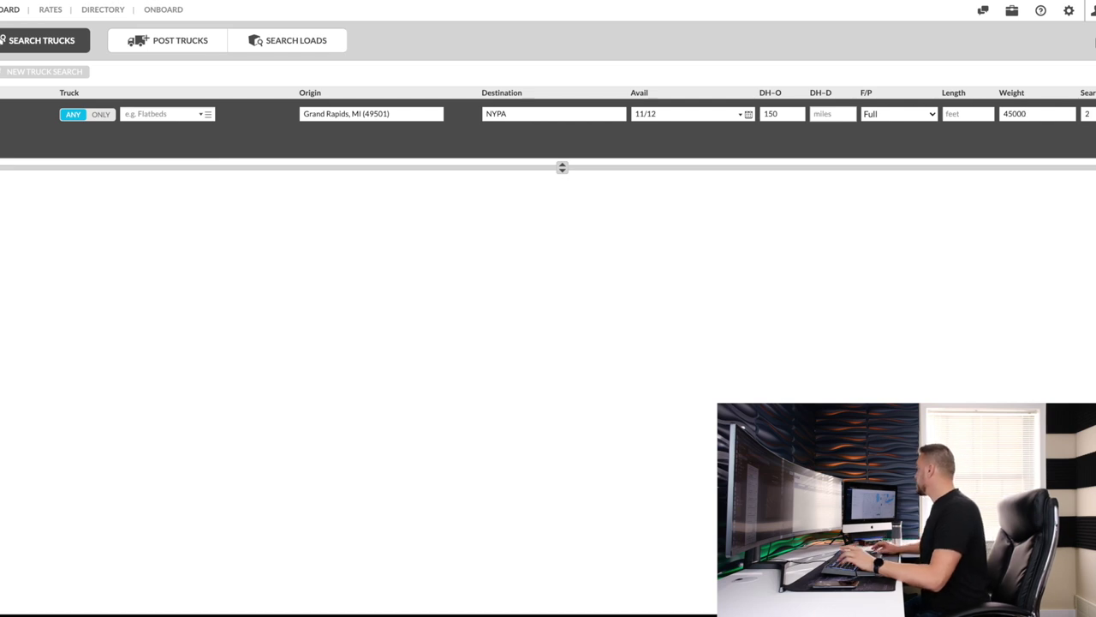
{"action": "left_click", "coordinate": [1007, 146]}
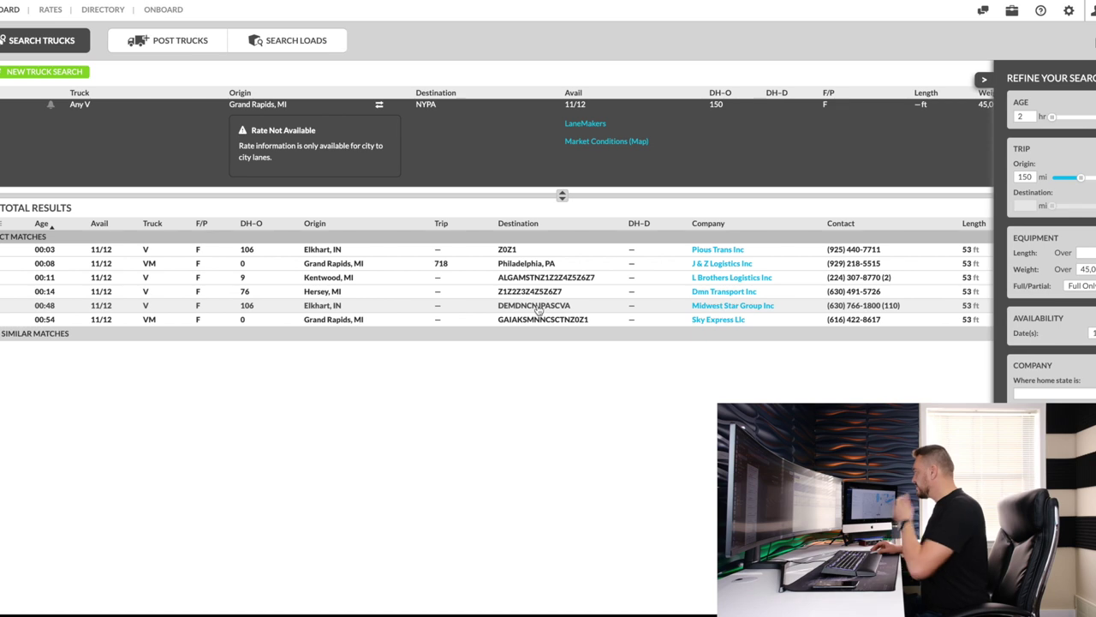
{"action": "left_click", "coordinate": [985, 81]}
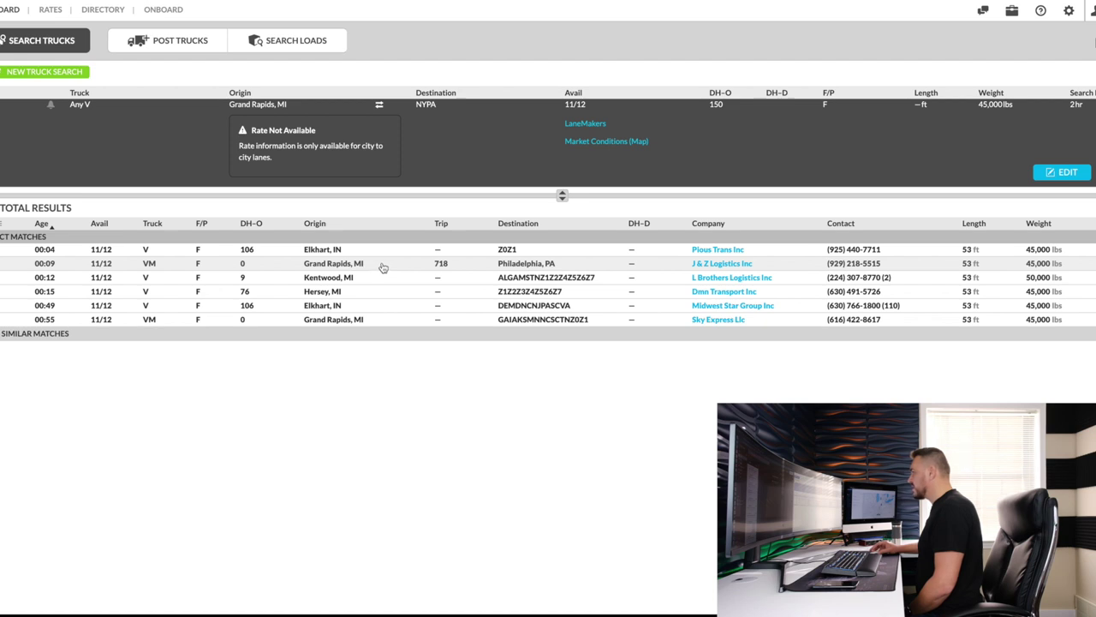
Open the details of the Grand Rapids, MI to Philadelphia, PA truck and the Kentwood, MI truck, then reopen the truck search form.
{"action": "left_click", "coordinate": [383, 268]}
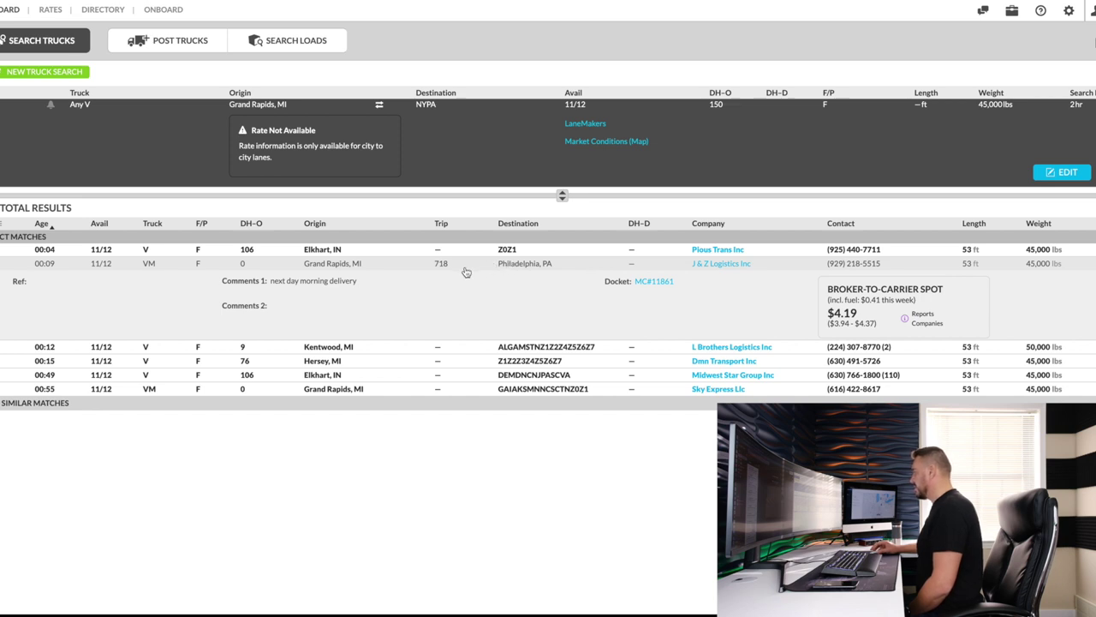
{"action": "left_click", "coordinate": [410, 351]}
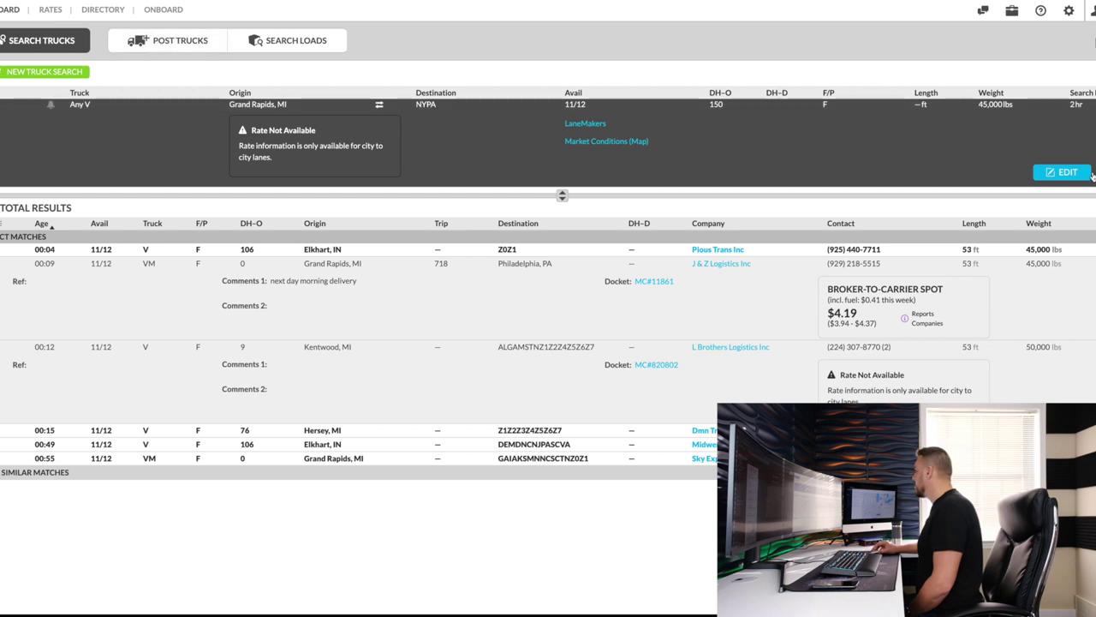
{"action": "left_click", "coordinate": [1062, 172]}
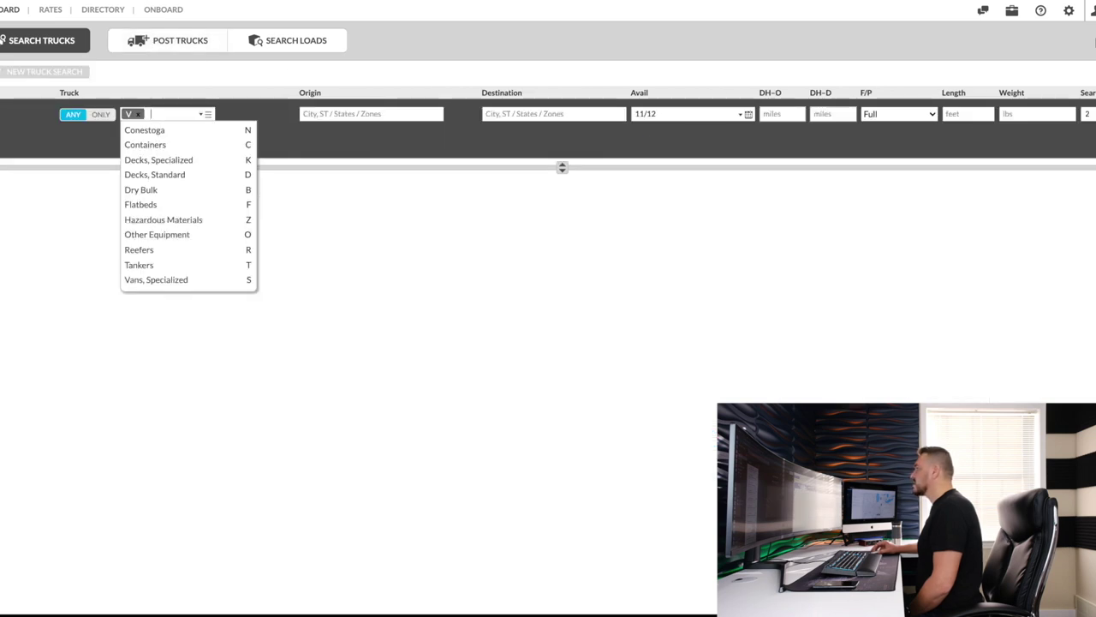
Return to the posted trucks and view the load matches for the Ft Wayne, IN posts to Harrisburg, PA and to NYPA.
{"action": "left_click", "coordinate": [184, 42]}
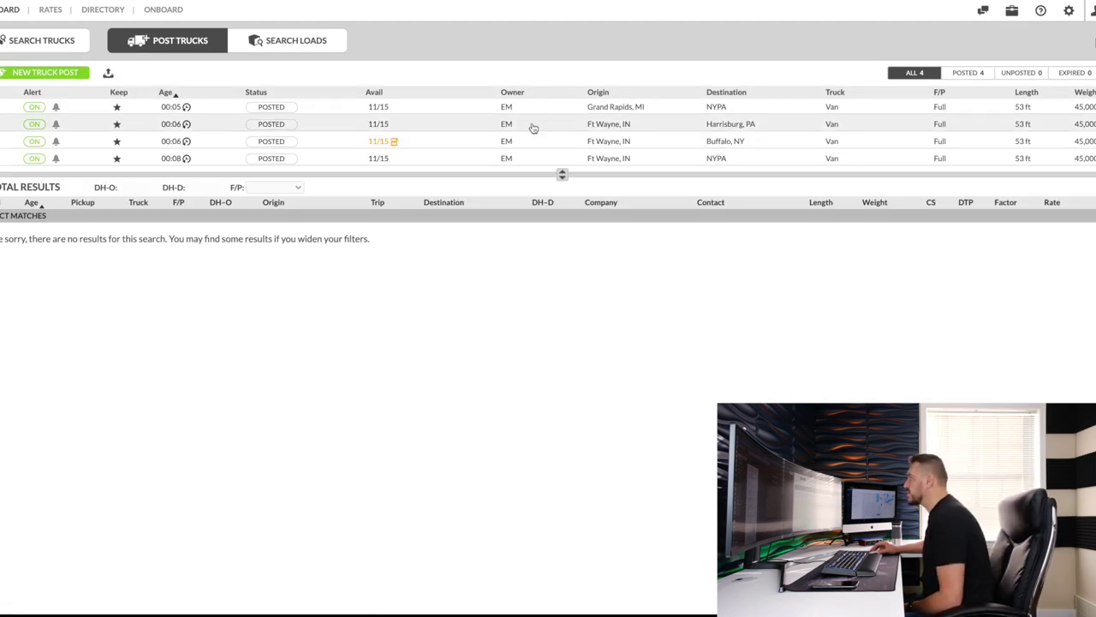
{"action": "left_click", "coordinate": [533, 127]}
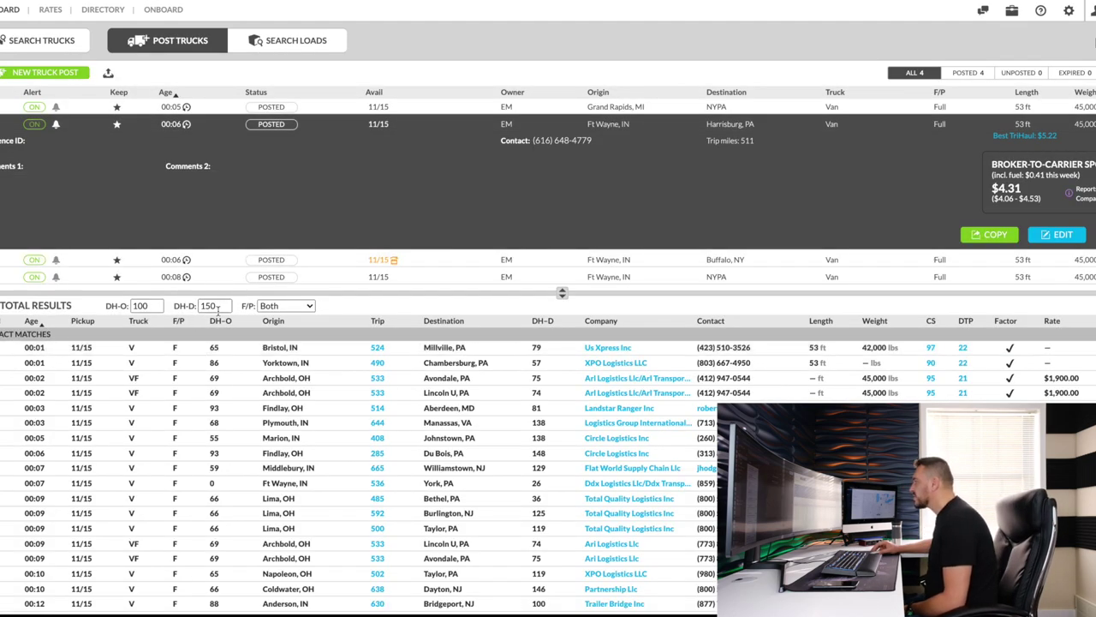
{"action": "left_click", "coordinate": [649, 277]}
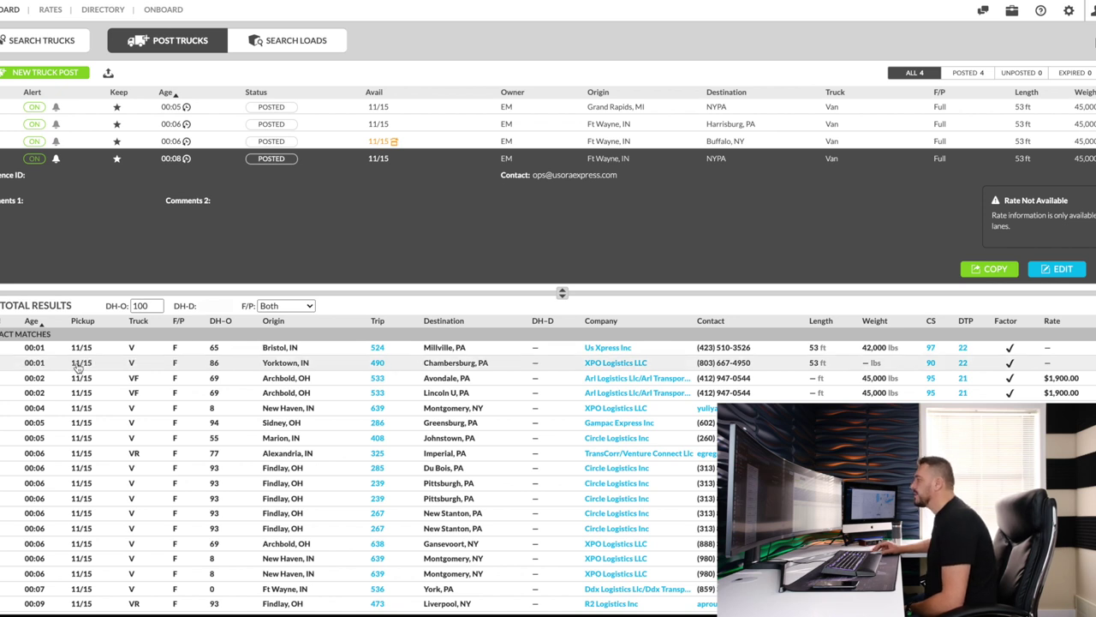
Filter the matching loads to Full Only, sort them by ascending origin deadhead and look through the nearest ones.
{"action": "left_click", "coordinate": [297, 307]}
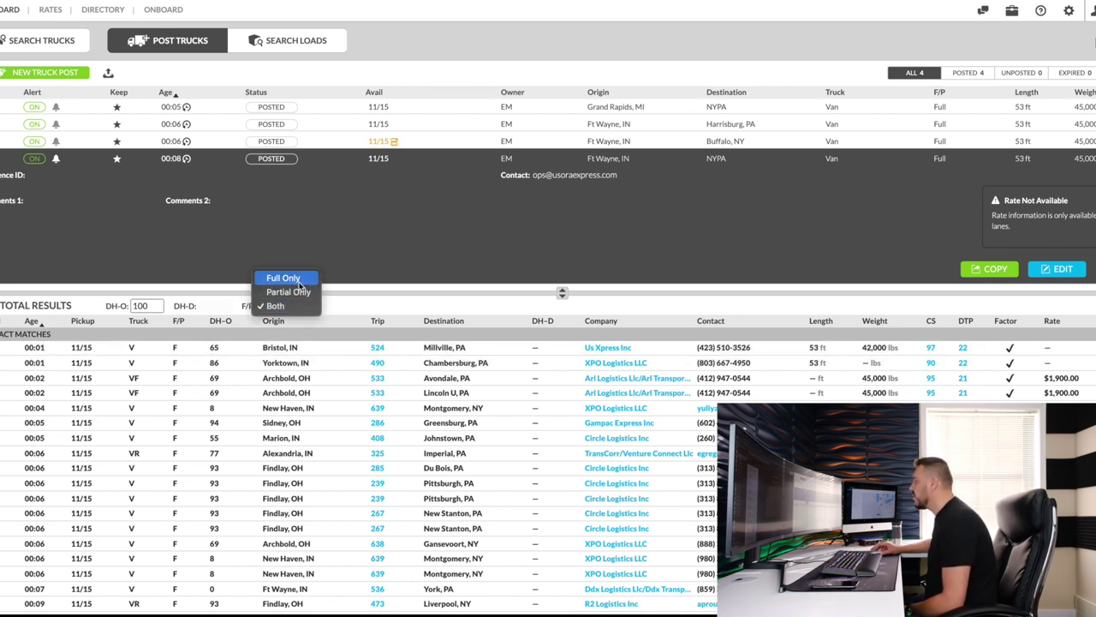
{"action": "left_click", "coordinate": [298, 279]}
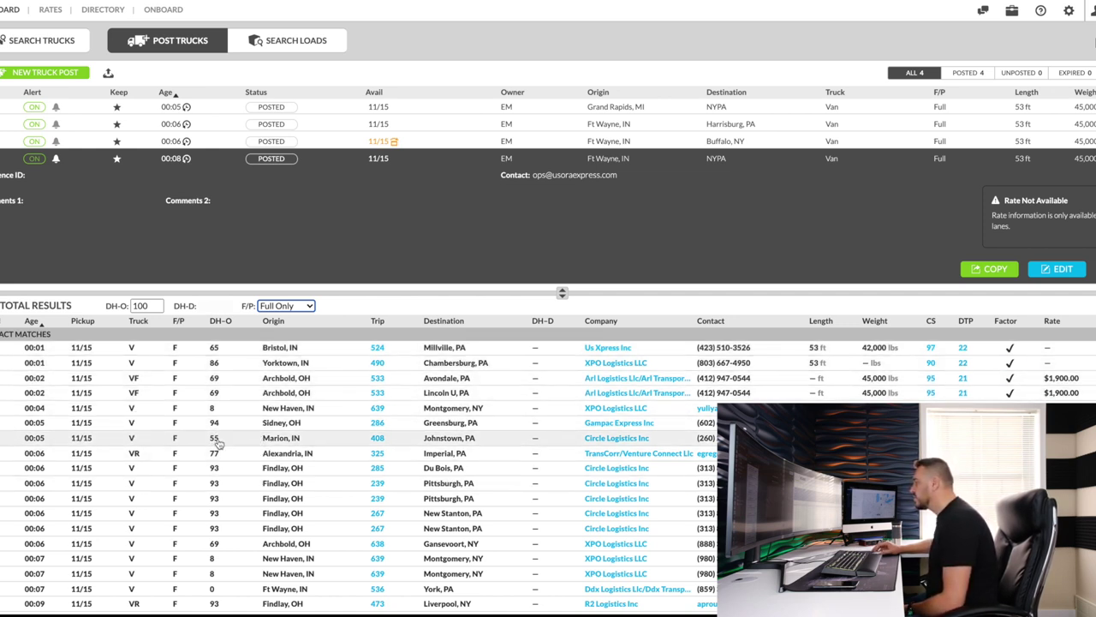
{"action": "left_click", "coordinate": [220, 321]}
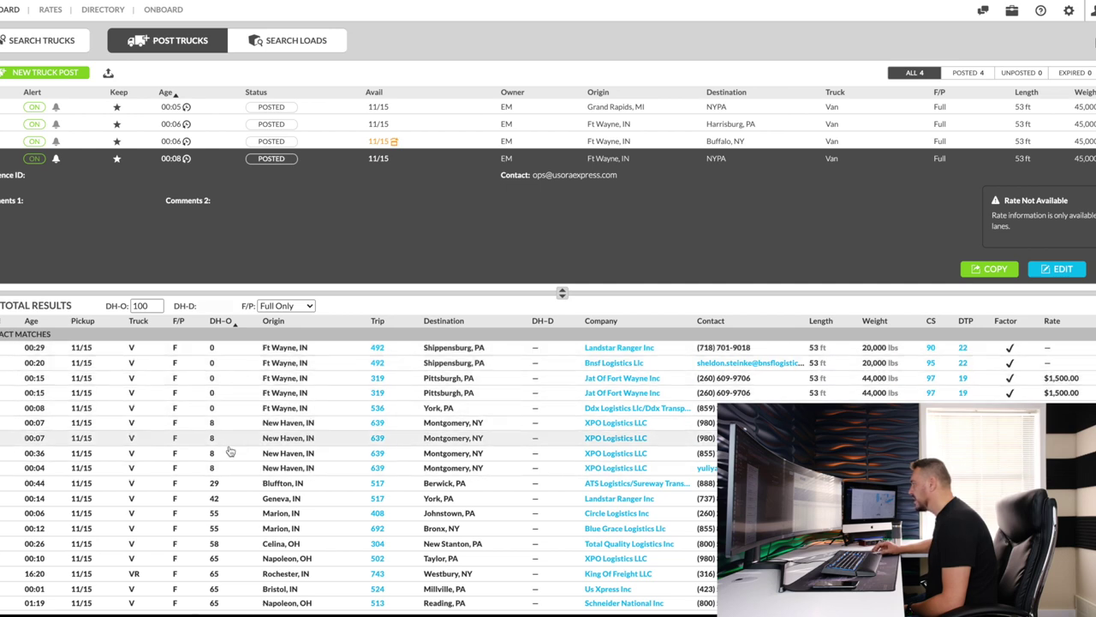
{"action": "scroll", "coordinate": [216, 522], "scroll_direction": "down", "scroll_amount": 1}
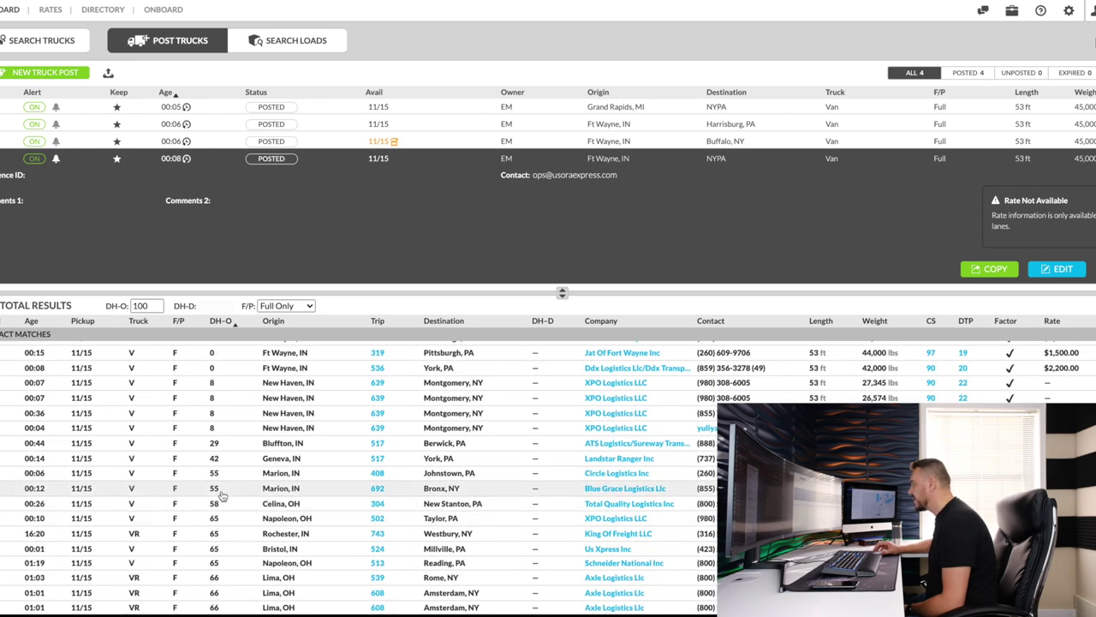
{"action": "scroll", "coordinate": [221, 488], "scroll_direction": "up", "scroll_amount": 1}
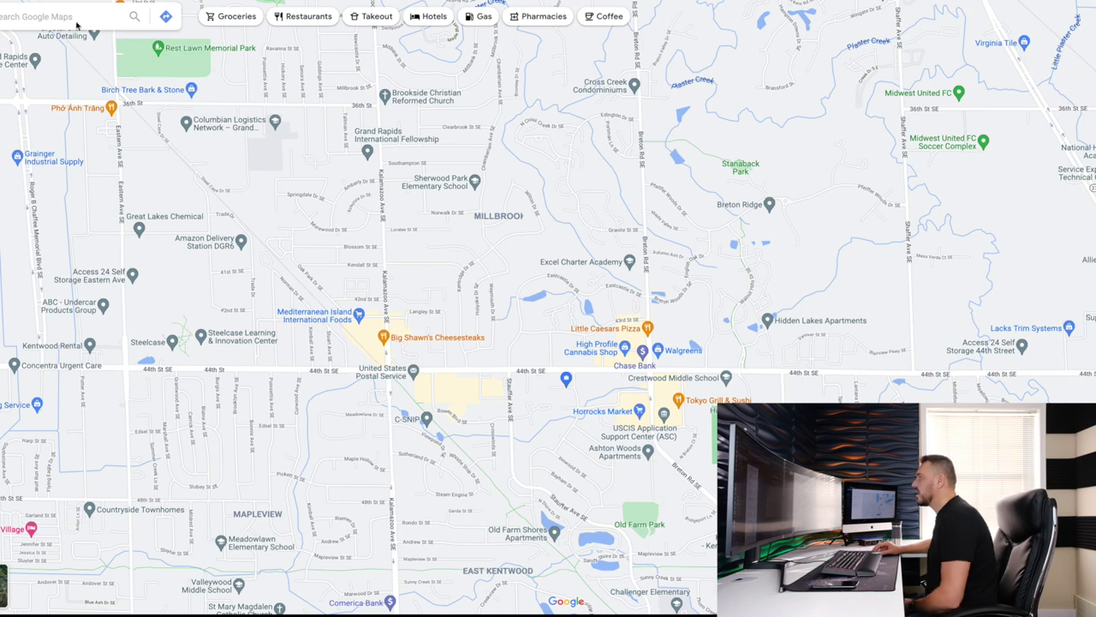
In Google Maps, get driving directions from Fort Wayne, IN to Shippensburg, PA.
{"action": "left_click", "coordinate": [36, 17]}
{"action": "type", "text": "wayne"}
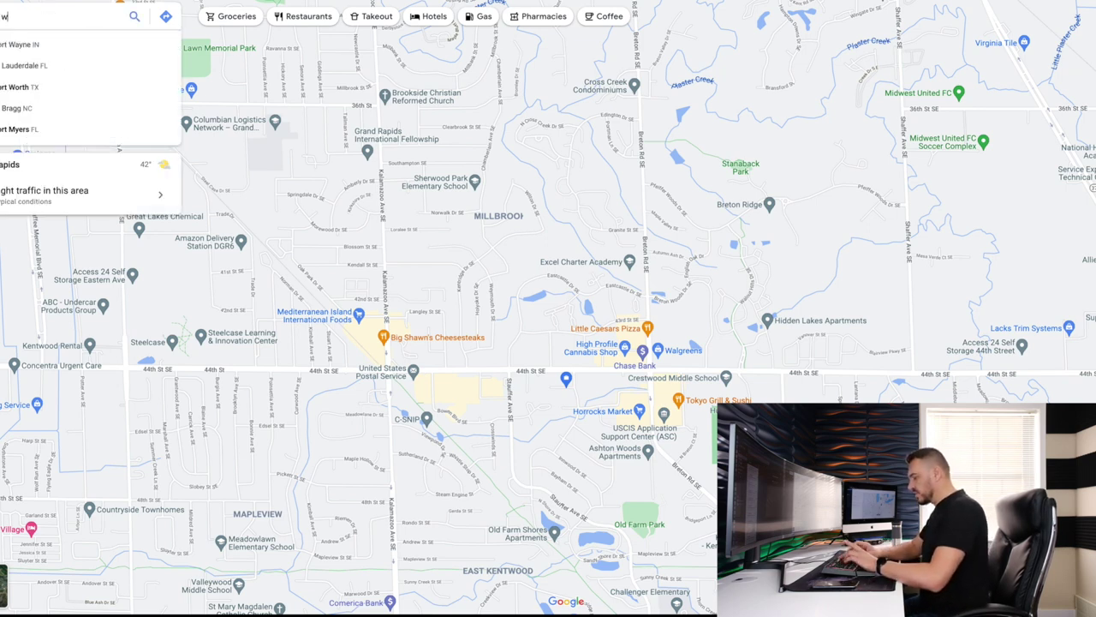
{"action": "left_click", "coordinate": [74, 47]}
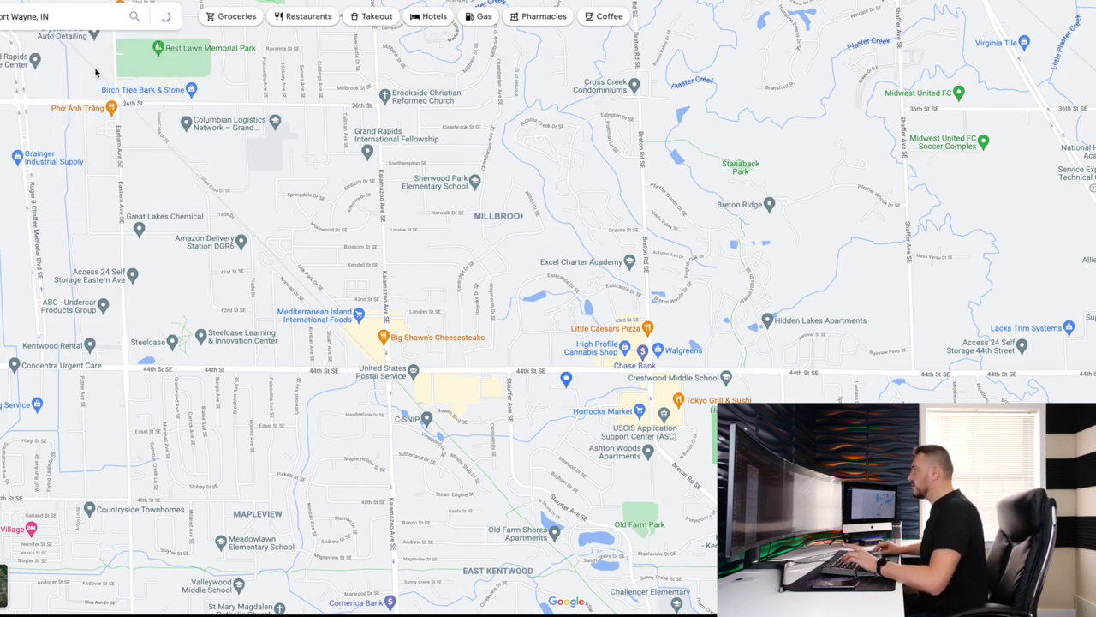
{"action": "left_click", "coordinate": [3, 206]}
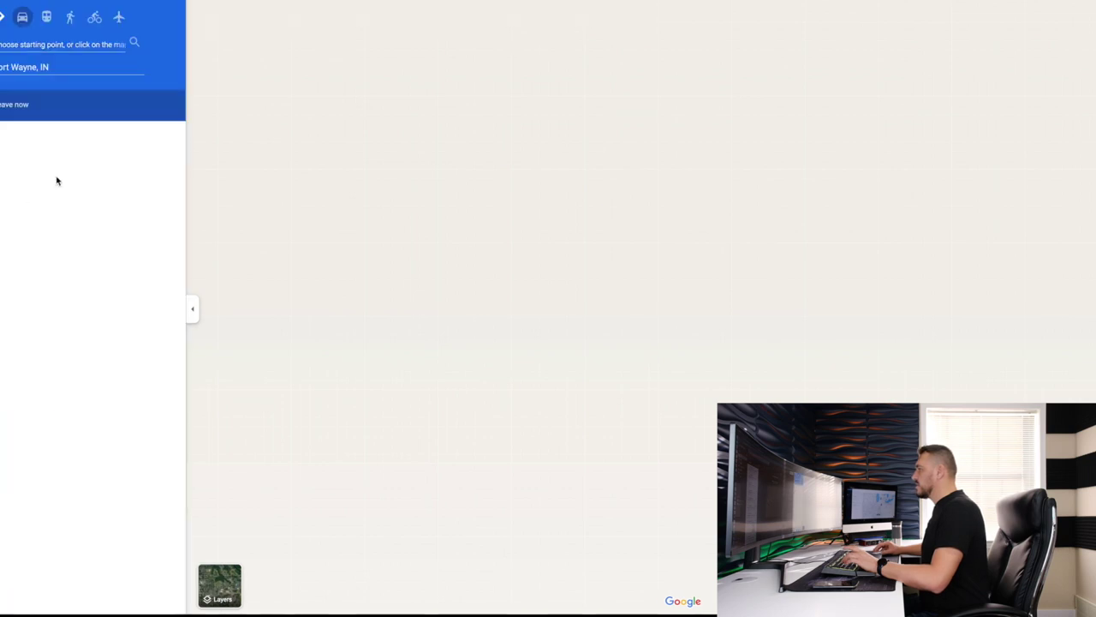
{"action": "left_click", "coordinate": [165, 54]}
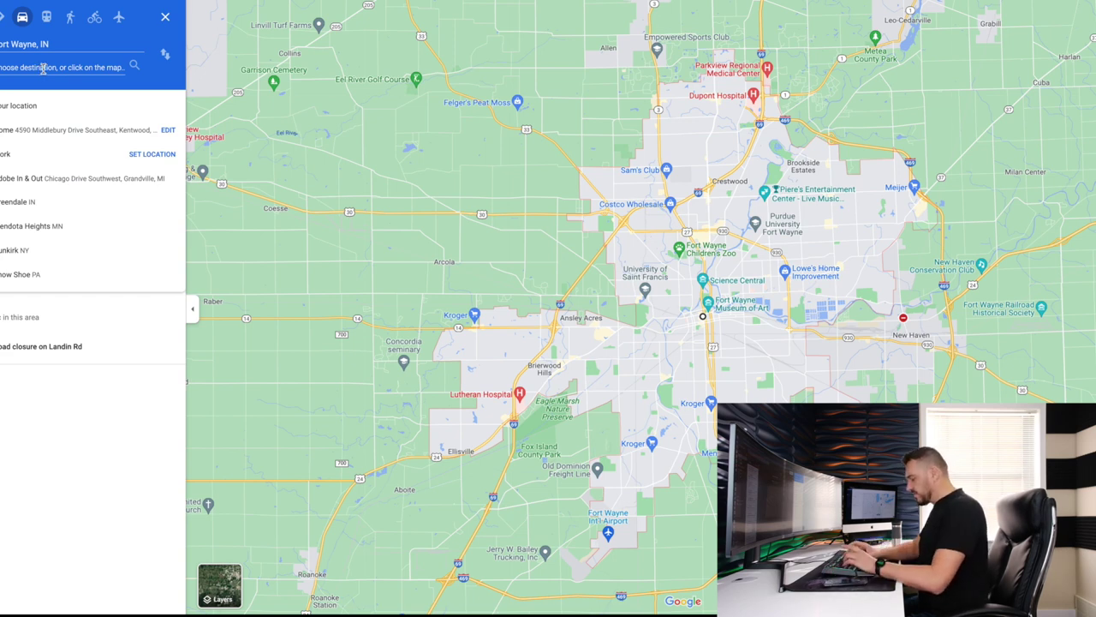
{"action": "type", "text": "Shippens"}
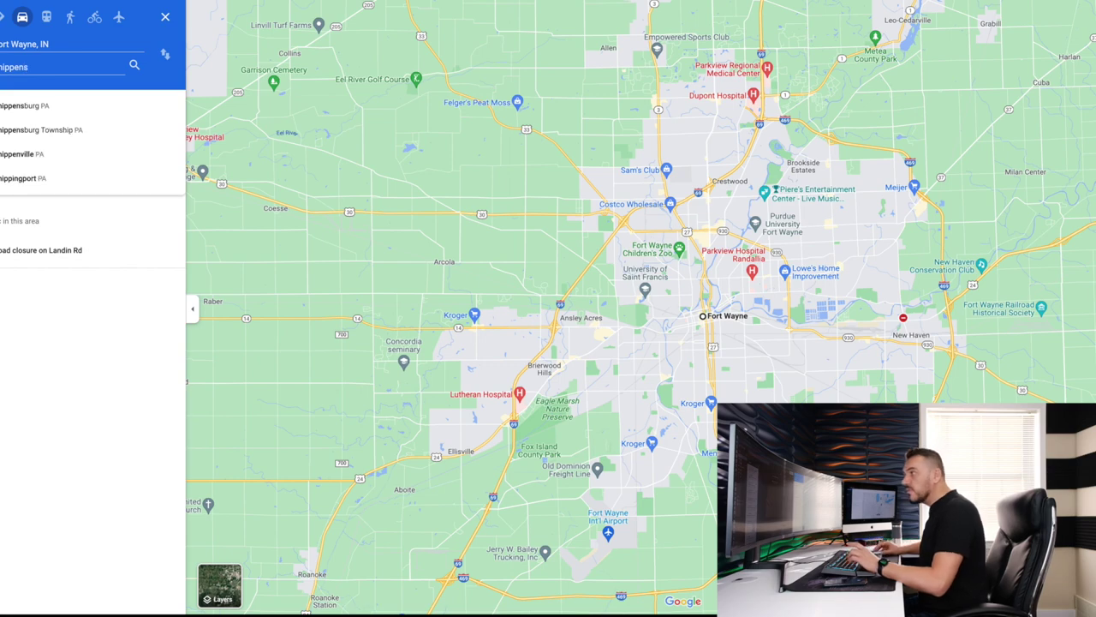
{"action": "left_click", "coordinate": [60, 105]}
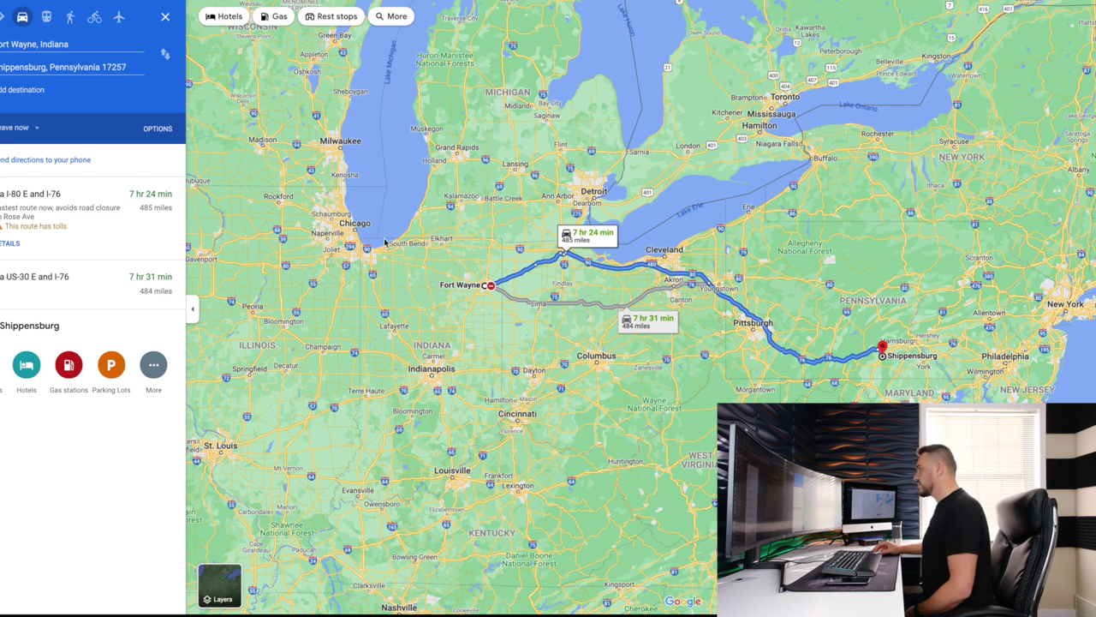
Examine the driving route from Fort Wayne to Shippensburg, including the final stretch near Newburg, for its roads and terrain.
{"action": "left_click_drag", "start_coordinate": [685, 379], "coordinate": [543, 354]}
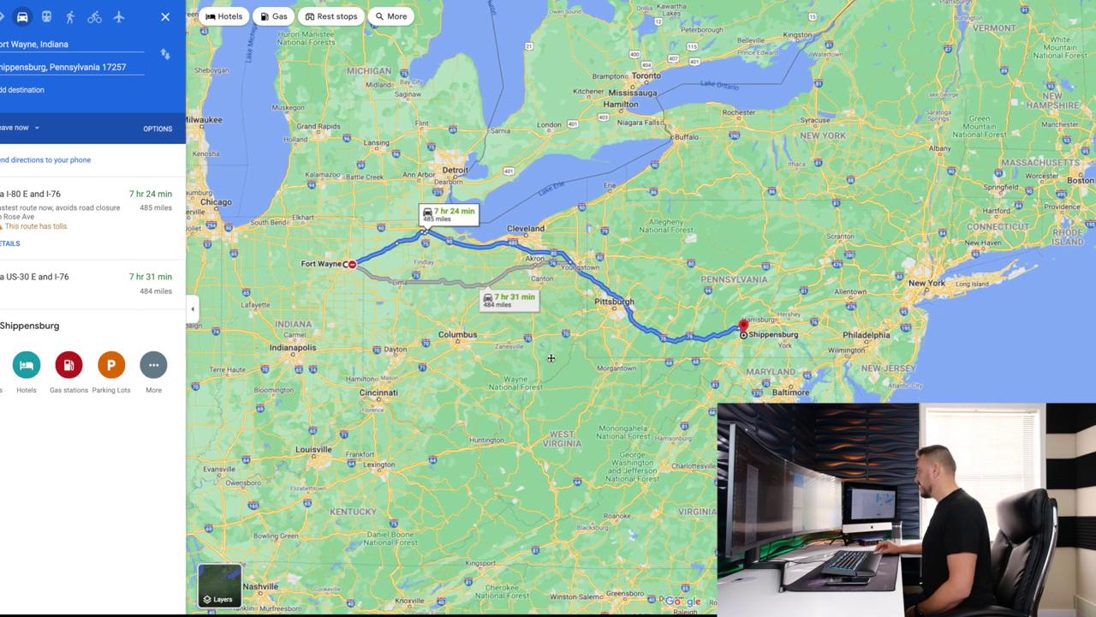
{"action": "scroll", "coordinate": [514, 256], "scroll_direction": "up", "scroll_amount": 2}
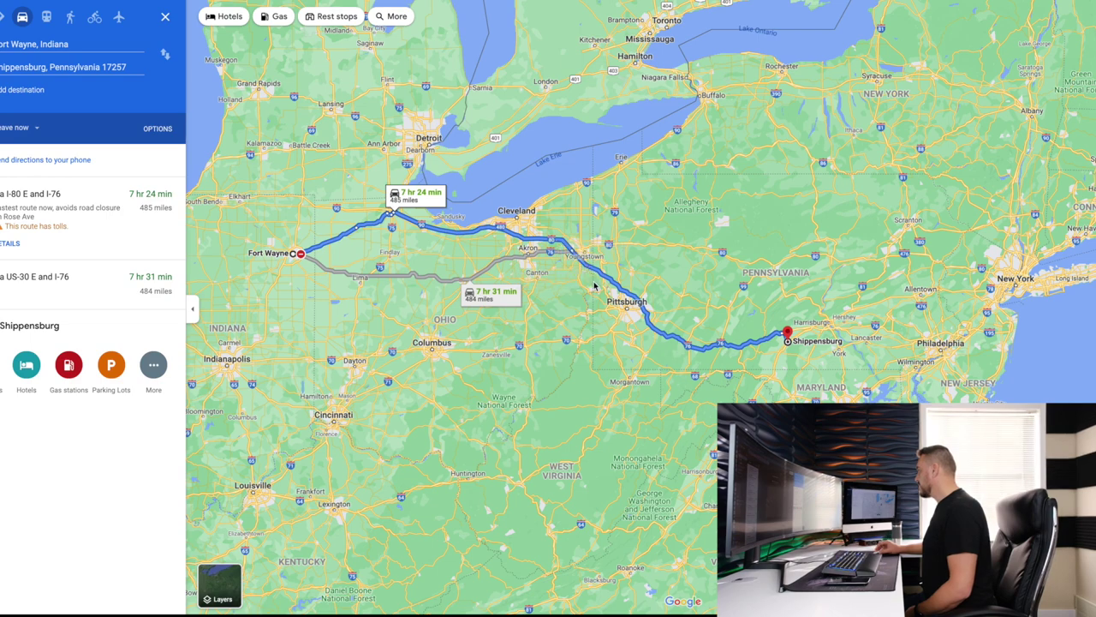
{"action": "scroll", "coordinate": [599, 288], "scroll_direction": "up", "scroll_amount": 2}
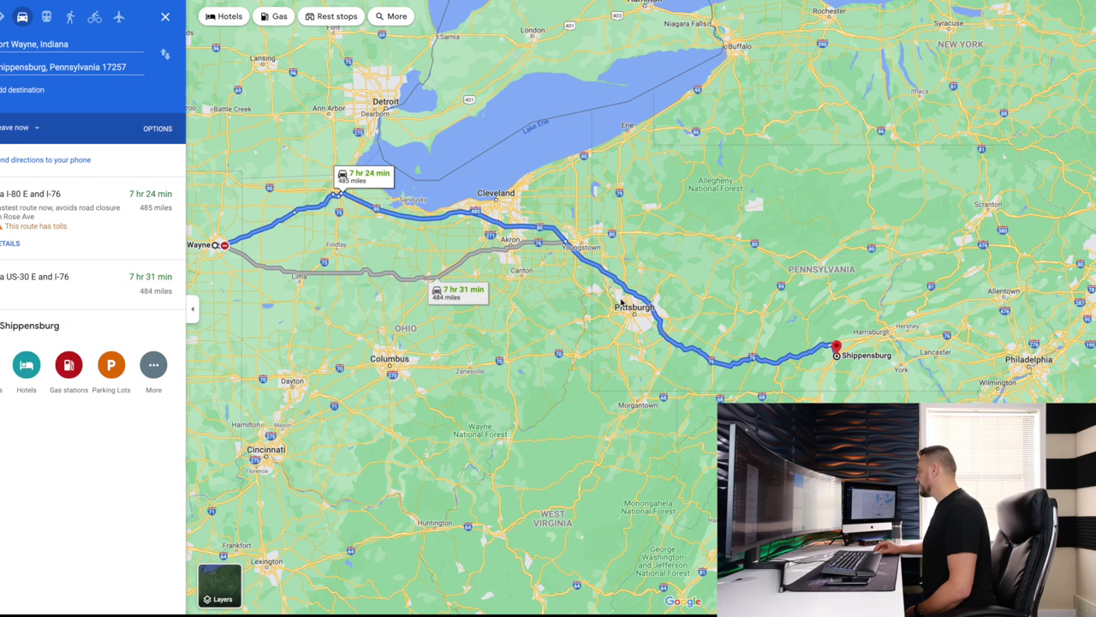
{"action": "scroll", "coordinate": [715, 361], "scroll_direction": "up", "scroll_amount": 2}
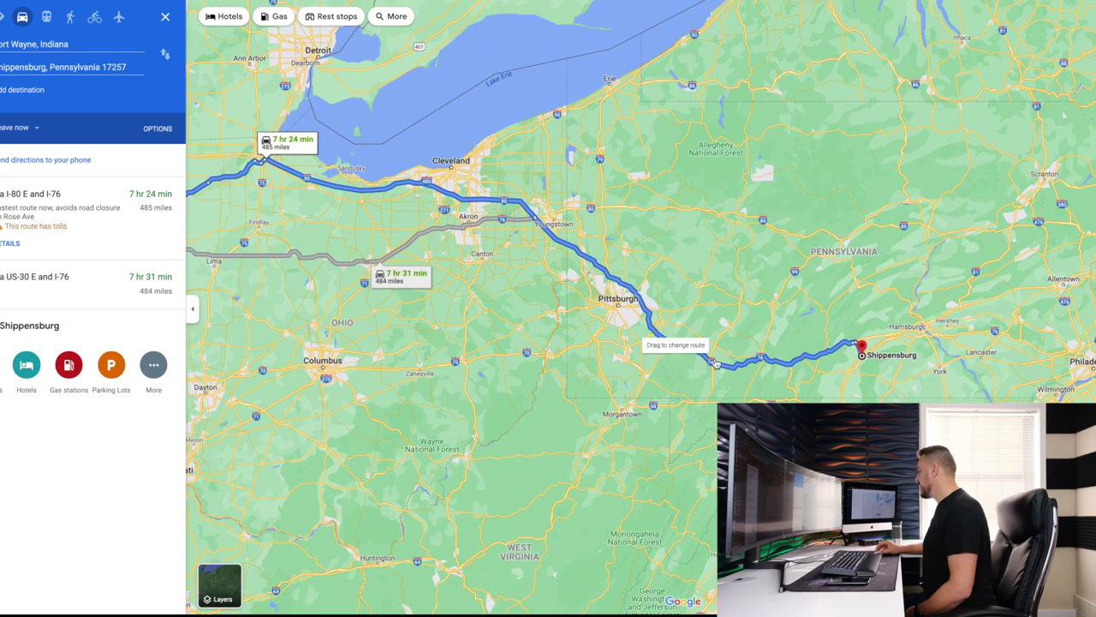
{"action": "scroll", "coordinate": [715, 362], "scroll_direction": "up", "scroll_amount": 1}
{"action": "left_click_drag", "start_coordinate": [765, 324], "coordinate": [699, 325]}
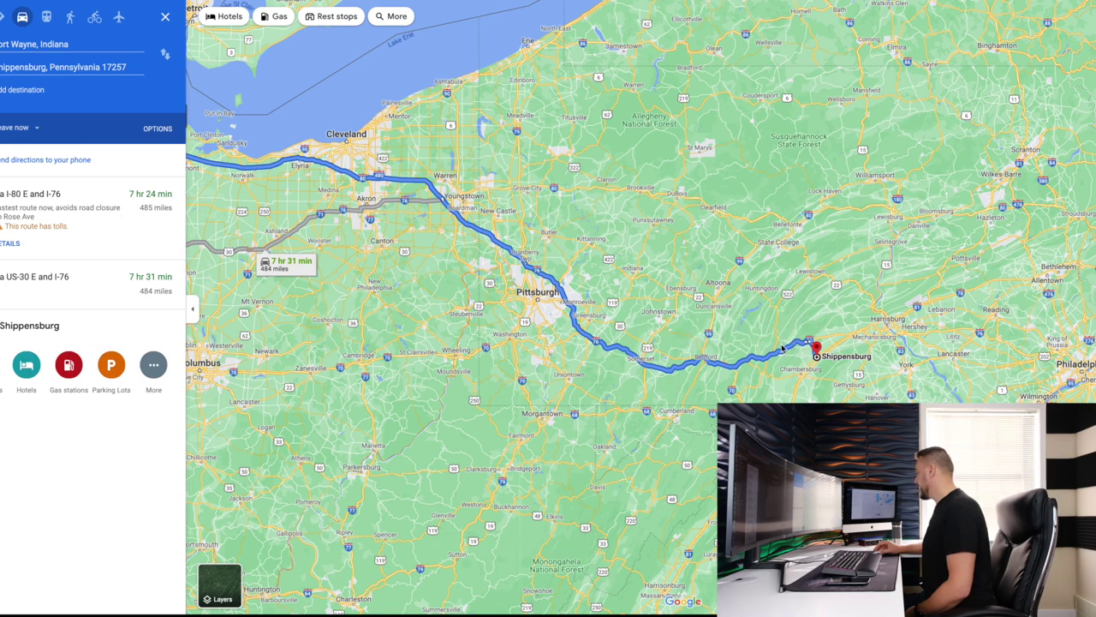
{"action": "scroll", "coordinate": [819, 350], "scroll_direction": "up", "scroll_amount": 5}
{"action": "scroll", "coordinate": [827, 358], "scroll_direction": "up", "scroll_amount": 4}
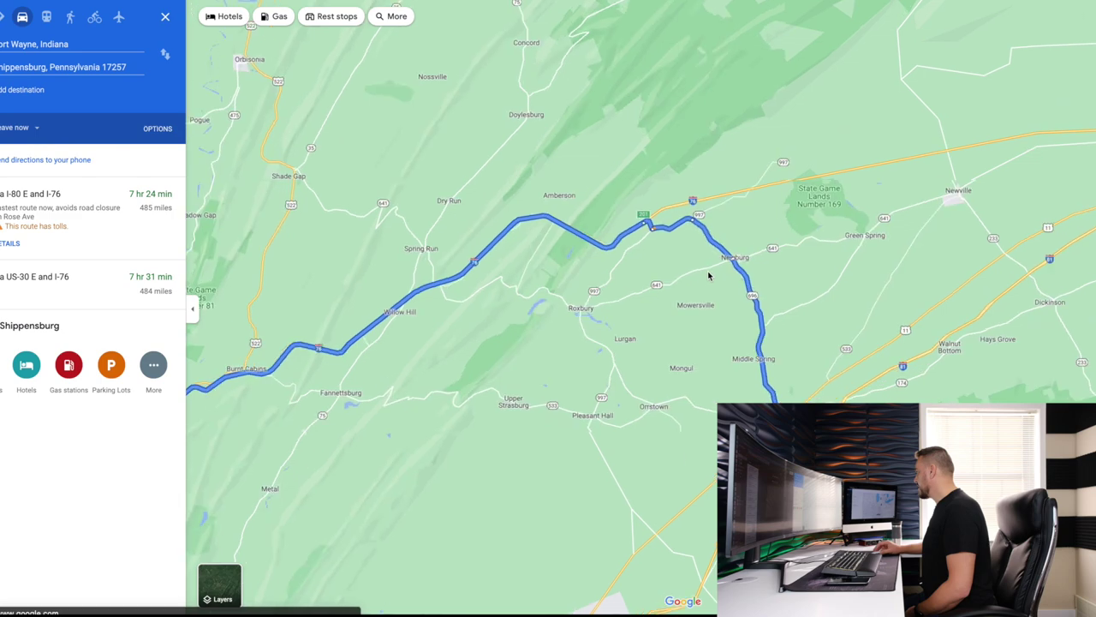
{"action": "scroll", "coordinate": [673, 243], "scroll_direction": "up", "scroll_amount": 2}
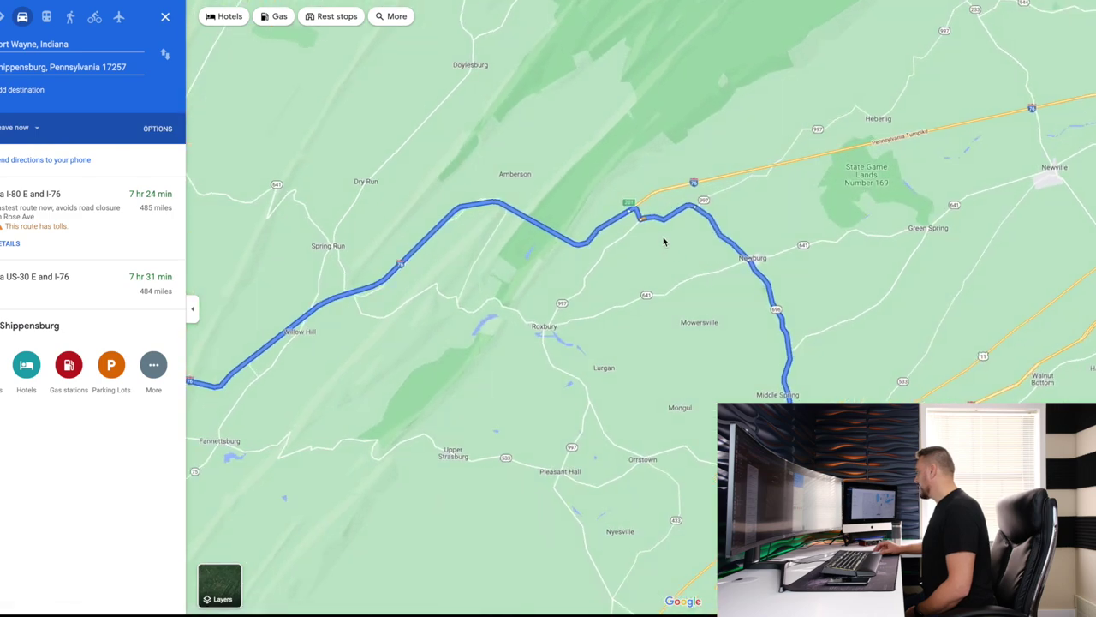
{"action": "scroll", "coordinate": [676, 245], "scroll_direction": "up", "scroll_amount": 1}
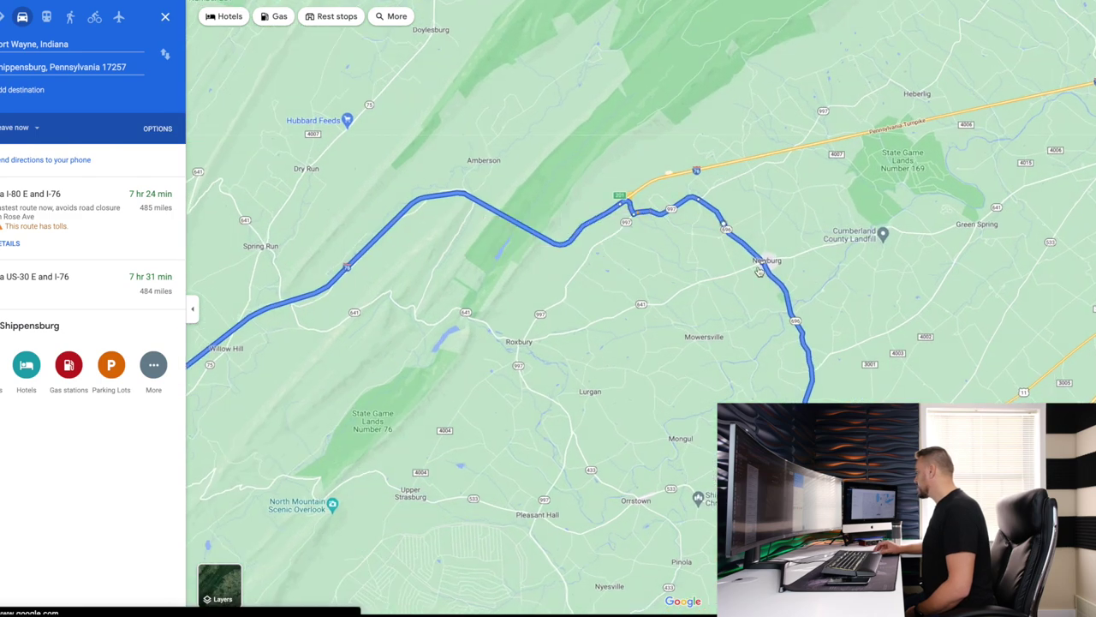
{"action": "left_click", "coordinate": [690, 342]}
{"action": "scroll", "coordinate": [691, 342], "scroll_direction": "down", "scroll_amount": 5}
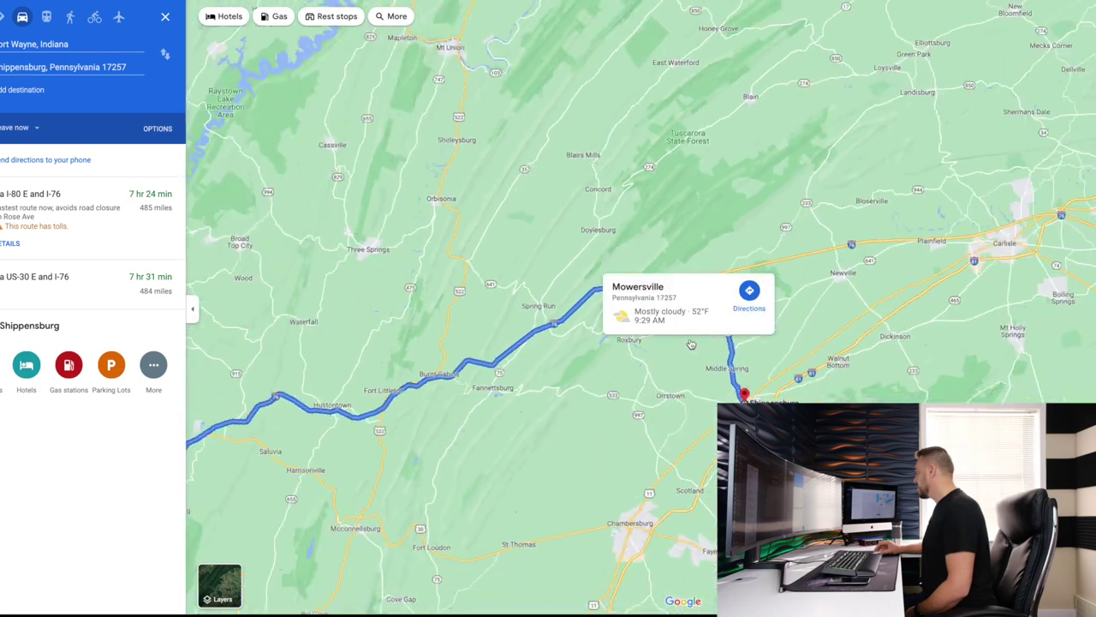
{"action": "scroll", "coordinate": [692, 340], "scroll_direction": "down", "scroll_amount": 2}
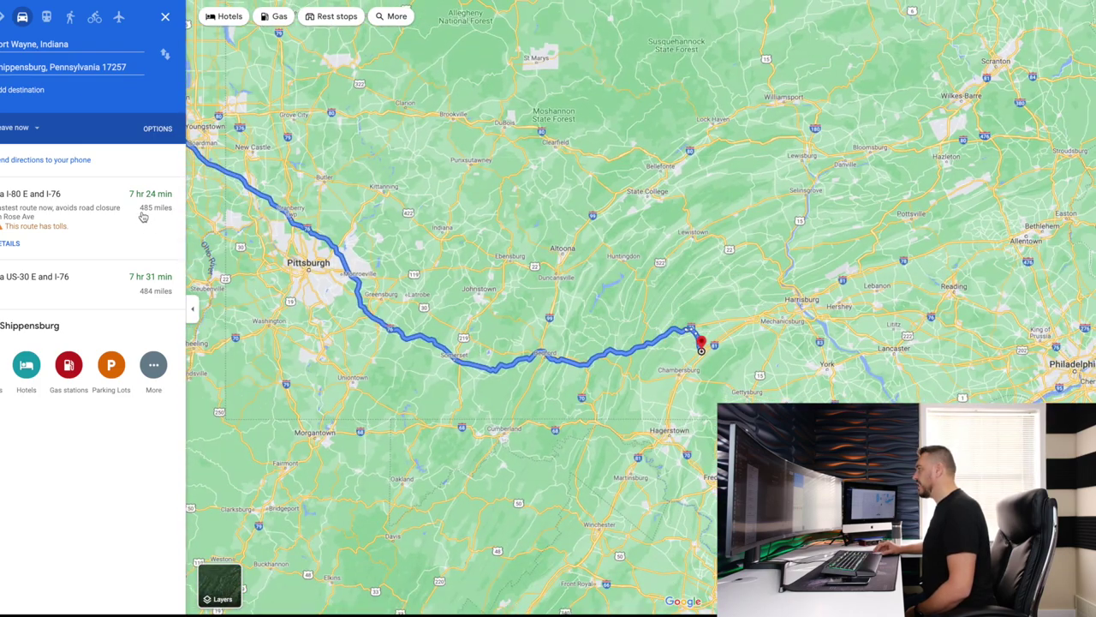
Reroute the Fort Wayne to Shippensburg directions through a point just north of Harrisburg, PA, so they follow US-30 E and I-80 E.
{"action": "left_click_drag", "start_coordinate": [368, 351], "coordinate": [616, 360]}
{"action": "scroll", "coordinate": [620, 361], "scroll_direction": "down", "scroll_amount": 1}
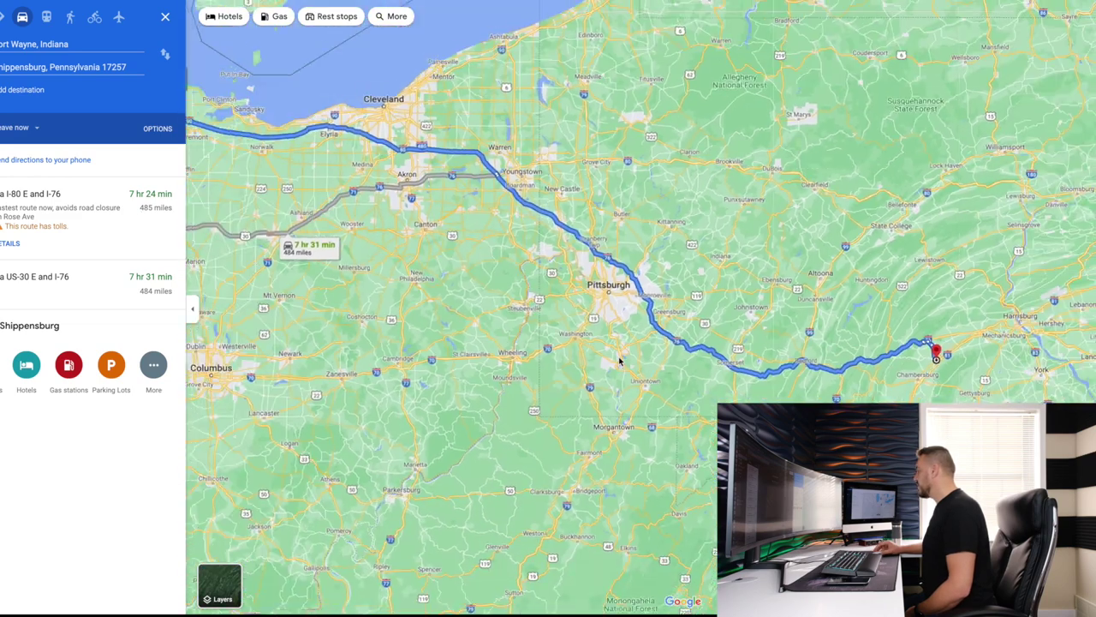
{"action": "scroll", "coordinate": [620, 362], "scroll_direction": "down", "scroll_amount": 1}
{"action": "left_click_drag", "start_coordinate": [843, 311], "coordinate": [944, 309]}
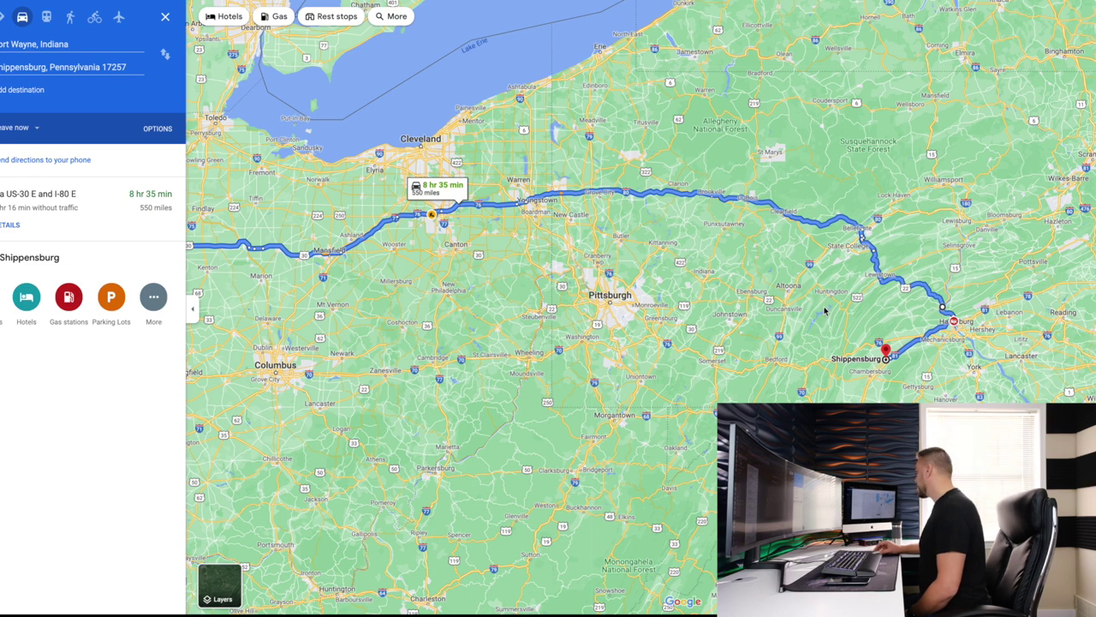
{"action": "scroll", "coordinate": [818, 337], "scroll_direction": "up", "scroll_amount": 1}
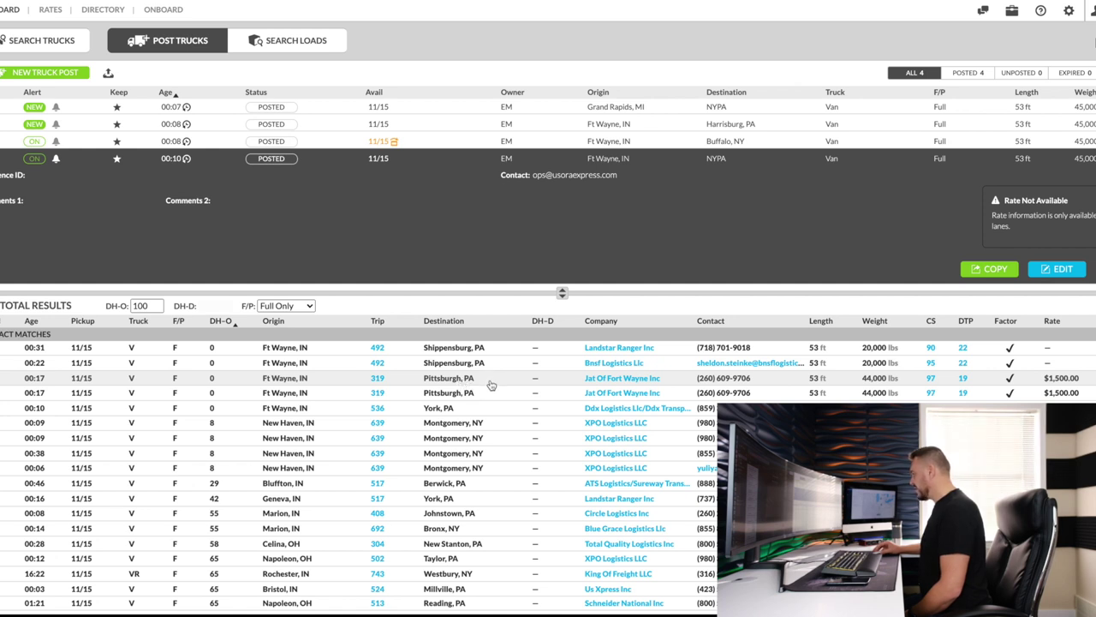
Open the details of the Ft Wayne, IN to Pittsburgh, PA load and examine the roads around Pittsburgh in Google Maps.
{"action": "left_click", "coordinate": [485, 383]}
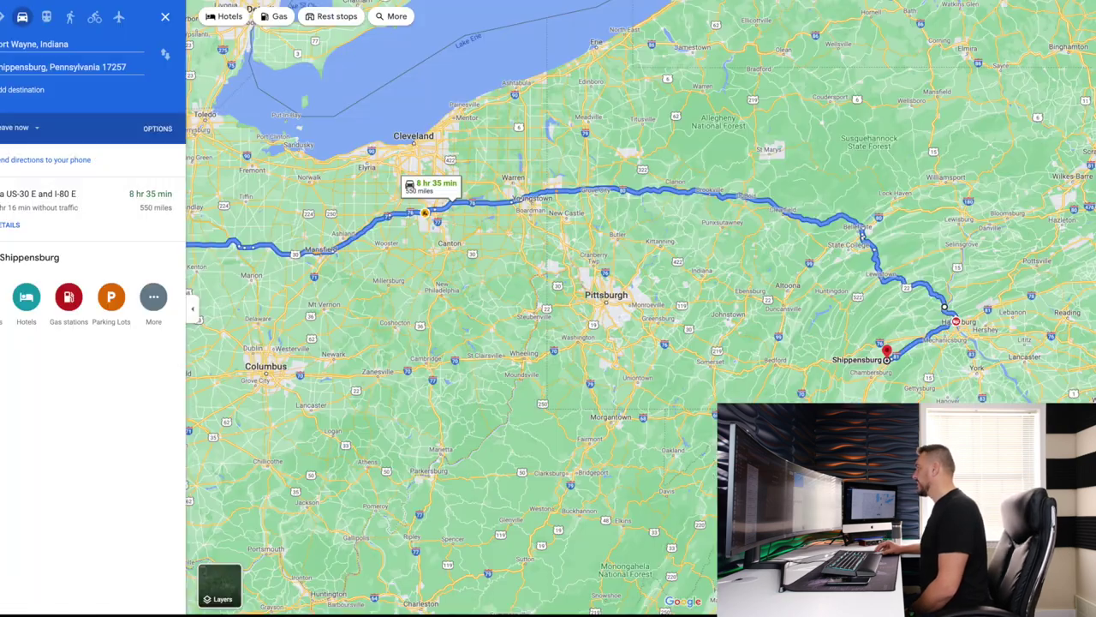
{"action": "scroll", "coordinate": [647, 300], "scroll_direction": "up", "scroll_amount": 3}
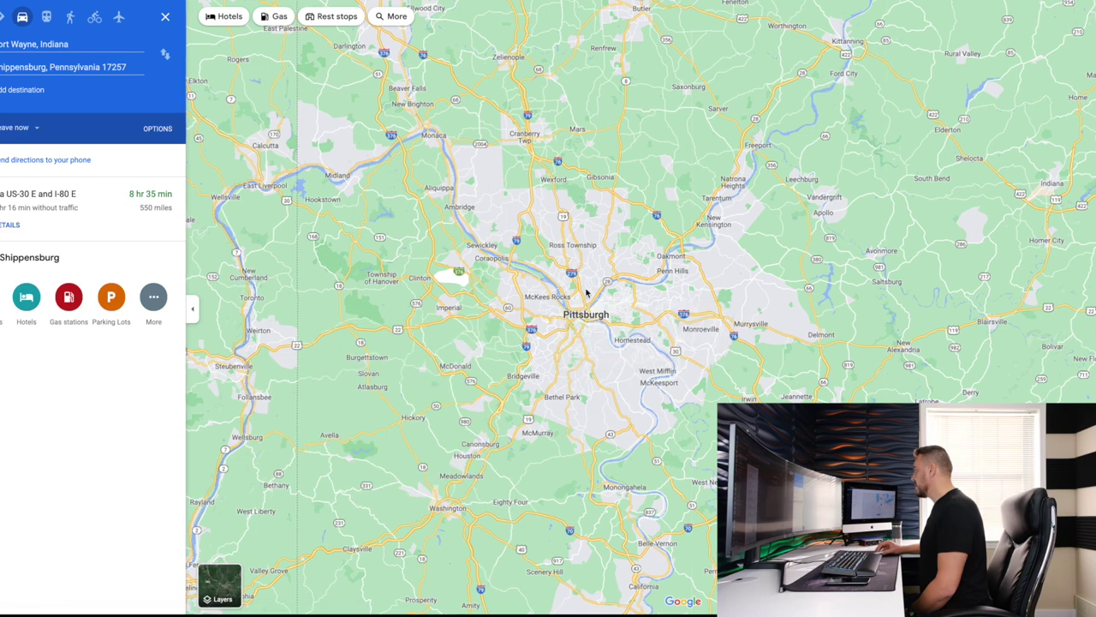
{"action": "scroll", "coordinate": [588, 317], "scroll_direction": "up", "scroll_amount": 1}
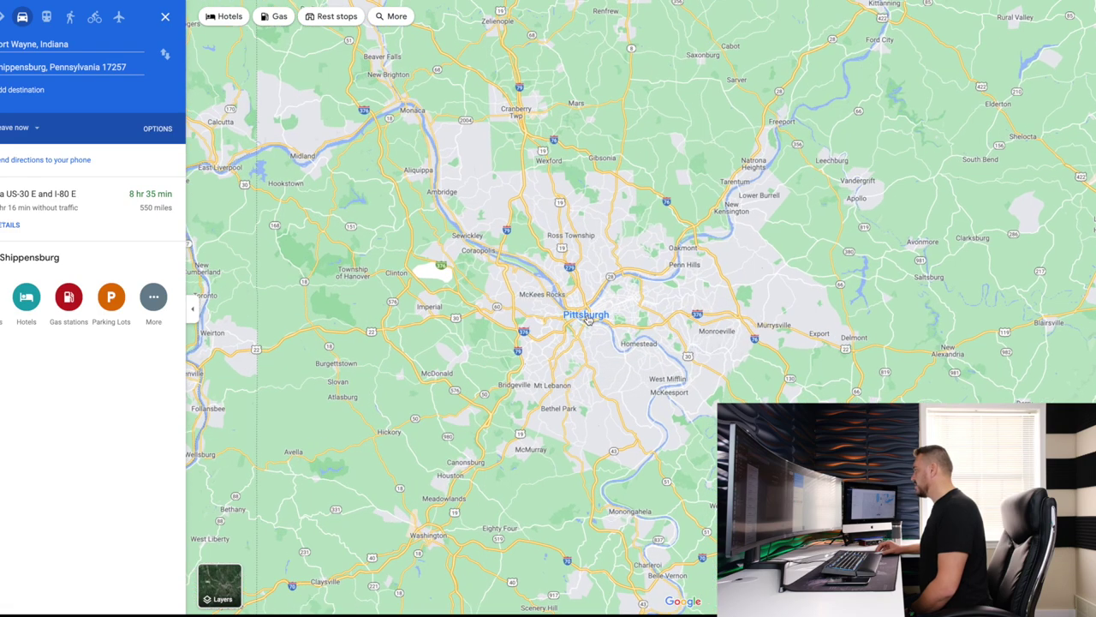
{"action": "scroll", "coordinate": [587, 319], "scroll_direction": "up", "scroll_amount": 2}
{"action": "scroll", "coordinate": [588, 326], "scroll_direction": "down", "scroll_amount": 1}
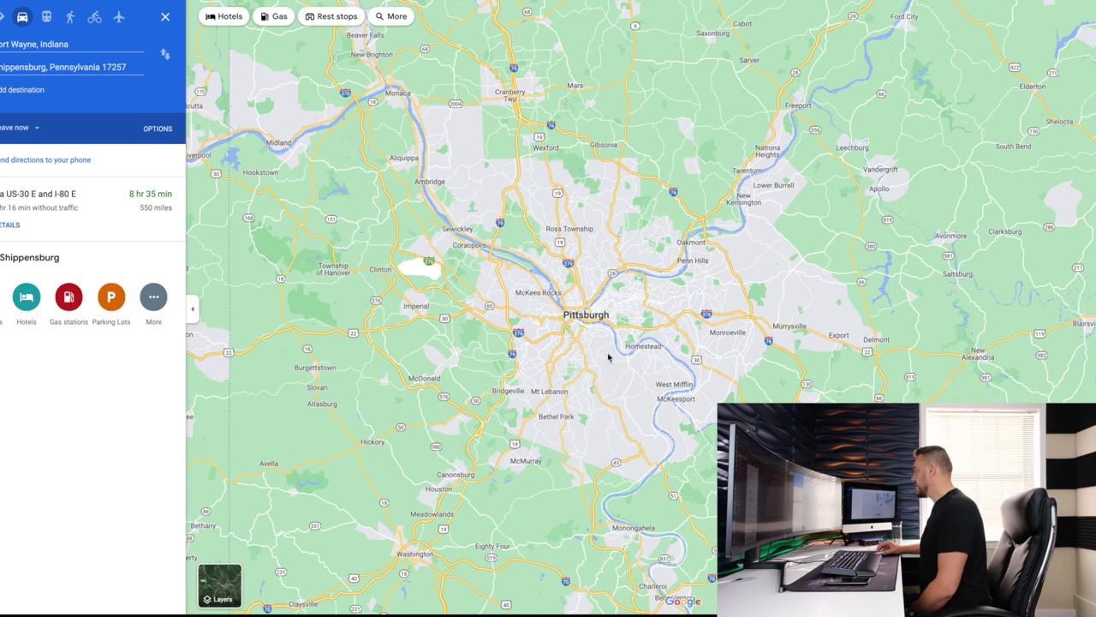
{"action": "scroll", "coordinate": [608, 357], "scroll_direction": "up", "scroll_amount": 2}
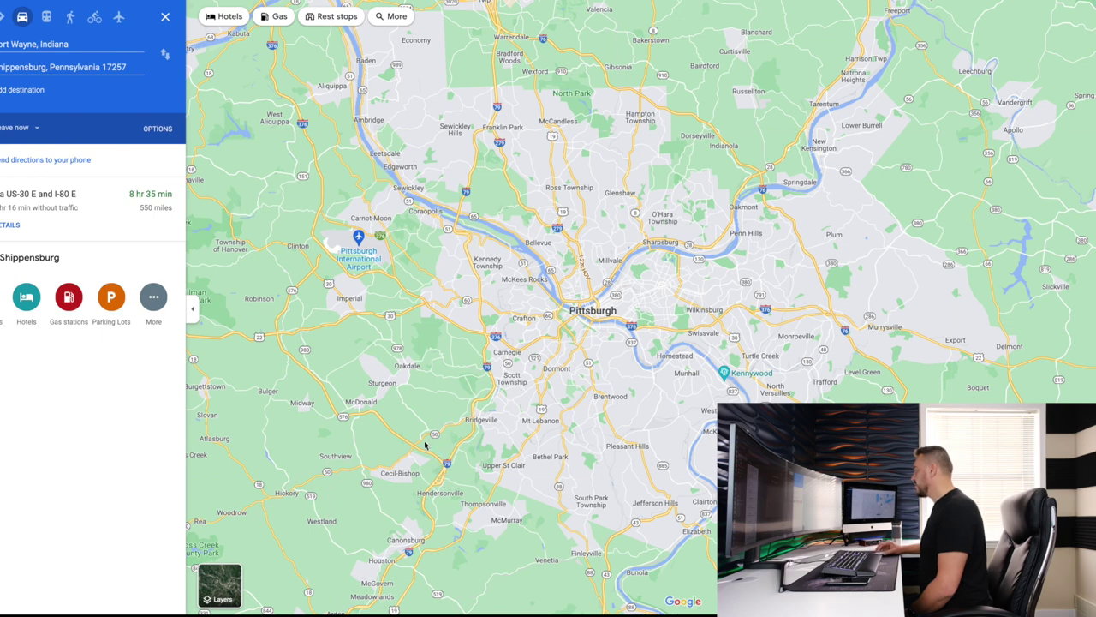
{"action": "scroll", "coordinate": [423, 312], "scroll_direction": "up", "scroll_amount": 3}
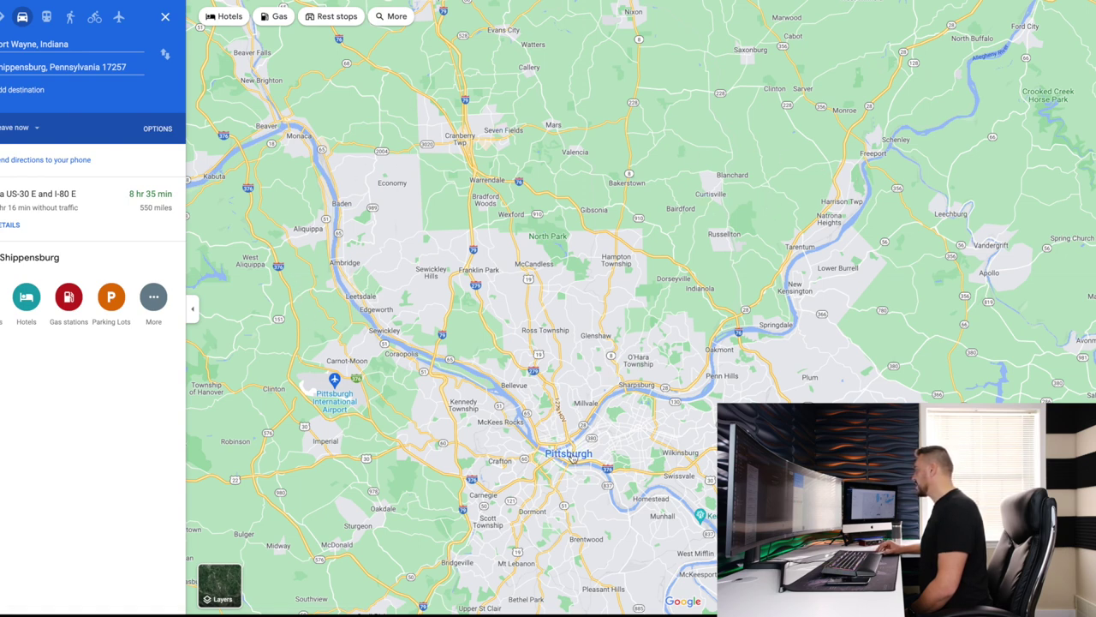
{"action": "scroll", "coordinate": [632, 388], "scroll_direction": "down", "scroll_amount": 5}
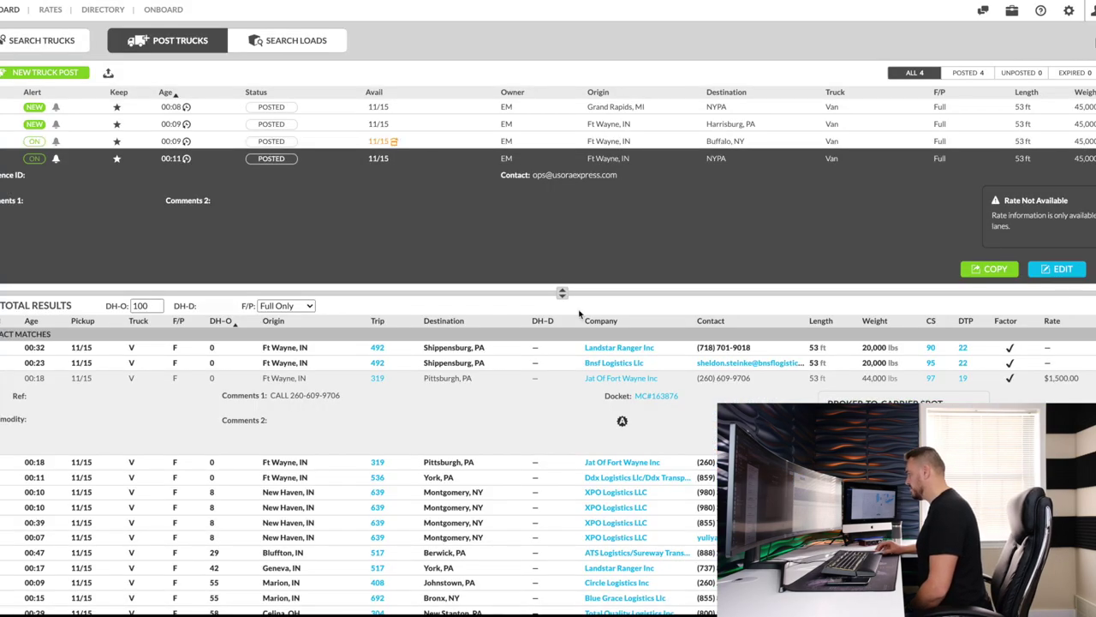
In DAT, look through the nearer load matches for the NYPA post and open the Napoleon, OH to Taylor, PA load.
{"action": "scroll", "coordinate": [524, 443], "scroll_direction": "down", "scroll_amount": 1}
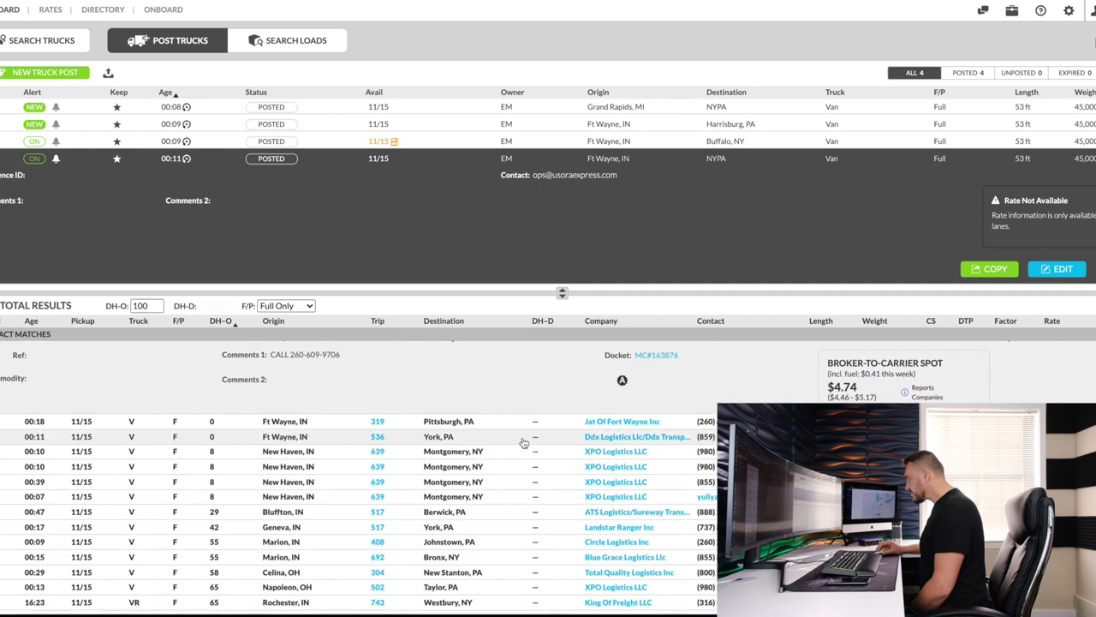
{"action": "scroll", "coordinate": [497, 497], "scroll_direction": "down", "scroll_amount": 1}
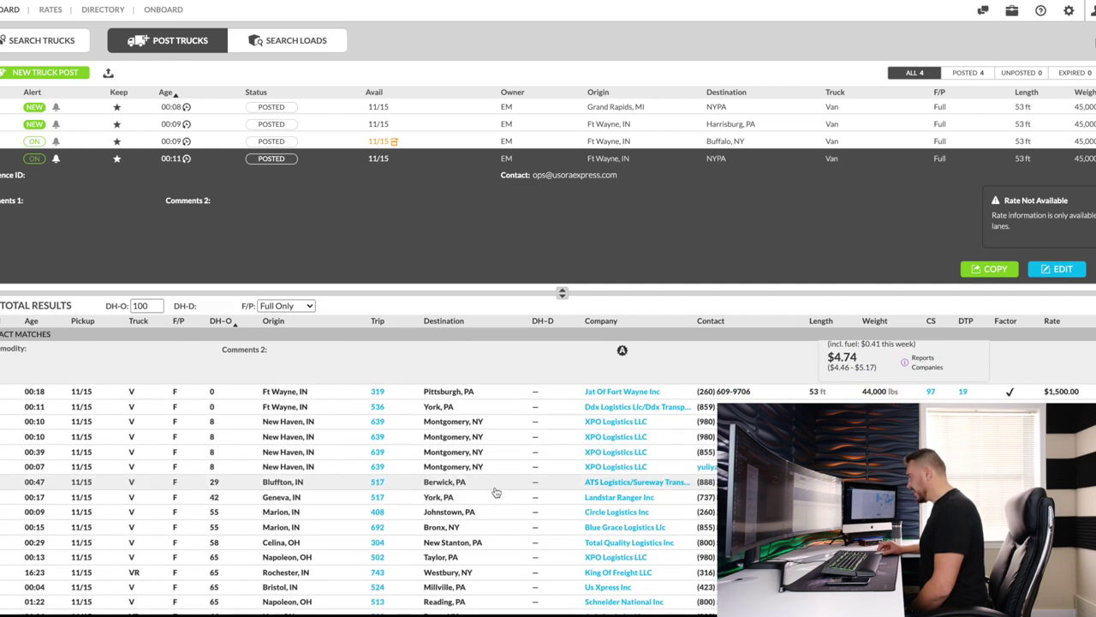
{"action": "scroll", "coordinate": [496, 492], "scroll_direction": "down", "scroll_amount": 1}
{"action": "scroll", "coordinate": [496, 492], "scroll_direction": "down", "scroll_amount": 1}
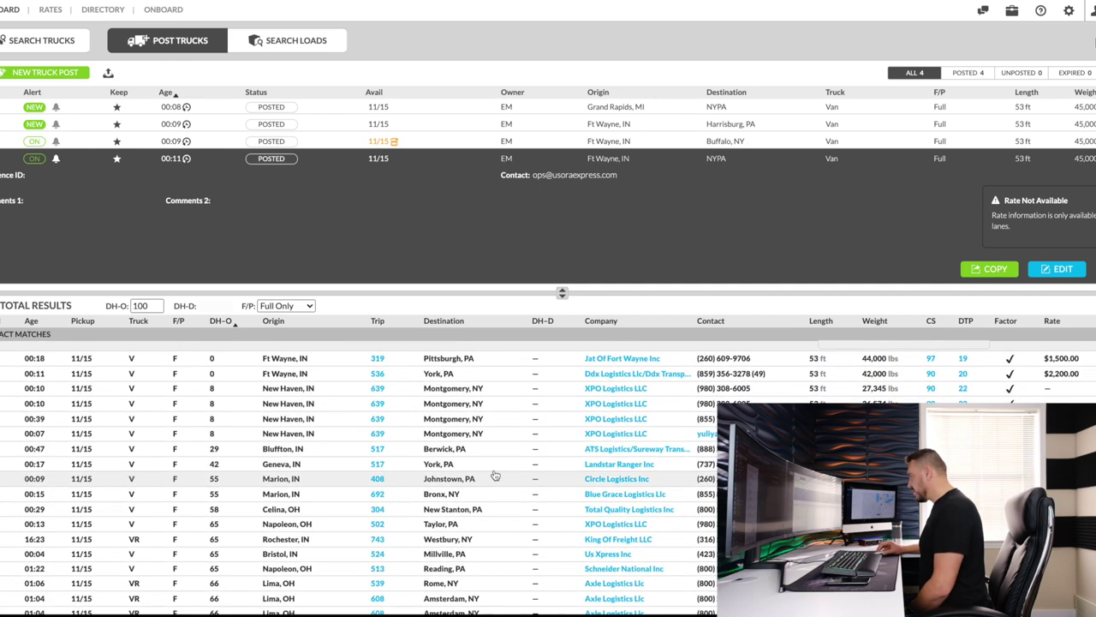
{"action": "scroll", "coordinate": [494, 467], "scroll_direction": "down", "scroll_amount": 1}
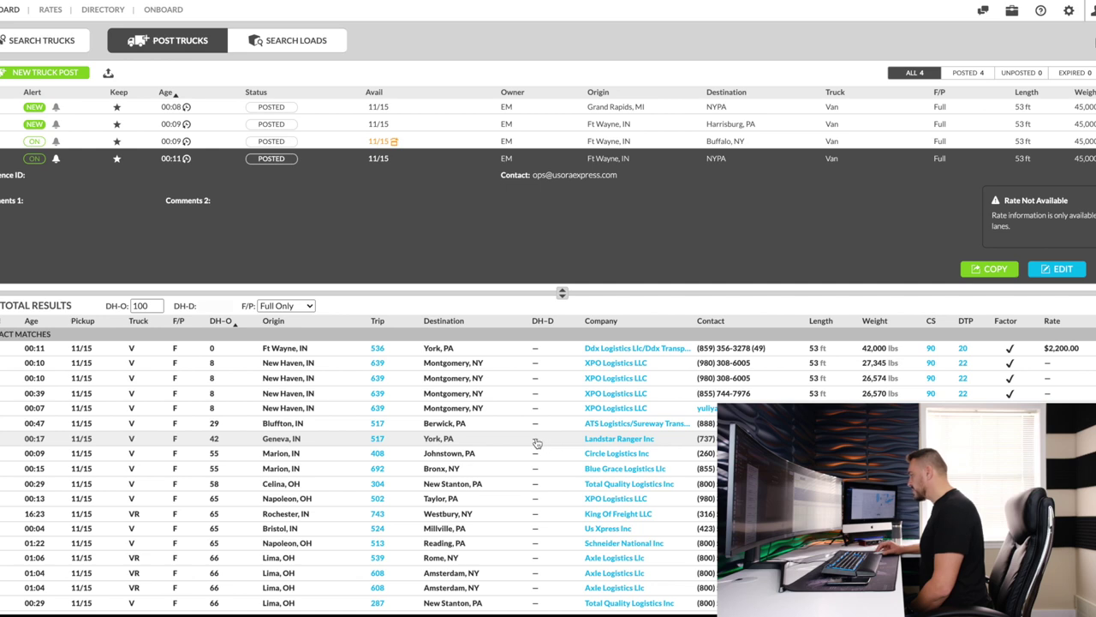
{"action": "scroll", "coordinate": [537, 443], "scroll_direction": "down", "scroll_amount": 2}
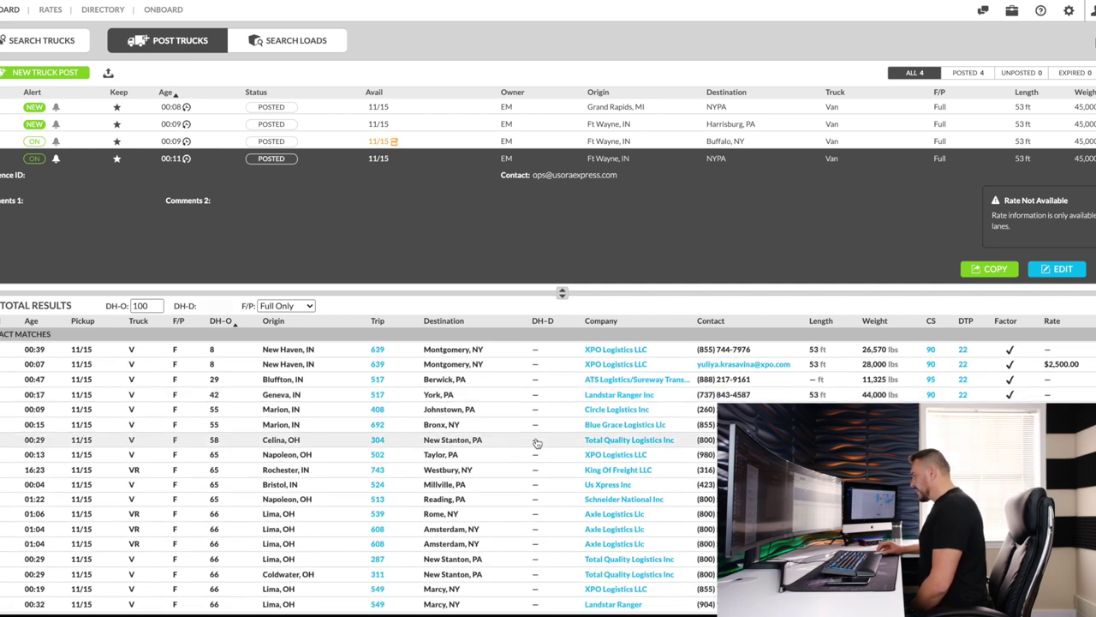
{"action": "scroll", "coordinate": [537, 443], "scroll_direction": "down", "scroll_amount": 3}
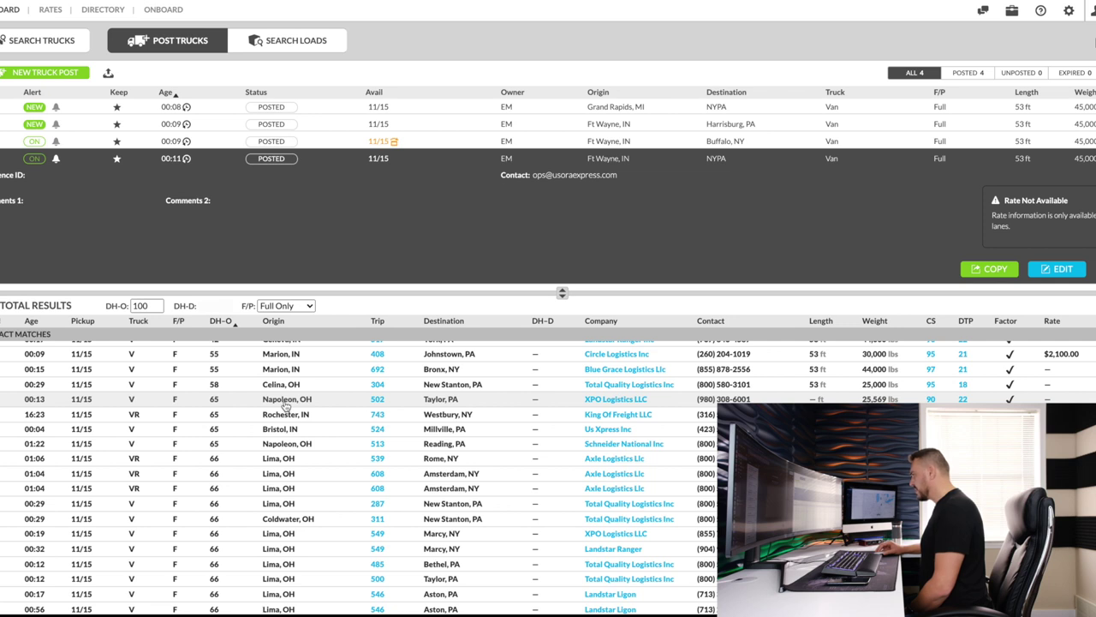
{"action": "left_click", "coordinate": [327, 403]}
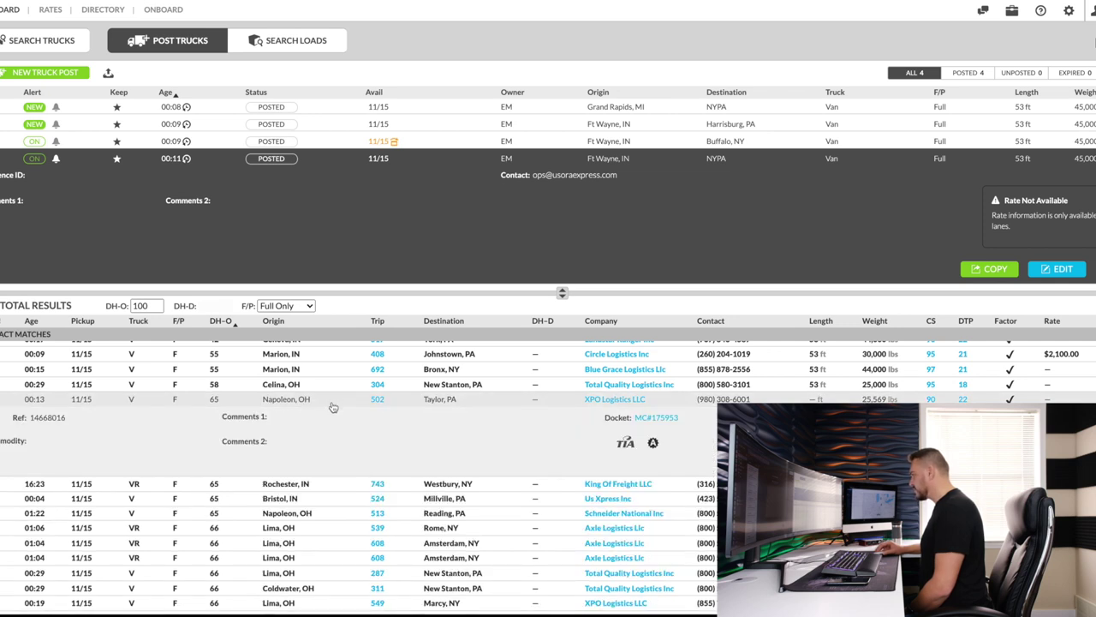
Look through the remaining load matches with longer origin deadheads, from Lima and Archbold, OH onward.
{"action": "scroll", "coordinate": [352, 407], "scroll_direction": "down", "scroll_amount": 4}
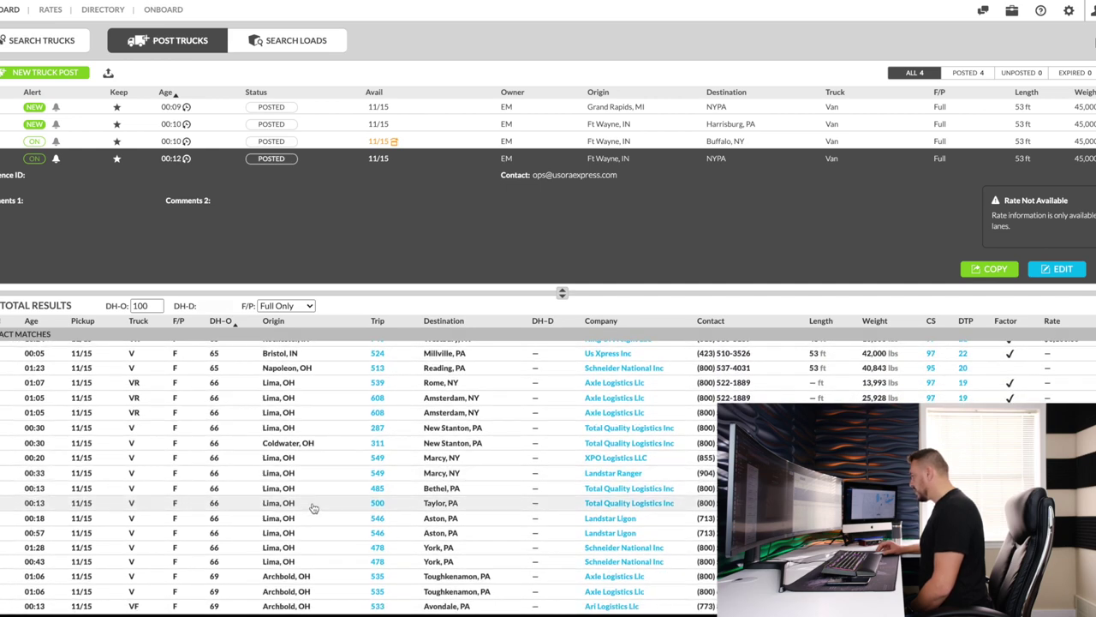
{"action": "scroll", "coordinate": [314, 507], "scroll_direction": "down", "scroll_amount": 1}
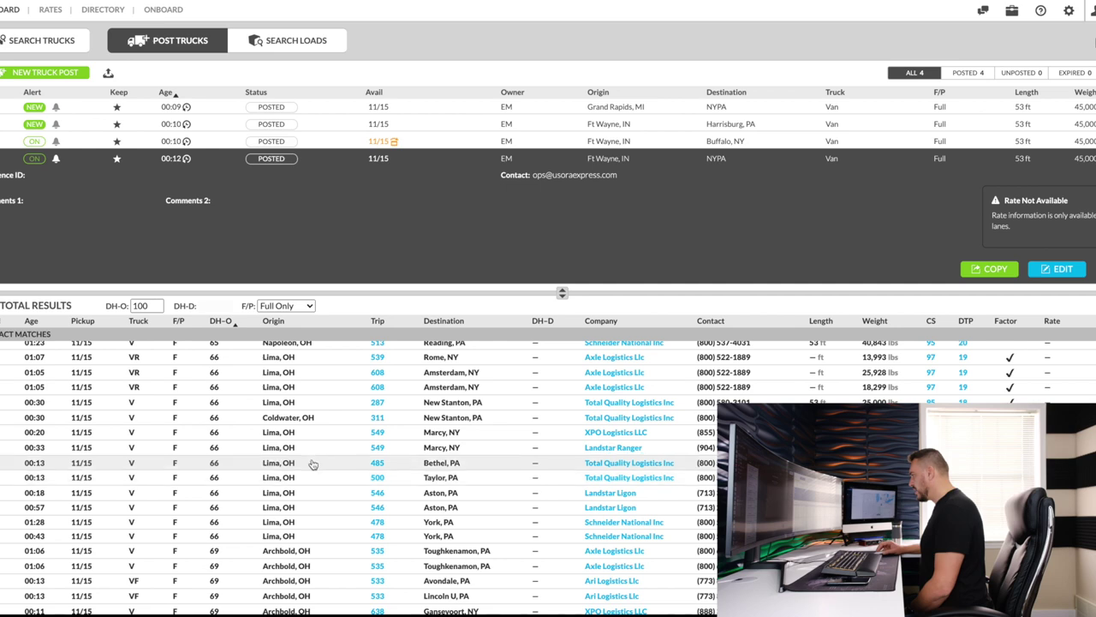
{"action": "scroll", "coordinate": [300, 502], "scroll_direction": "down", "scroll_amount": 2}
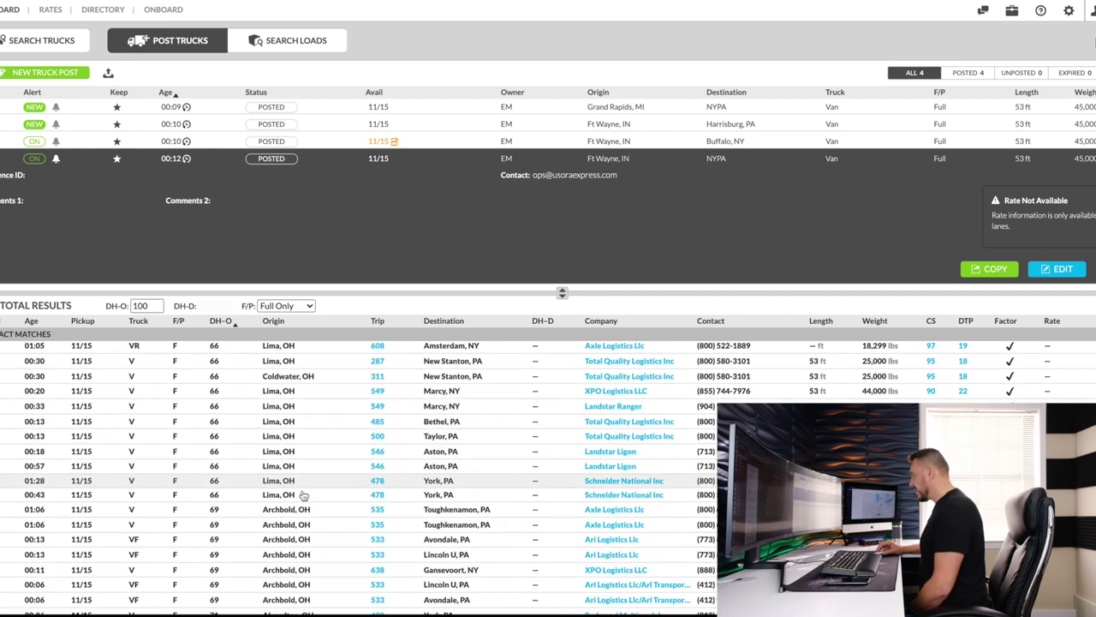
{"action": "scroll", "coordinate": [321, 460], "scroll_direction": "down", "scroll_amount": 1}
{"action": "scroll", "coordinate": [432, 462], "scroll_direction": "down", "scroll_amount": 6}
{"action": "scroll", "coordinate": [426, 485], "scroll_direction": "down", "scroll_amount": 8}
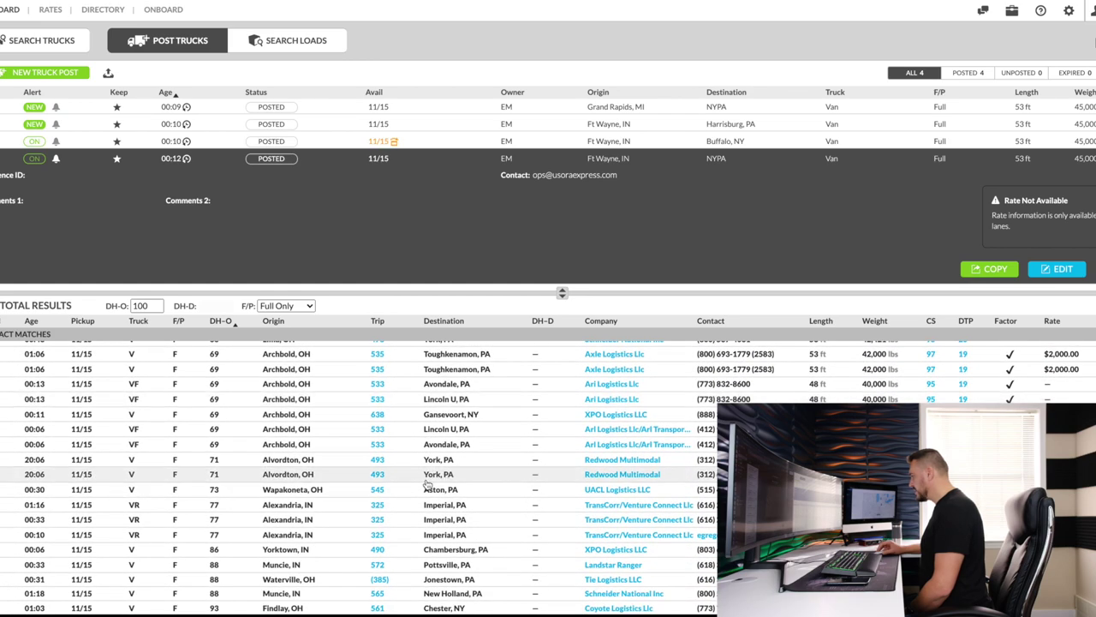
{"action": "left_click", "coordinate": [422, 489]}
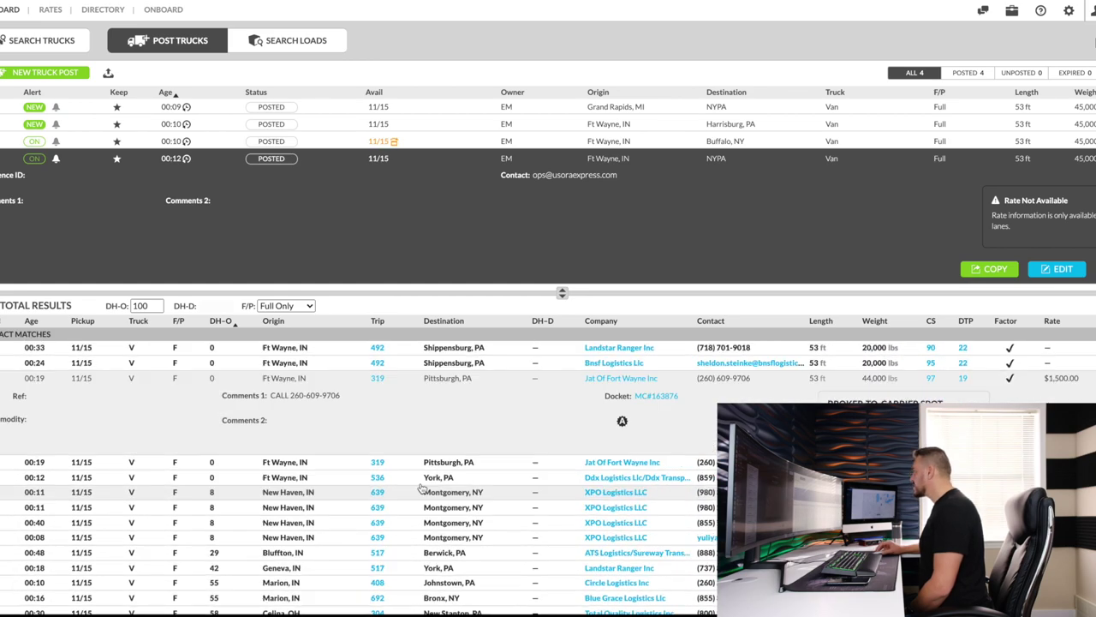
View the load matches for the Ft Wayne, IN to Buffalo, NY post and open the Sturgis, MI to Tonawanda, NY load.
{"action": "left_click", "coordinate": [649, 144]}
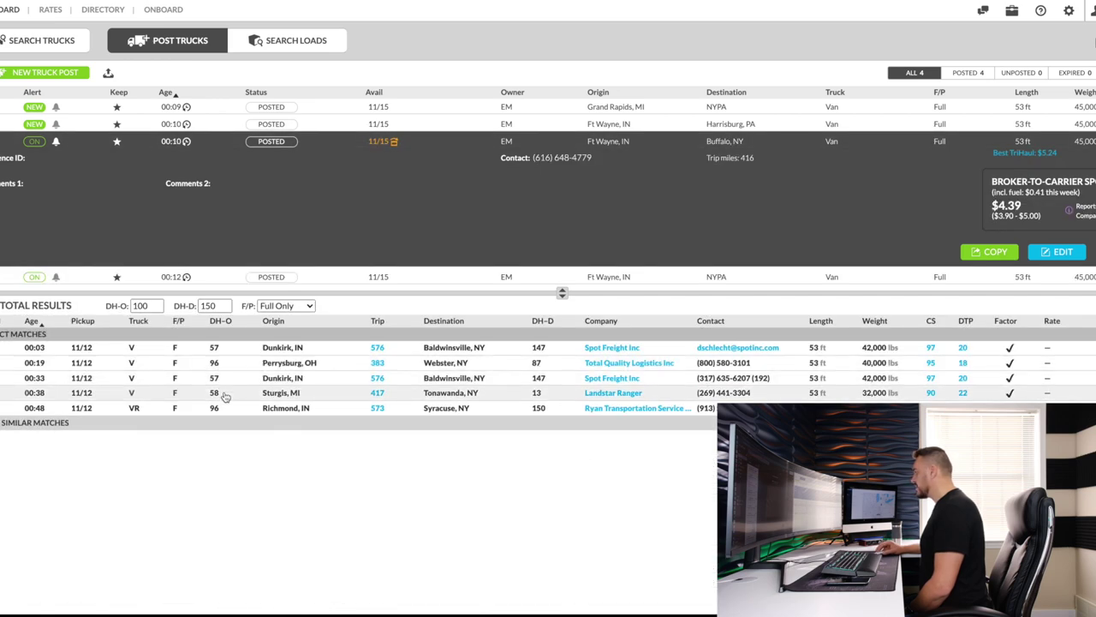
{"action": "left_click", "coordinate": [227, 394]}
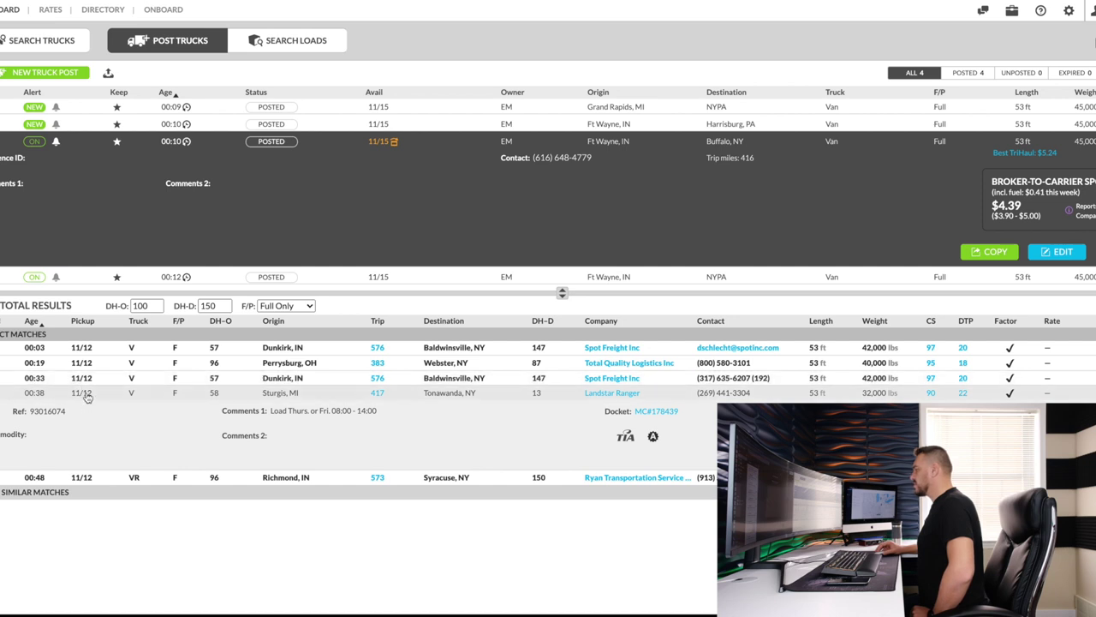
{"action": "mouse_move", "coordinate": [377, 150]}
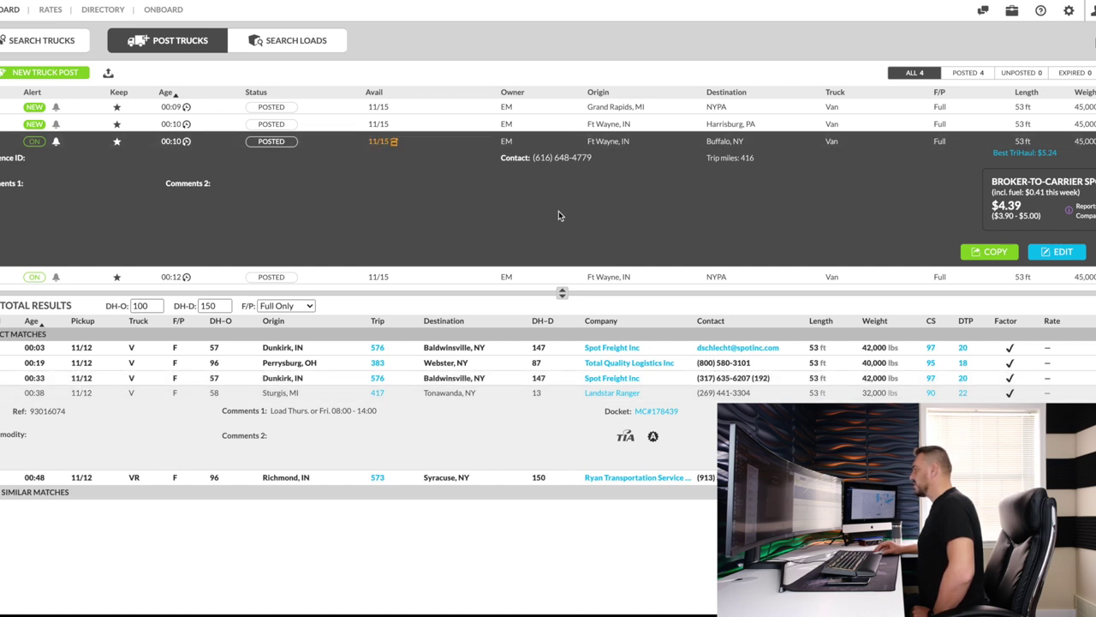
Delete the Ft Wayne, IN to Buffalo, NY truck post.
{"action": "left_click", "coordinate": [538, 276]}
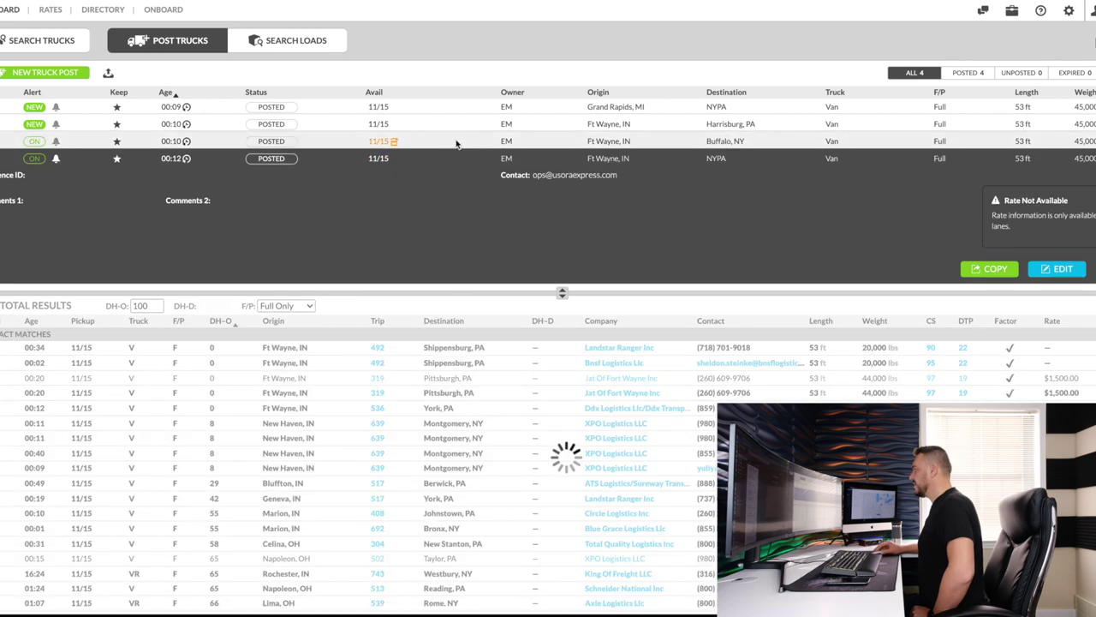
{"action": "left_click", "coordinate": [533, 143]}
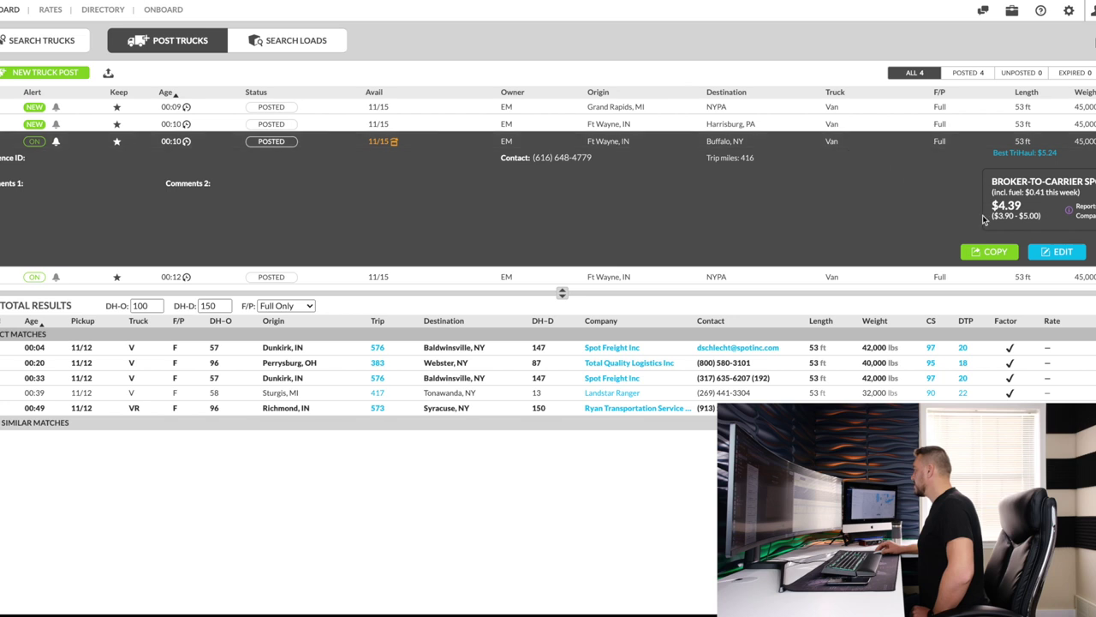
{"action": "key", "text": "Delete"}
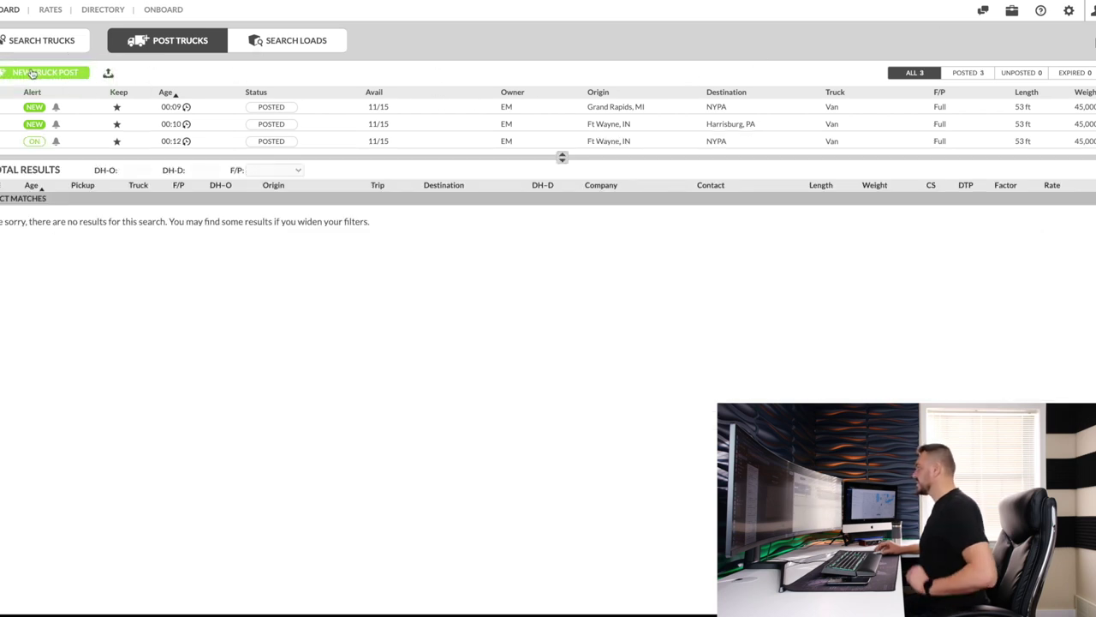
Start a new truck post available 11/15 with Ft Wayne, IN as its origin.
{"action": "left_click", "coordinate": [48, 72]}
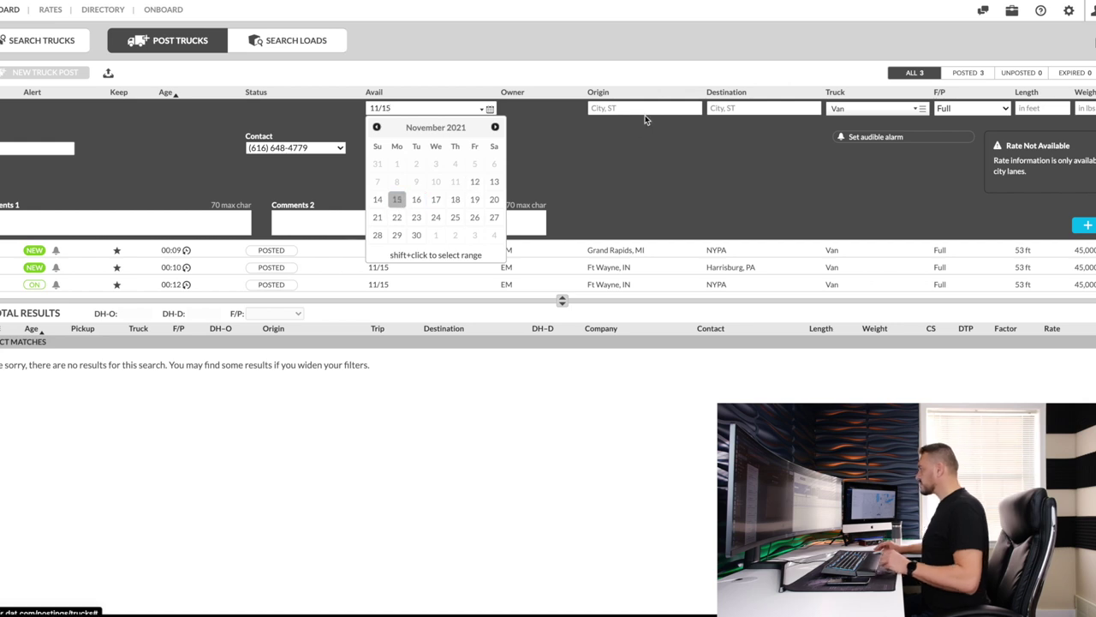
{"action": "left_click", "coordinate": [397, 200]}
{"action": "left_click", "coordinate": [644, 109]}
{"action": "type", "text": "ft"}
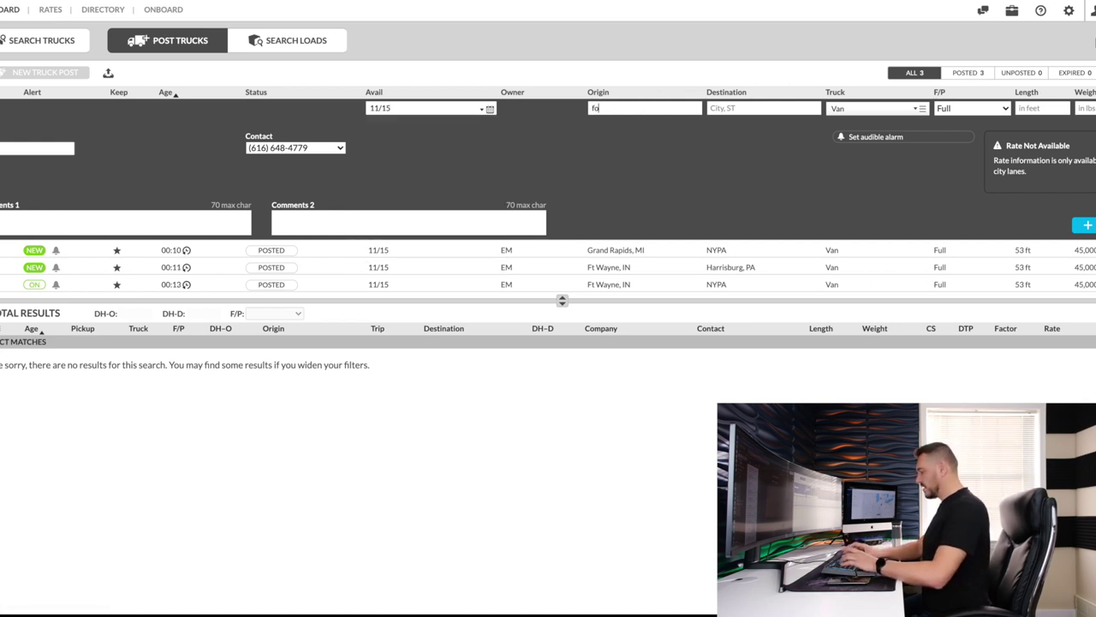
{"action": "type", "text": " wa"}
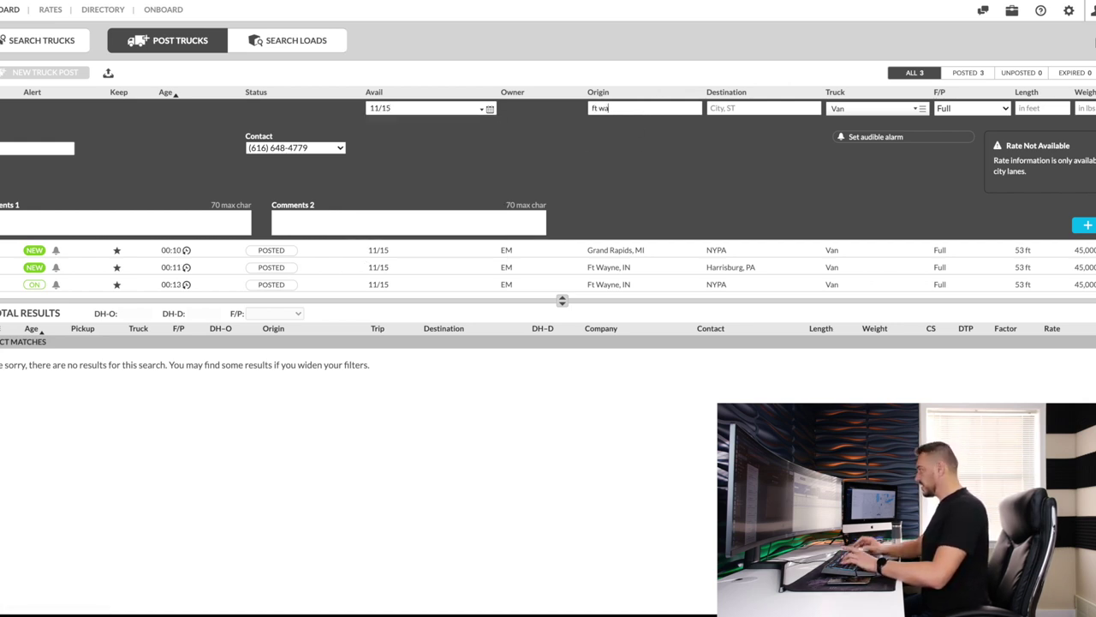
{"action": "type", "text": "yne"}
{"action": "left_click", "coordinate": [651, 123]}
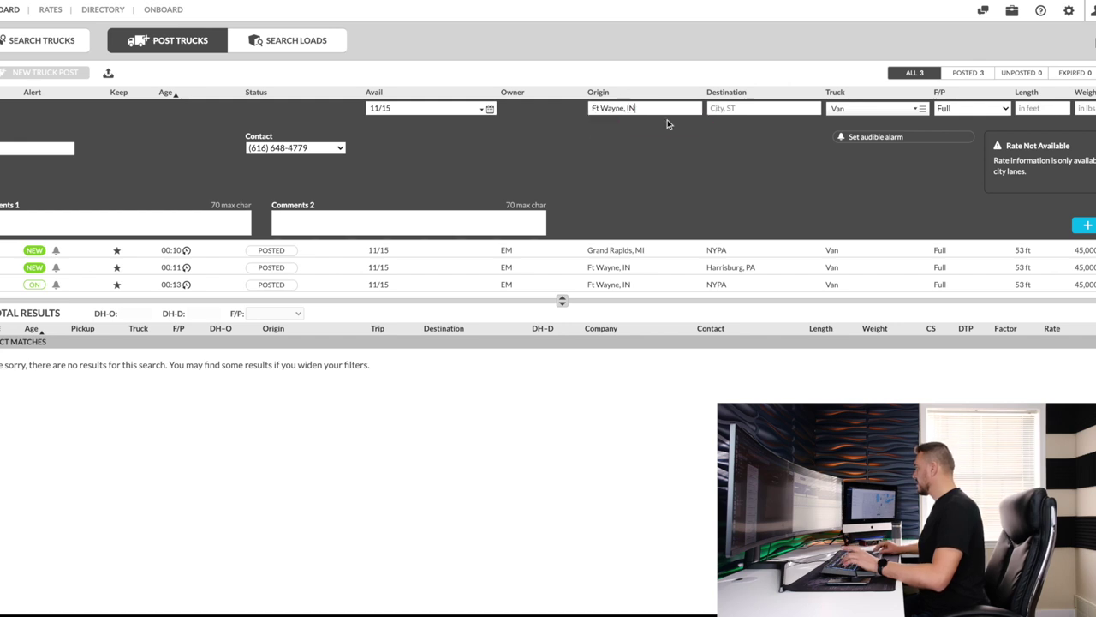
Set the new truck post's destination to Buffalo, NY and its length to 53 ft.
{"action": "type", "text": "buff"}
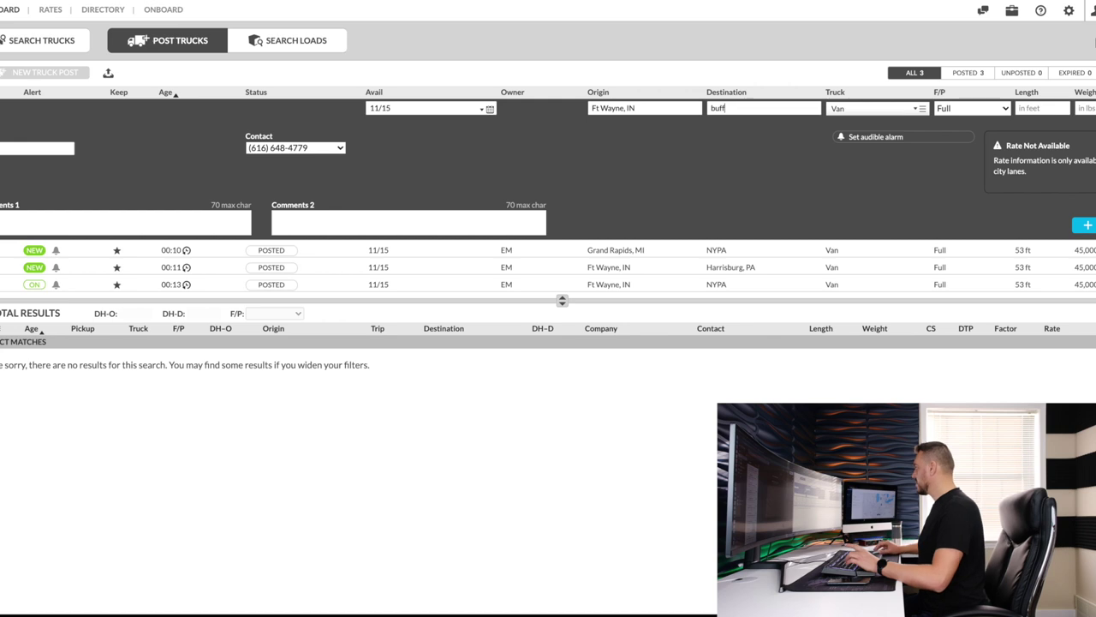
{"action": "key", "text": "Down"}
{"action": "key", "text": "Return"}
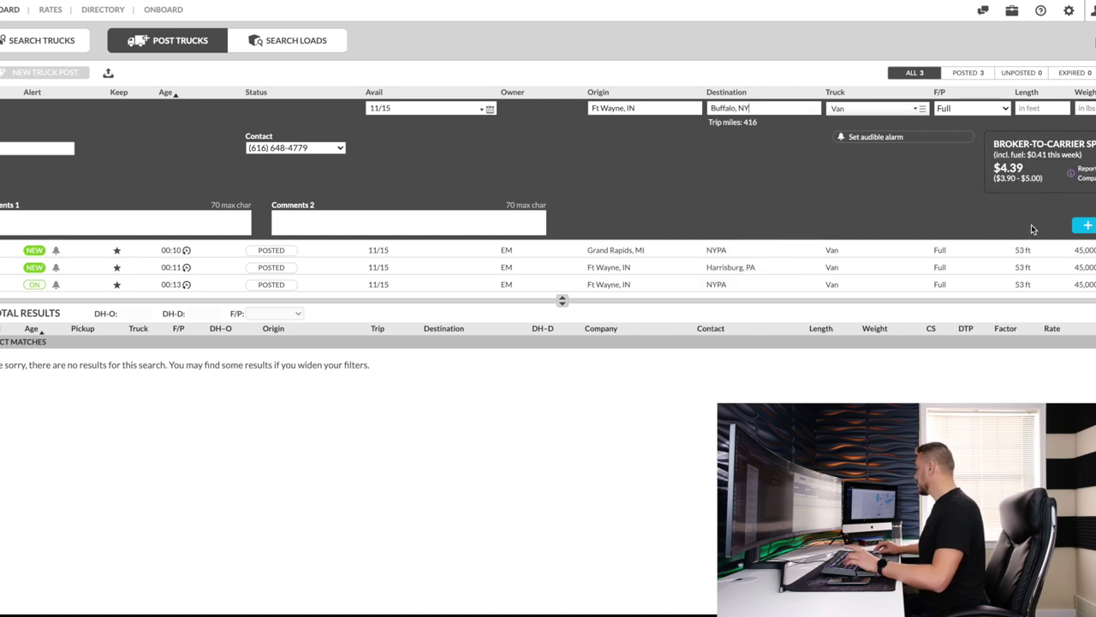
{"action": "left_click", "coordinate": [1042, 107]}
{"action": "type", "text": "53"}
{"action": "key", "text": "Tab"}
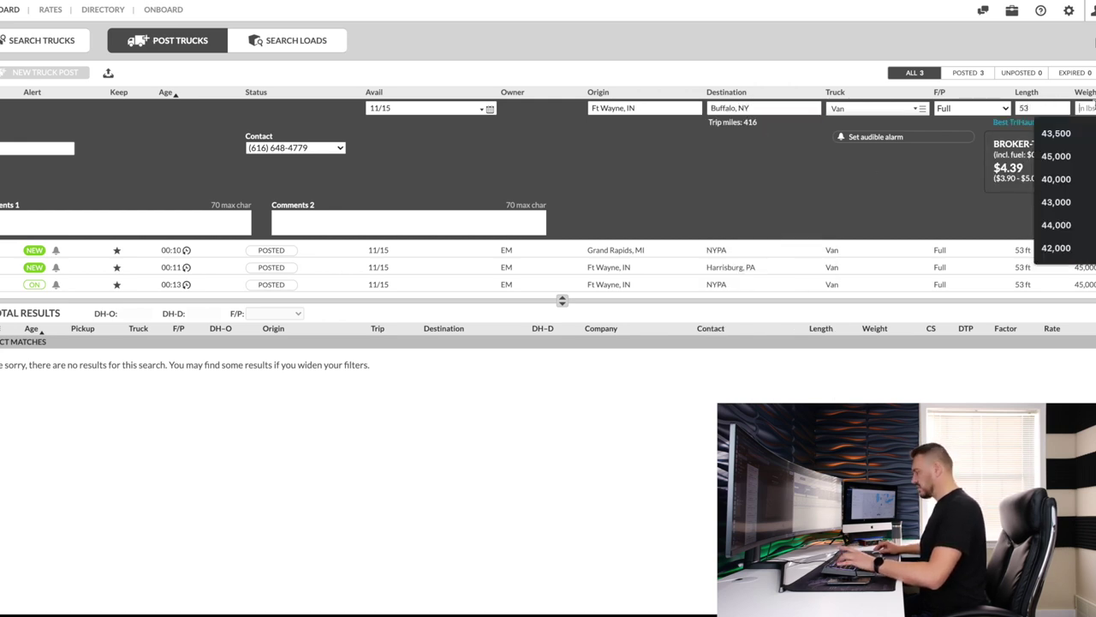
Set the Buffalo truck post's weight to 45,000 lbs, publish it, and limit its matches to a 100-mile origin deadhead.
{"action": "type", "text": "45000"}
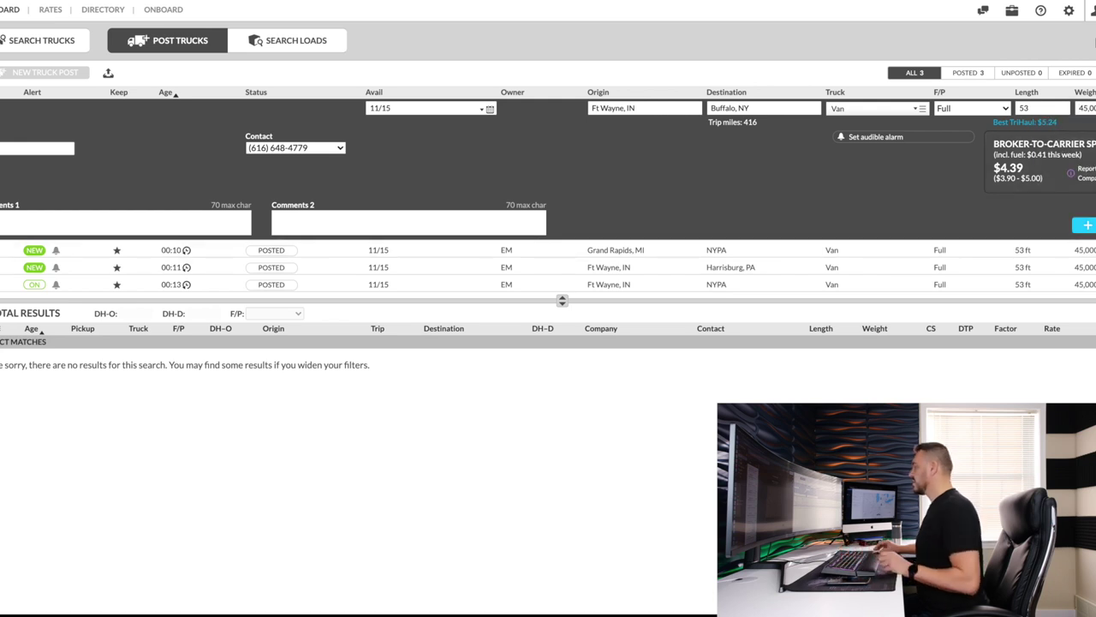
{"action": "key", "text": "Return"}
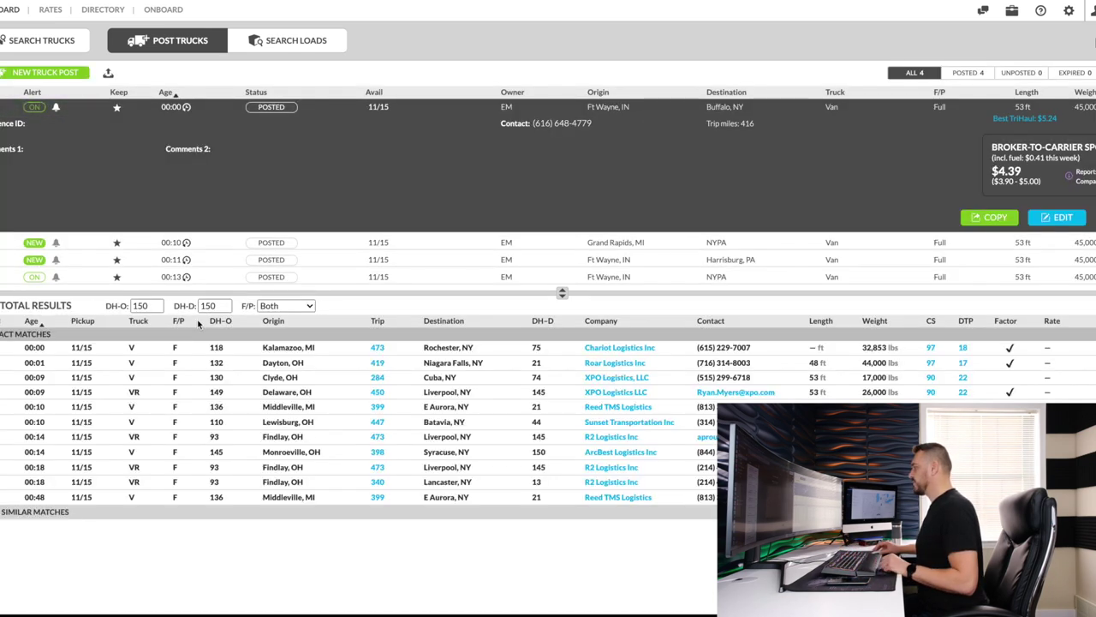
{"action": "double_click", "coordinate": [149, 306]}
{"action": "type", "text": "100"}
{"action": "key", "text": "Return"}
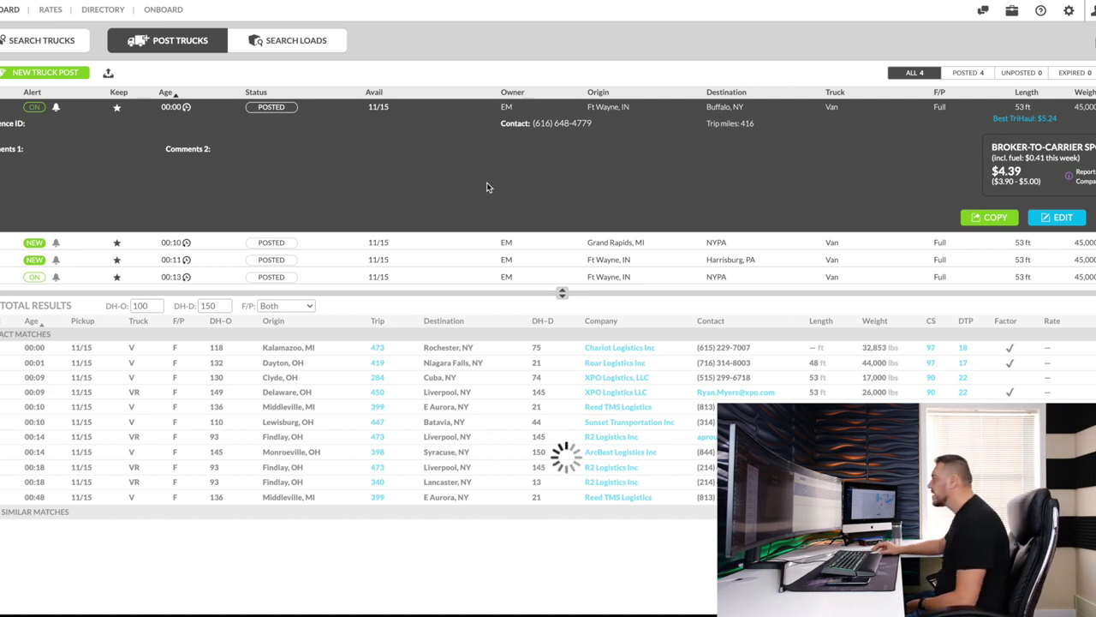
Sort the Ft Wayne, IN to Harrisburg, PA post's load matches by origin deadhead and review them.
{"action": "left_click", "coordinate": [531, 259]}
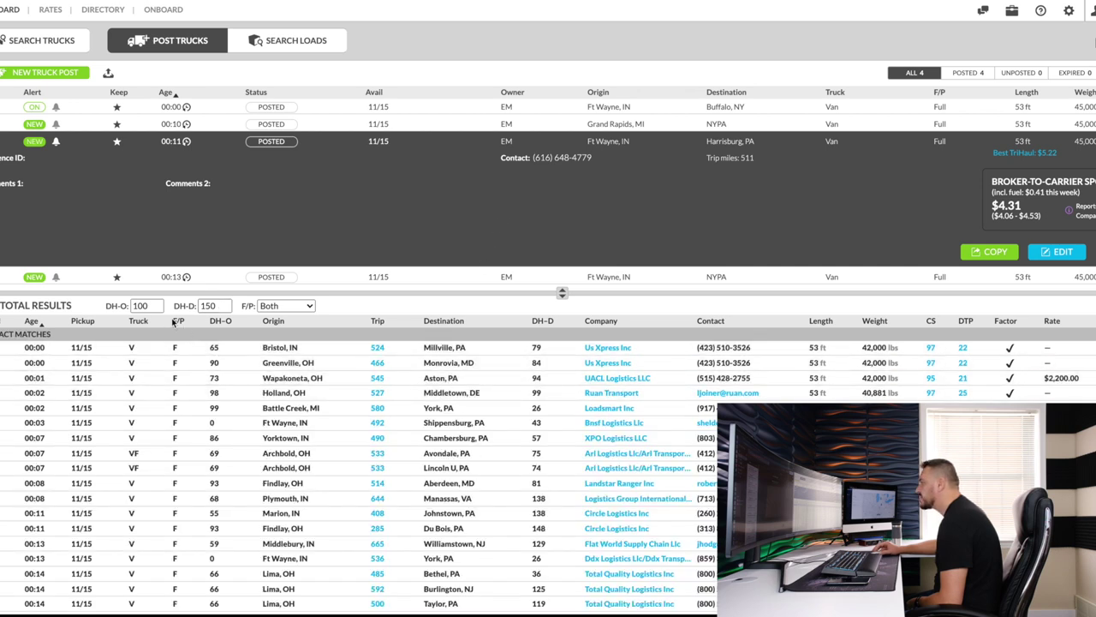
{"action": "left_click", "coordinate": [221, 321]}
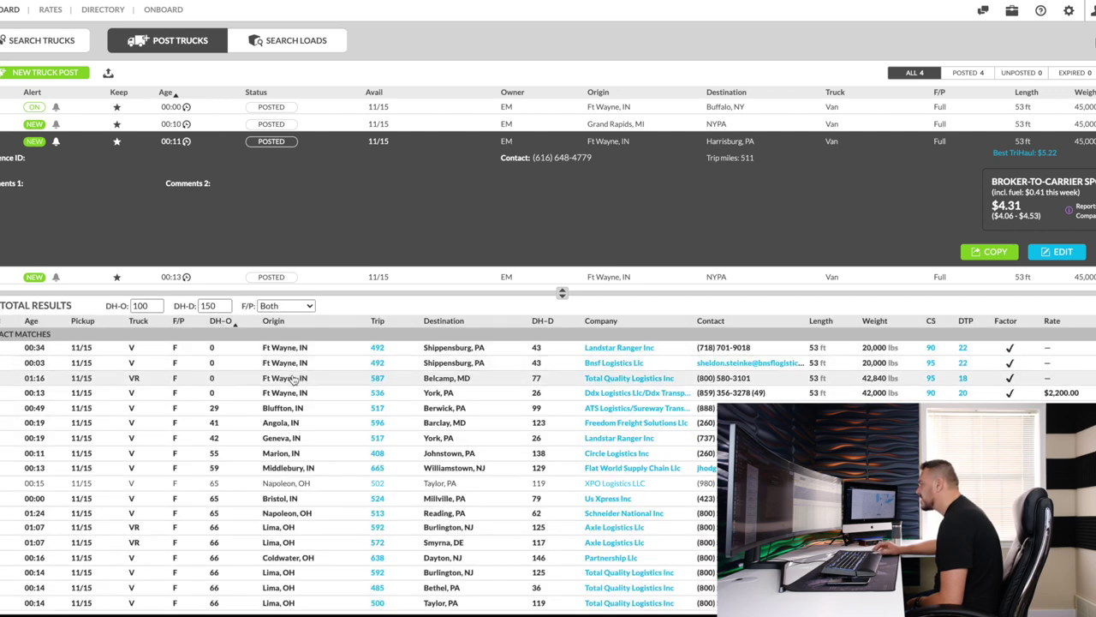
{"action": "scroll", "coordinate": [309, 397], "scroll_direction": "down", "scroll_amount": 3}
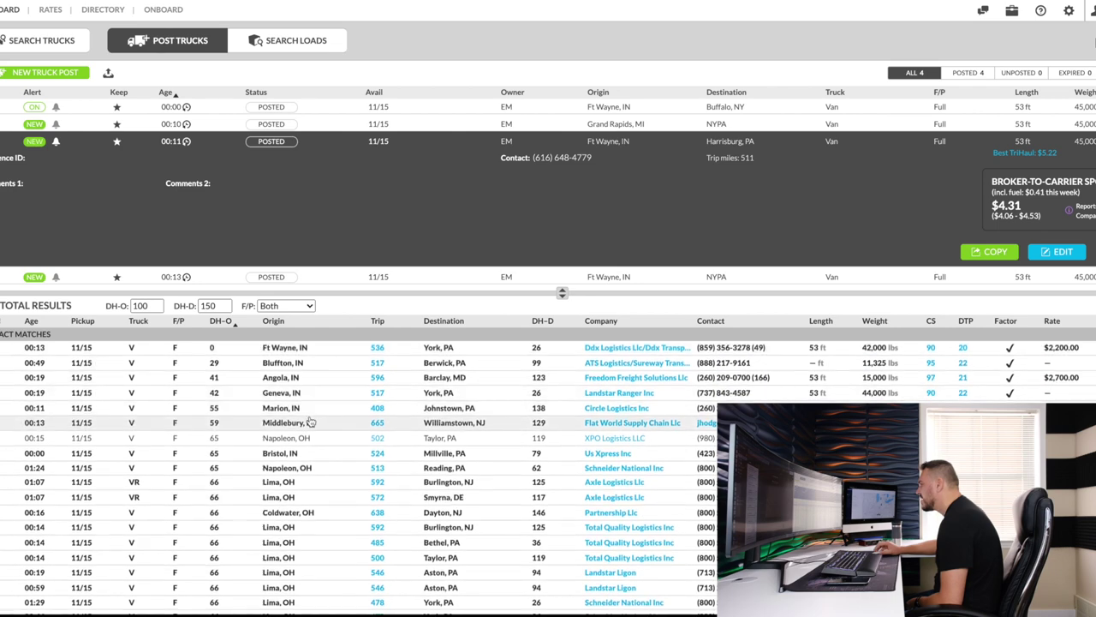
{"action": "scroll", "coordinate": [309, 397], "scroll_direction": "down", "scroll_amount": 7}
{"action": "scroll", "coordinate": [310, 421], "scroll_direction": "down", "scroll_amount": 10}
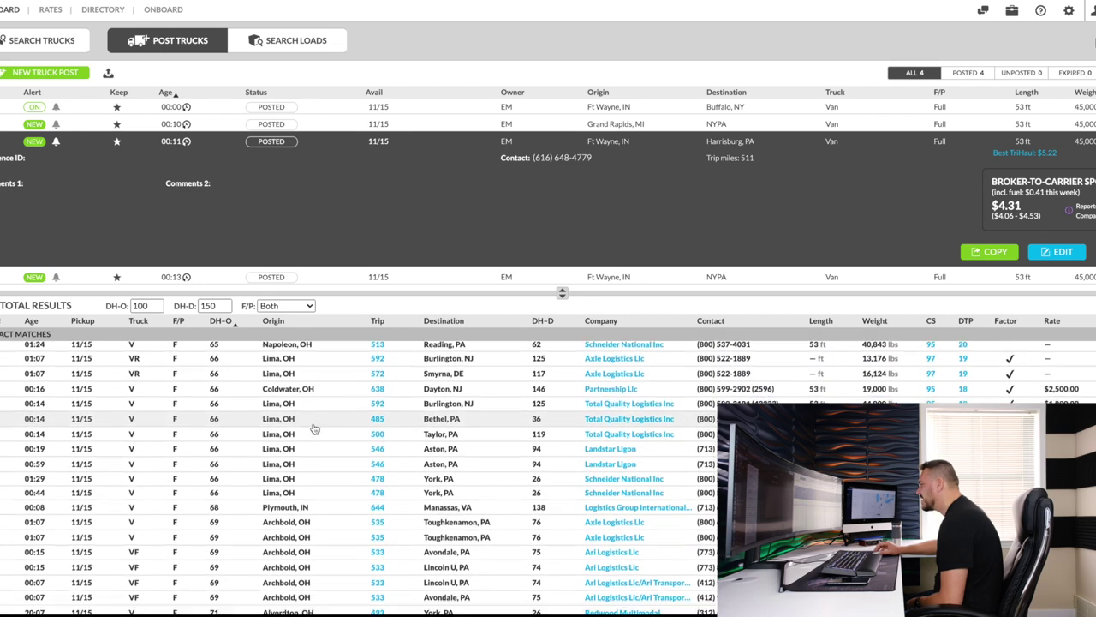
{"action": "scroll", "coordinate": [338, 481], "scroll_direction": "down", "scroll_amount": 7}
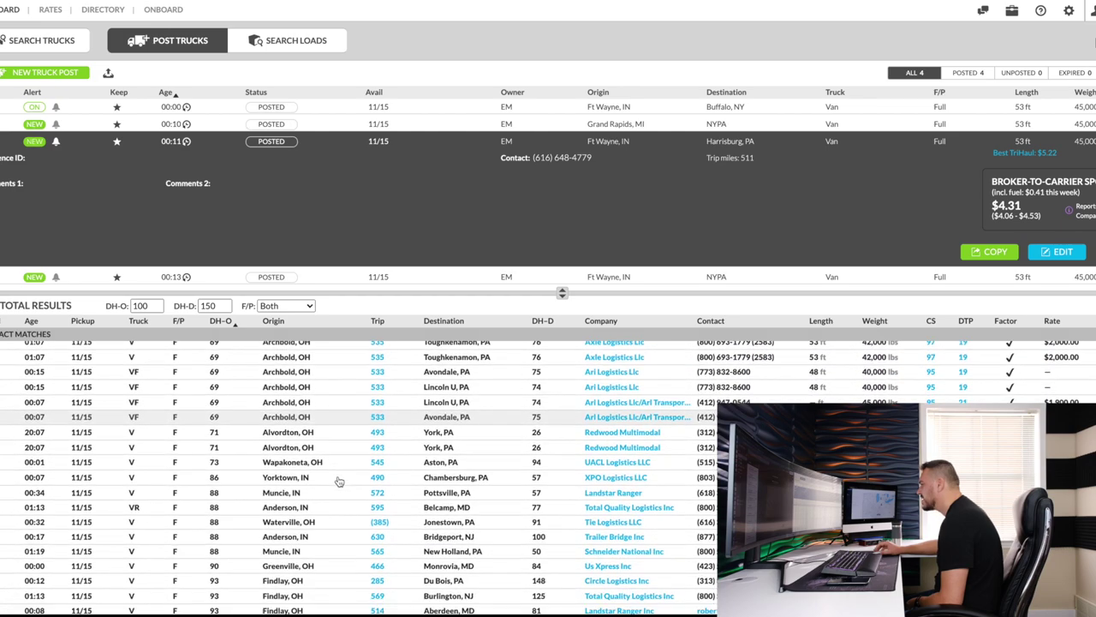
{"action": "scroll", "coordinate": [338, 506], "scroll_direction": "up", "scroll_amount": 20}
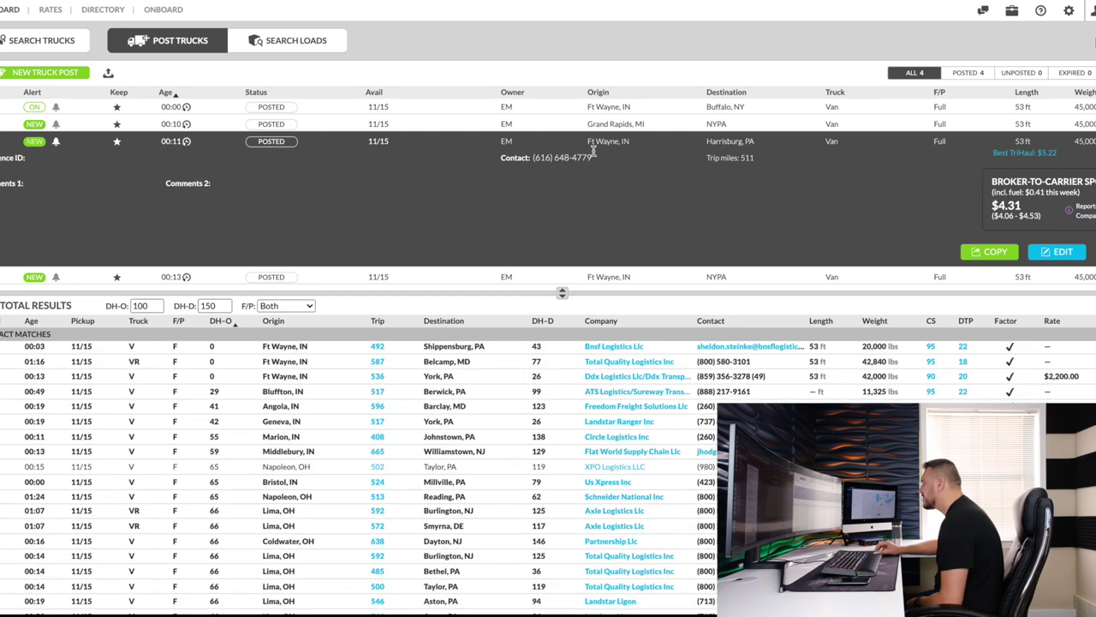
Check the Buffalo post's load matches and open the Kalamazoo, MI to Rochester, NY load under the Grand Rapids post.
{"action": "left_click", "coordinate": [634, 122]}
{"action": "left_click", "coordinate": [638, 108]}
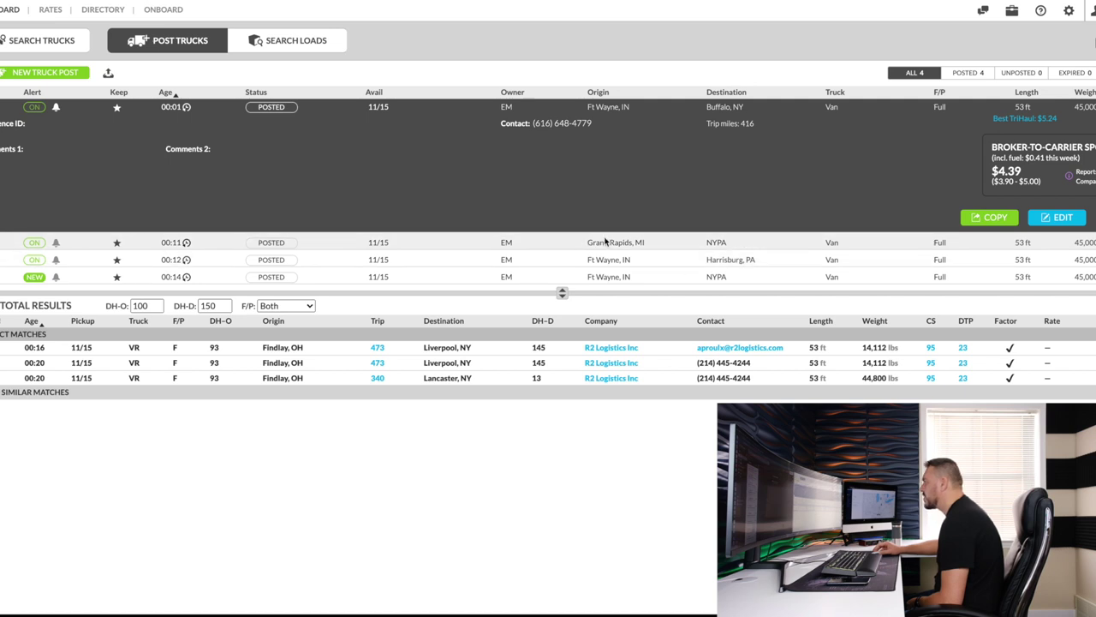
{"action": "left_click", "coordinate": [454, 242]}
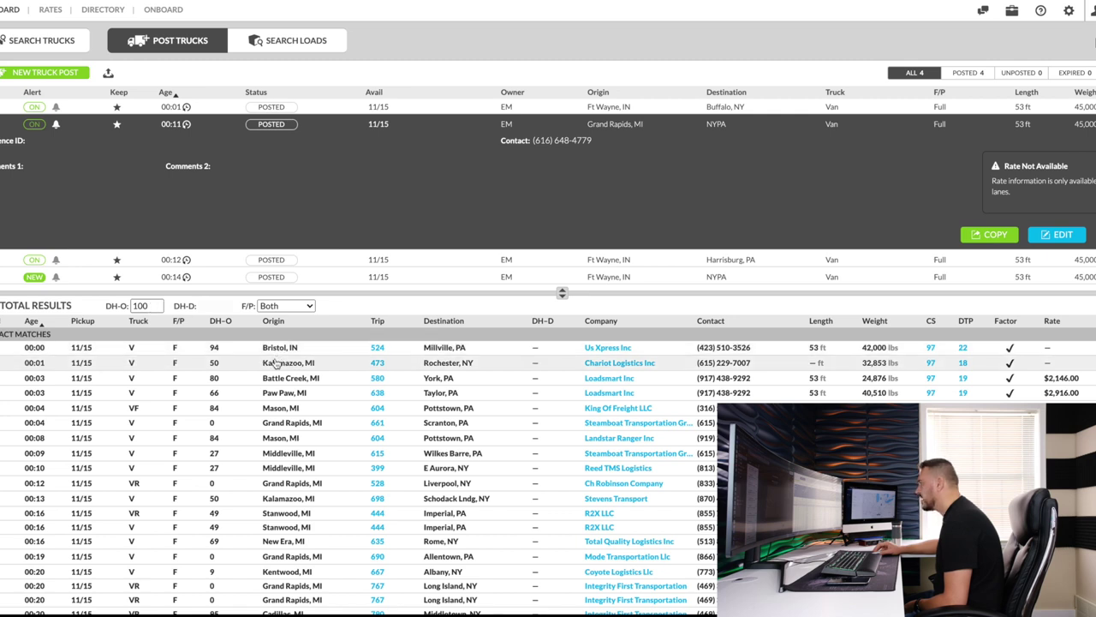
{"action": "left_click", "coordinate": [324, 365]}
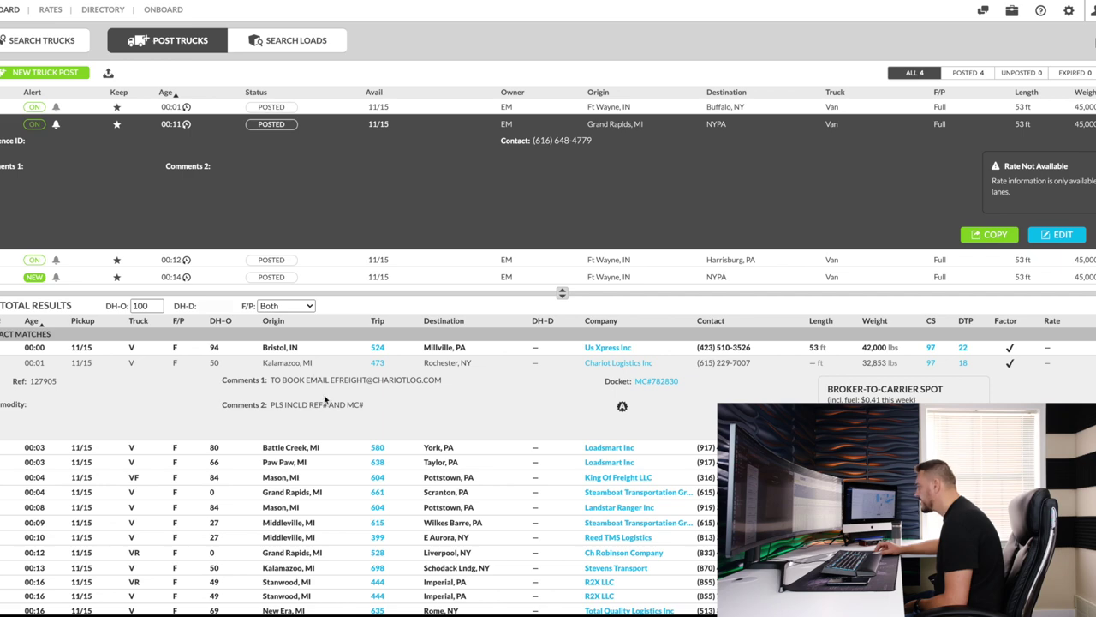
Browse the Grand Rapids post's load matches and open the Stanwood, MI to Imperial, PA van load.
{"action": "scroll", "coordinate": [333, 454], "scroll_direction": "down", "scroll_amount": 1}
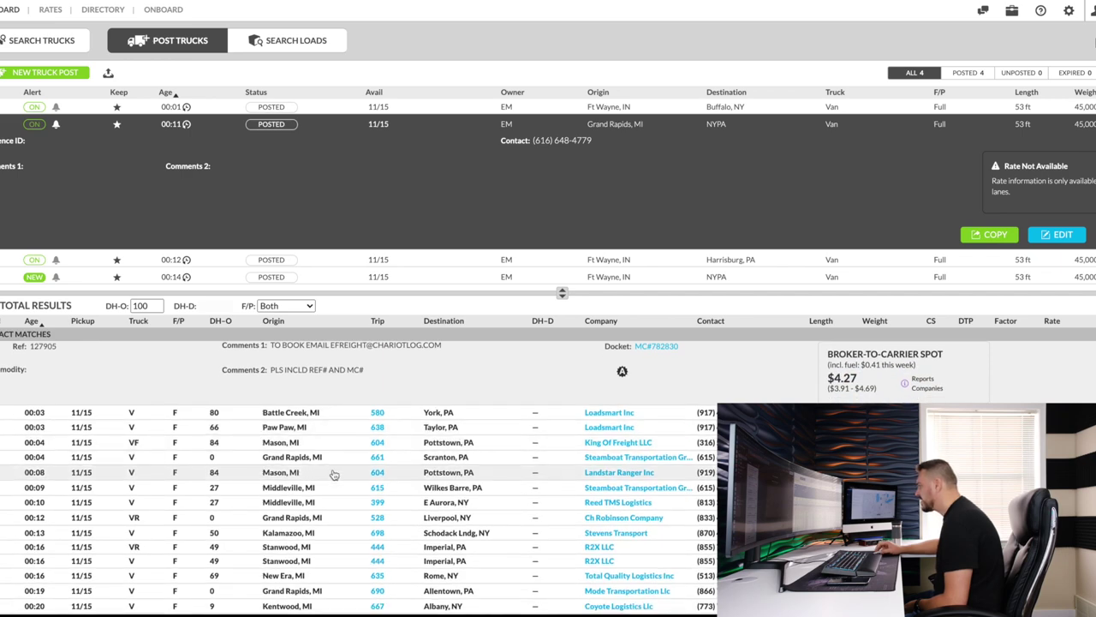
{"action": "scroll", "coordinate": [332, 473], "scroll_direction": "down", "scroll_amount": 1}
{"action": "scroll", "coordinate": [323, 470], "scroll_direction": "up", "scroll_amount": 2}
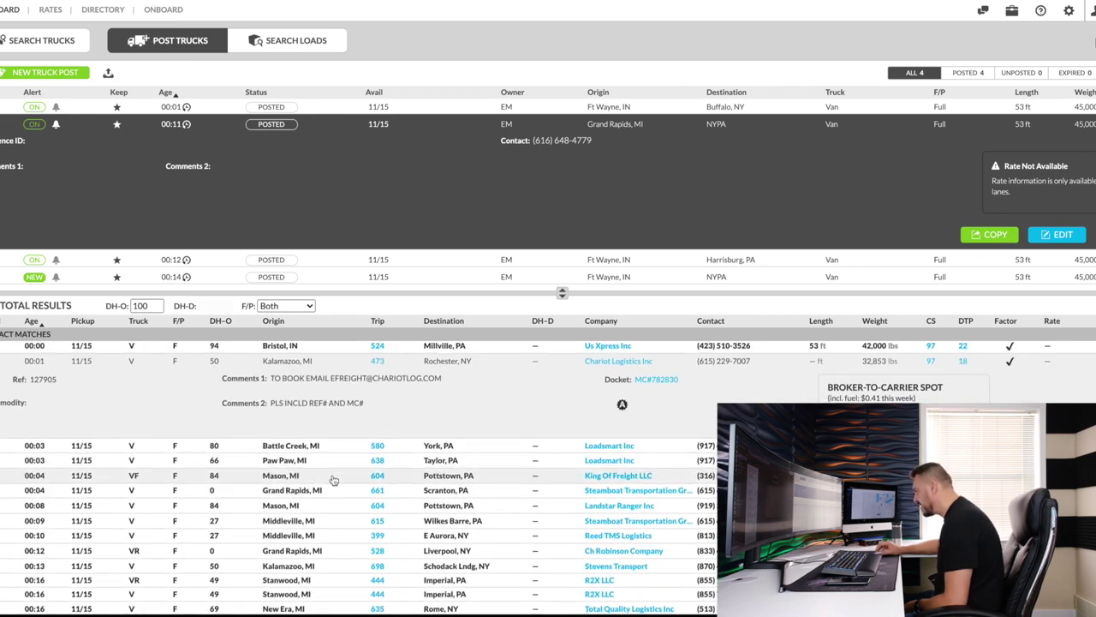
{"action": "scroll", "coordinate": [333, 479], "scroll_direction": "down", "scroll_amount": 1}
{"action": "scroll", "coordinate": [334, 480], "scroll_direction": "down", "scroll_amount": 3}
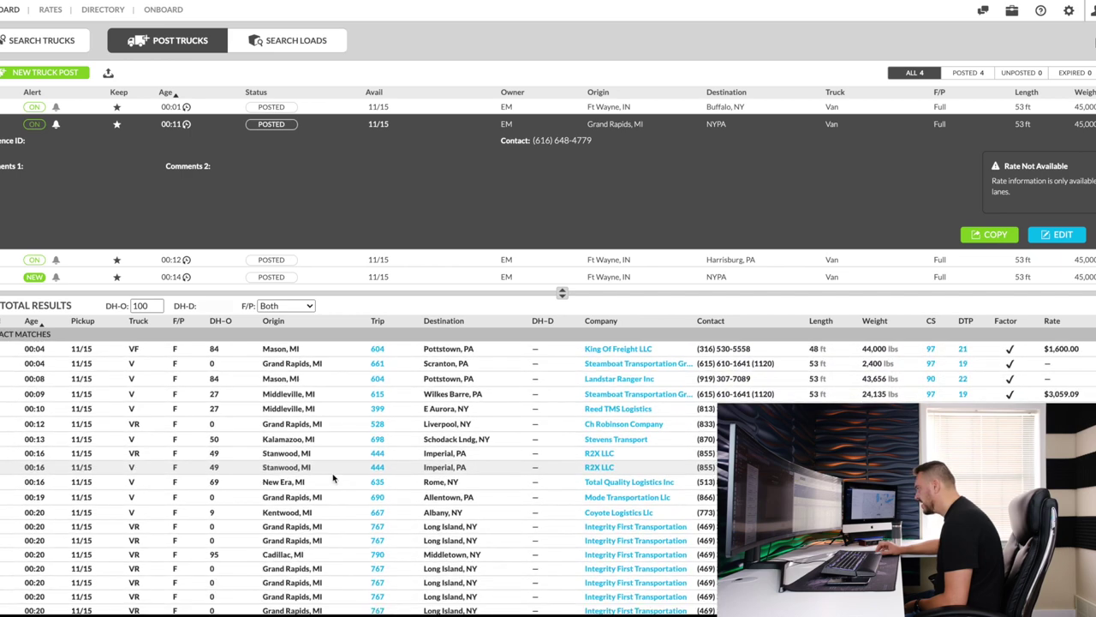
{"action": "scroll", "coordinate": [339, 485], "scroll_direction": "up", "scroll_amount": 2}
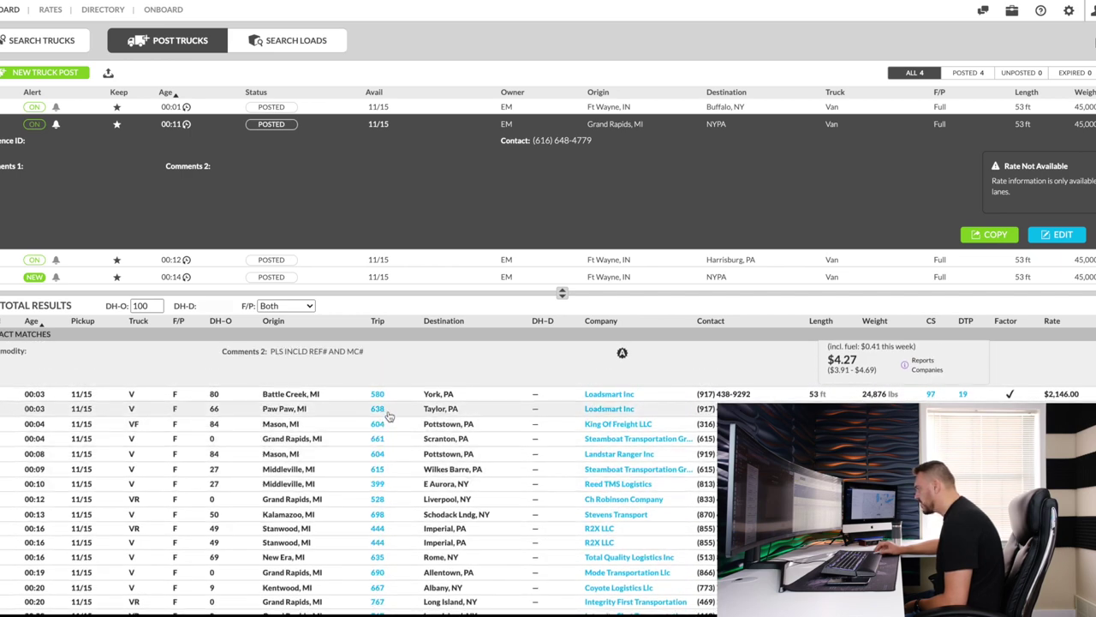
{"action": "scroll", "coordinate": [387, 484], "scroll_direction": "down", "scroll_amount": 2}
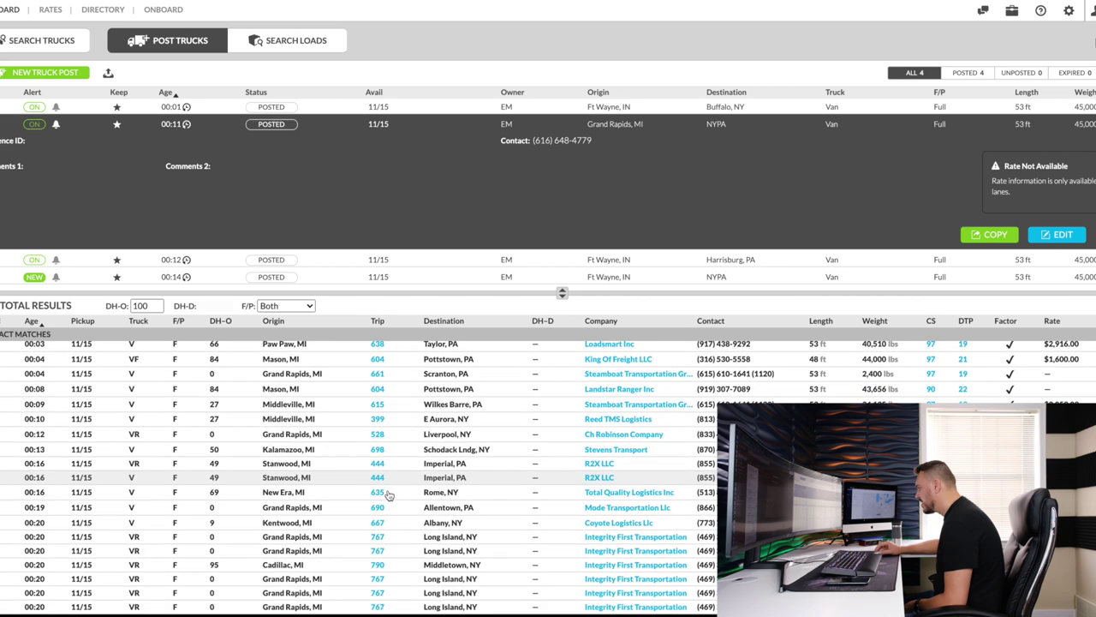
{"action": "left_click", "coordinate": [316, 480]}
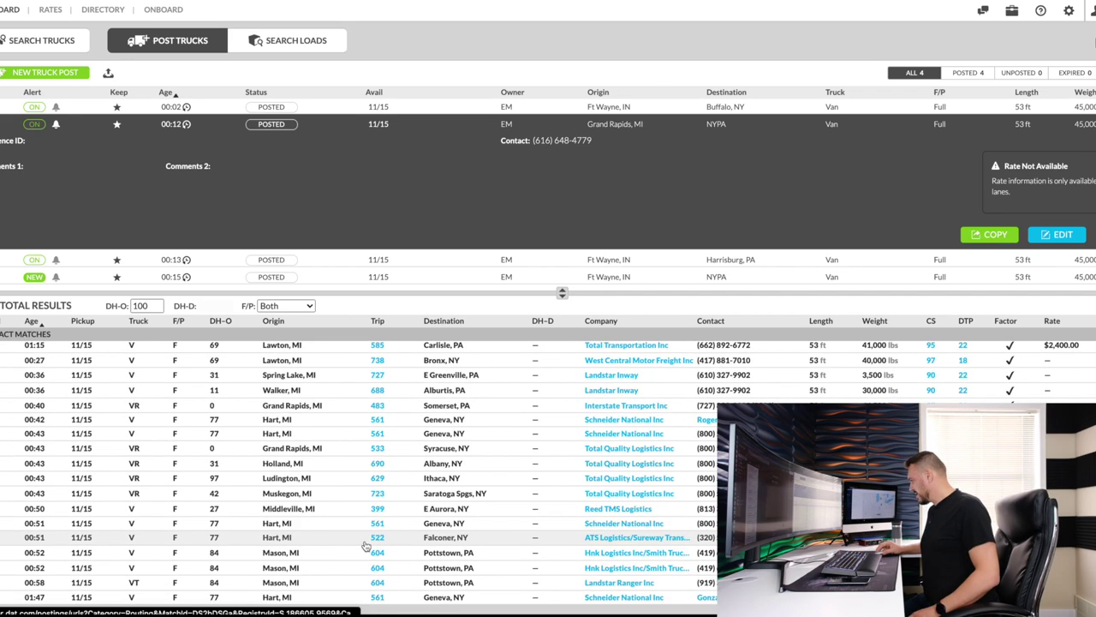
Open the oldest Hart, MI to Geneva, NY load from Schneider National Inc and review the neighbouring matches.
{"action": "scroll", "coordinate": [342, 545], "scroll_direction": "down", "scroll_amount": 1}
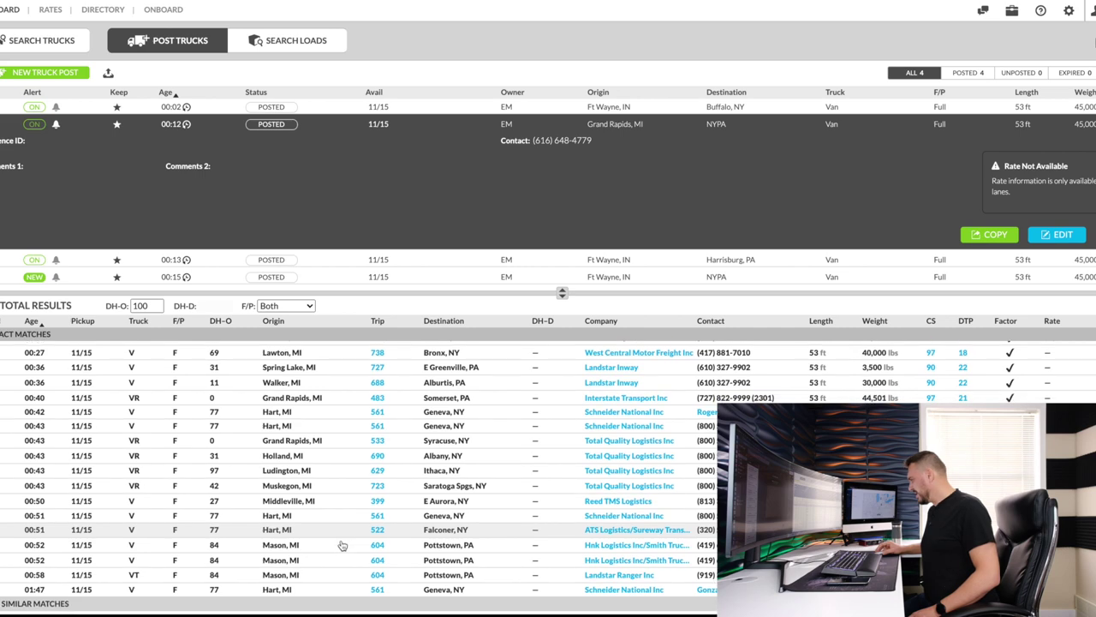
{"action": "left_click", "coordinate": [350, 591]}
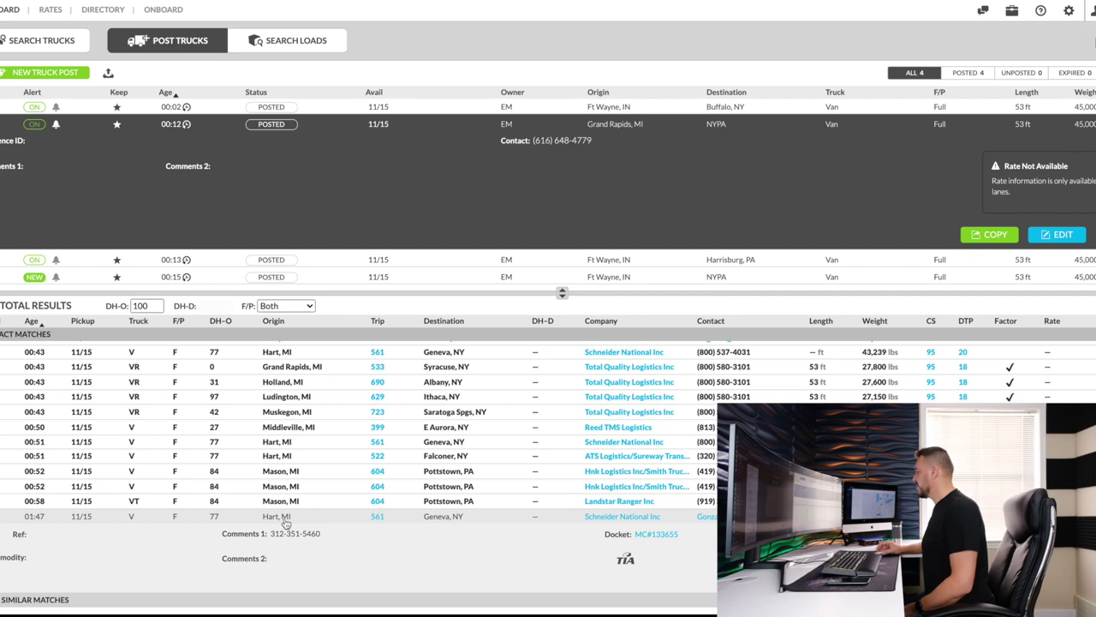
{"action": "scroll", "coordinate": [379, 525], "scroll_direction": "up", "scroll_amount": 5}
{"action": "scroll", "coordinate": [381, 527], "scroll_direction": "down", "scroll_amount": 5}
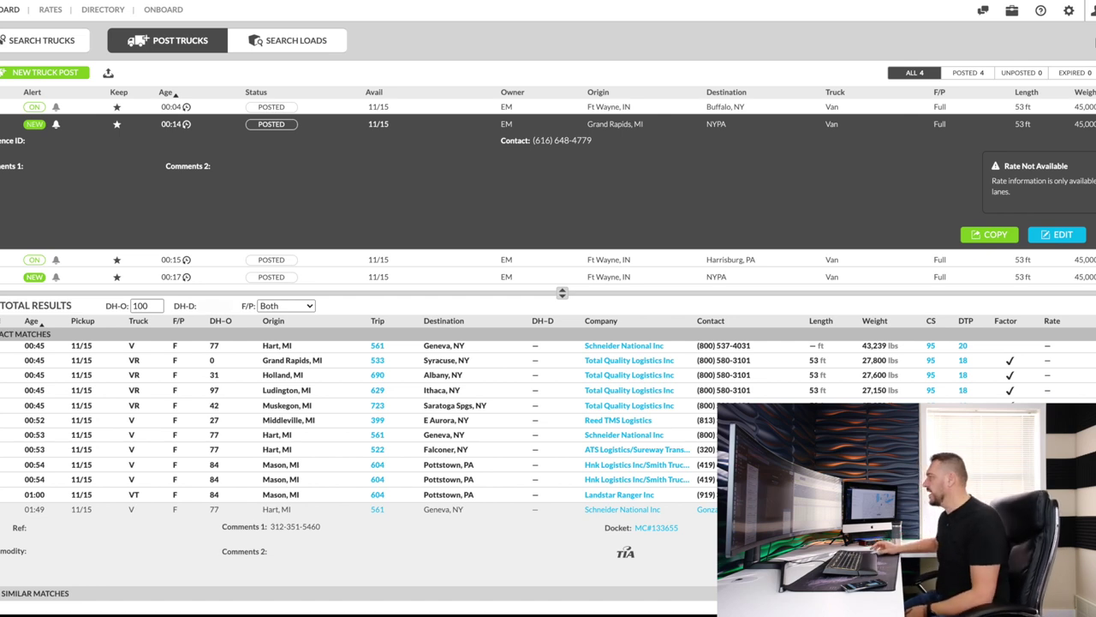
Review the load matches for the Ft Wayne, IN truck post with destination NYPA.
{"action": "left_click", "coordinate": [601, 277]}
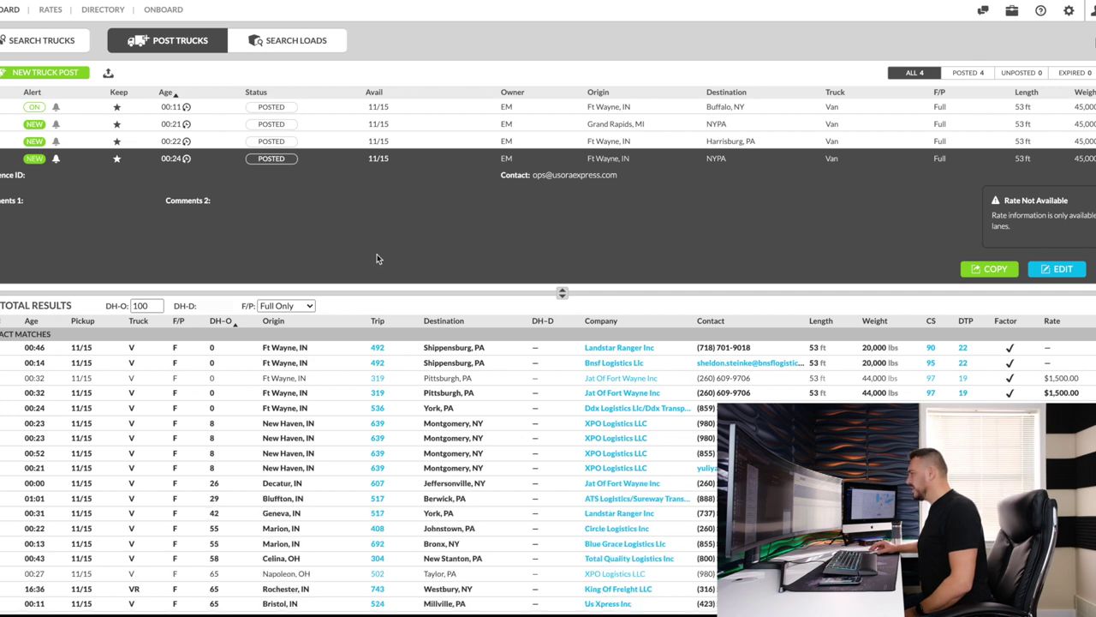
{"action": "left_click", "coordinate": [462, 125]}
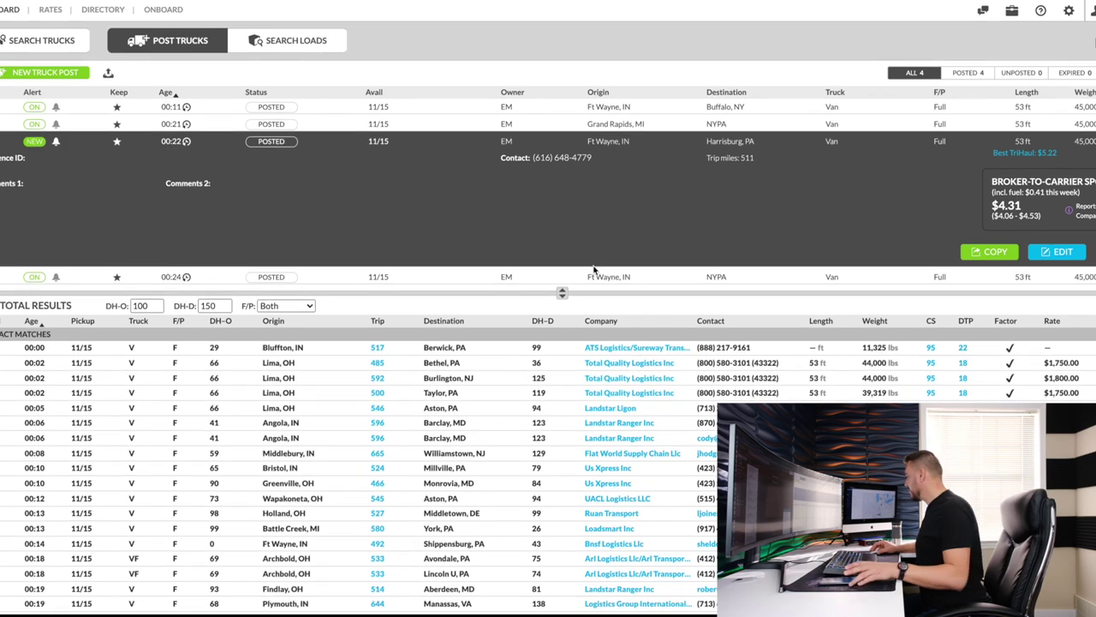
{"action": "left_click", "coordinate": [573, 276]}
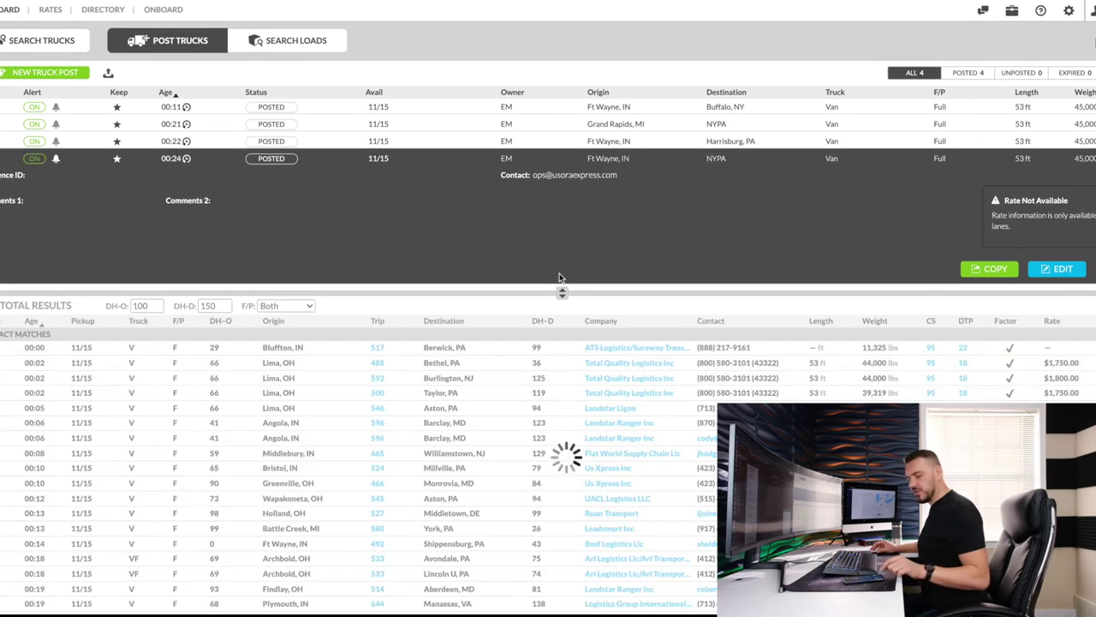
{"action": "scroll", "coordinate": [426, 475], "scroll_direction": "down", "scroll_amount": 2}
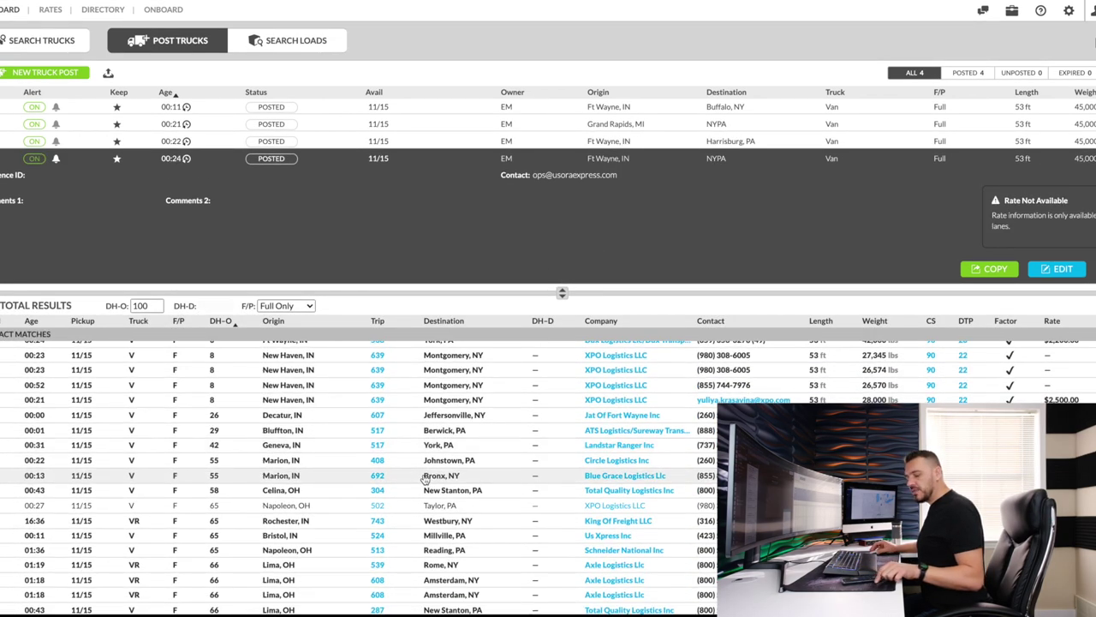
{"action": "scroll", "coordinate": [425, 479], "scroll_direction": "down", "scroll_amount": 1}
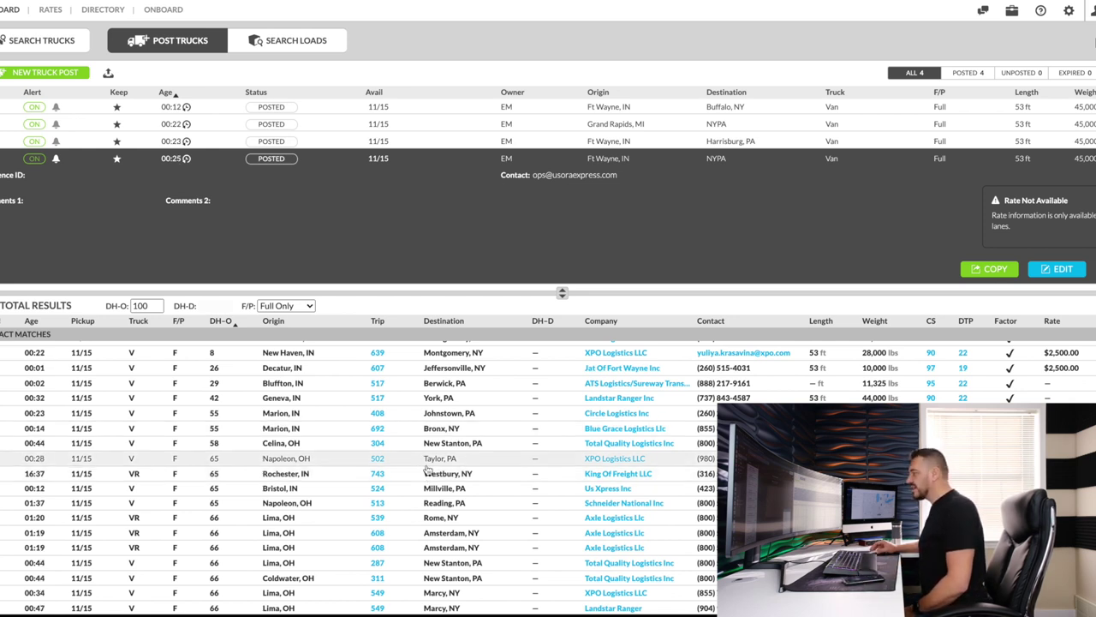
{"action": "scroll", "coordinate": [426, 428], "scroll_direction": "up", "scroll_amount": 3}
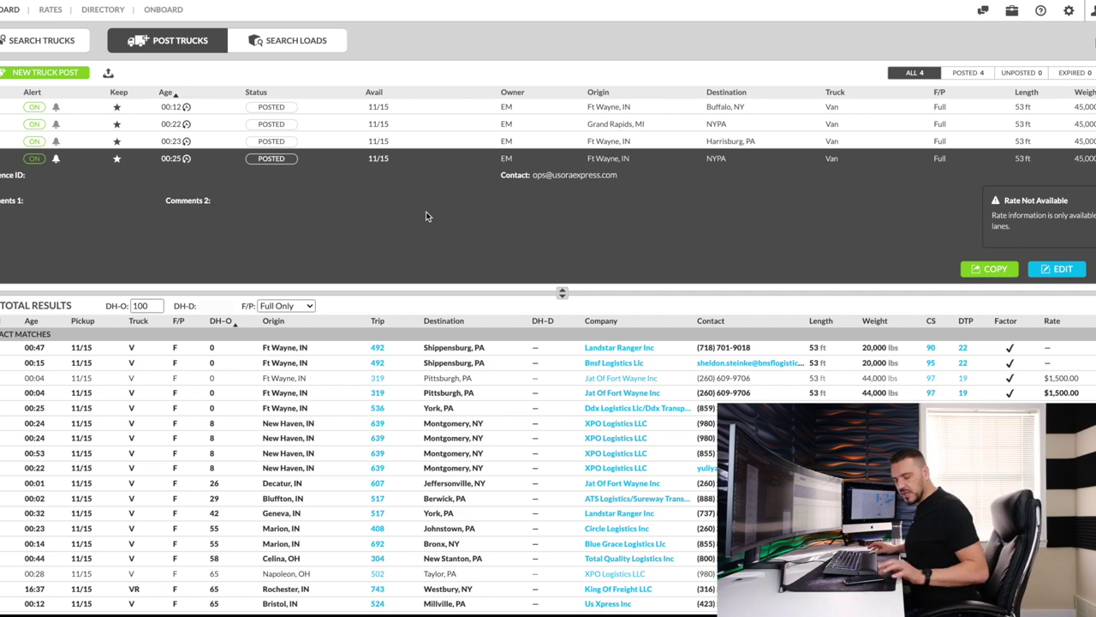
Delete the Grand Rapids, MI truck post with destination NYPA.
{"action": "left_click", "coordinate": [514, 142]}
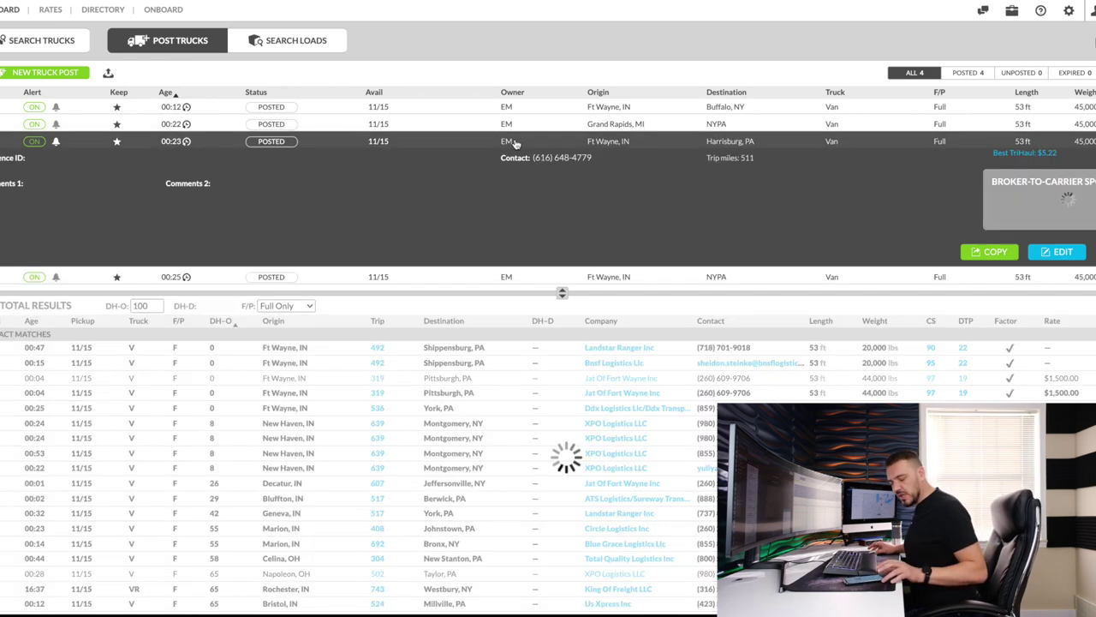
{"action": "left_click", "coordinate": [613, 123]}
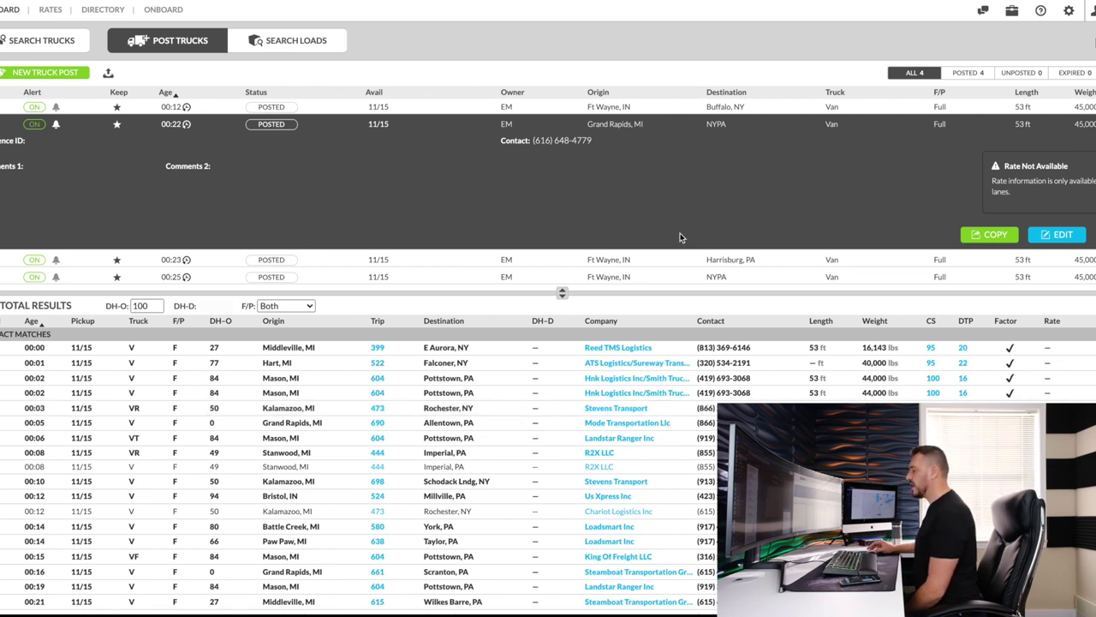
{"action": "left_click", "coordinate": [26, 124]}
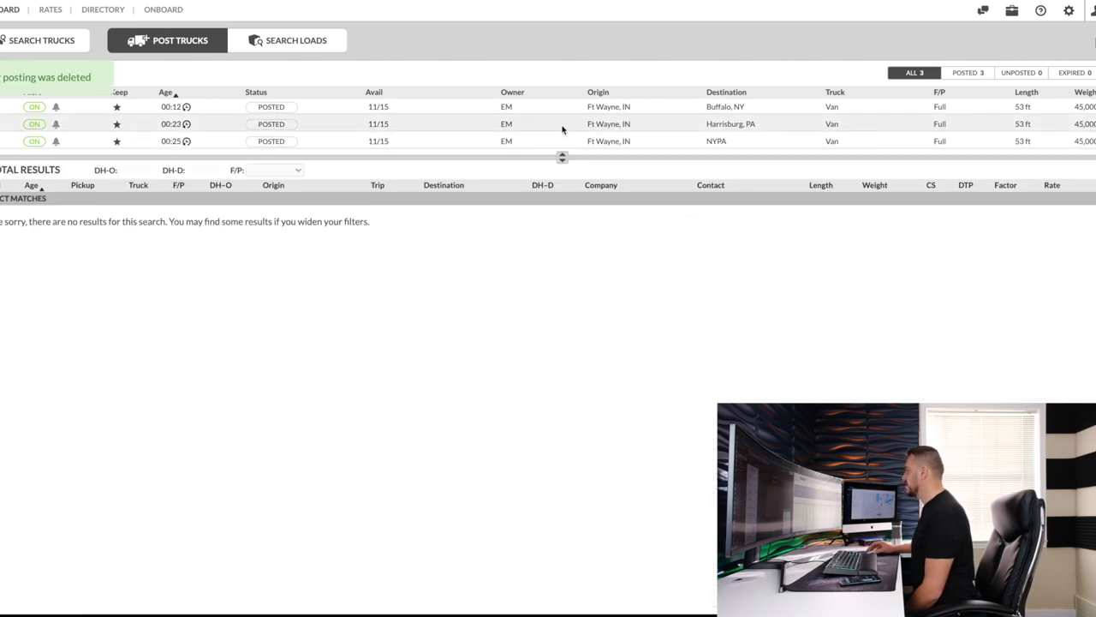
Compare the load matches of the Ft Wayne posts to Harrisburg, PA and to NYPA.
{"action": "left_click", "coordinate": [541, 124]}
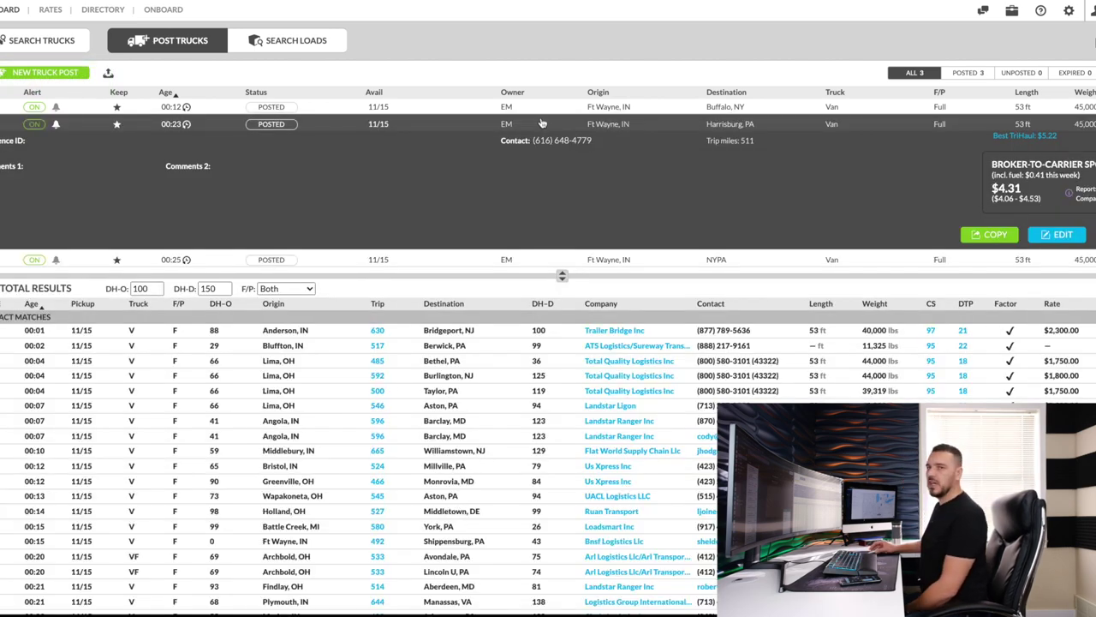
{"action": "left_click", "coordinate": [496, 260]}
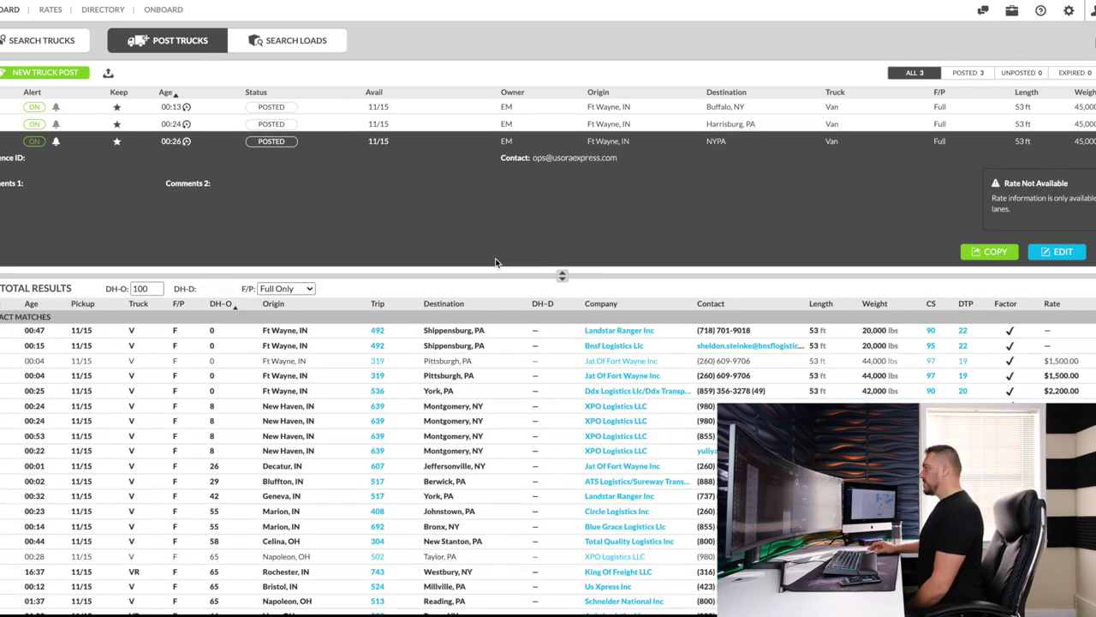
{"action": "left_click", "coordinate": [527, 125]}
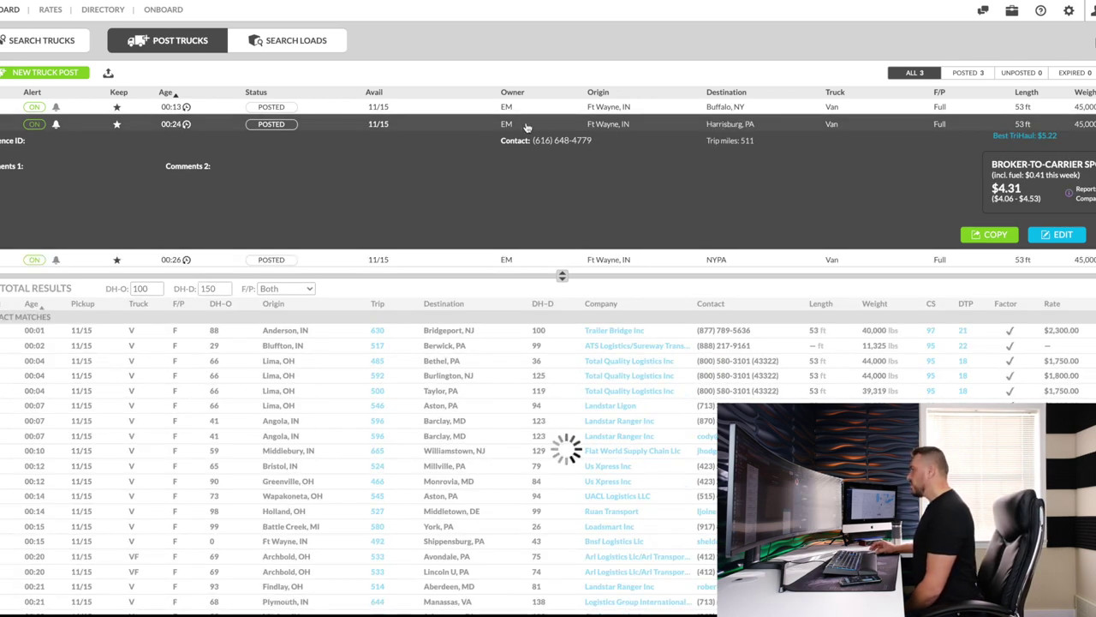